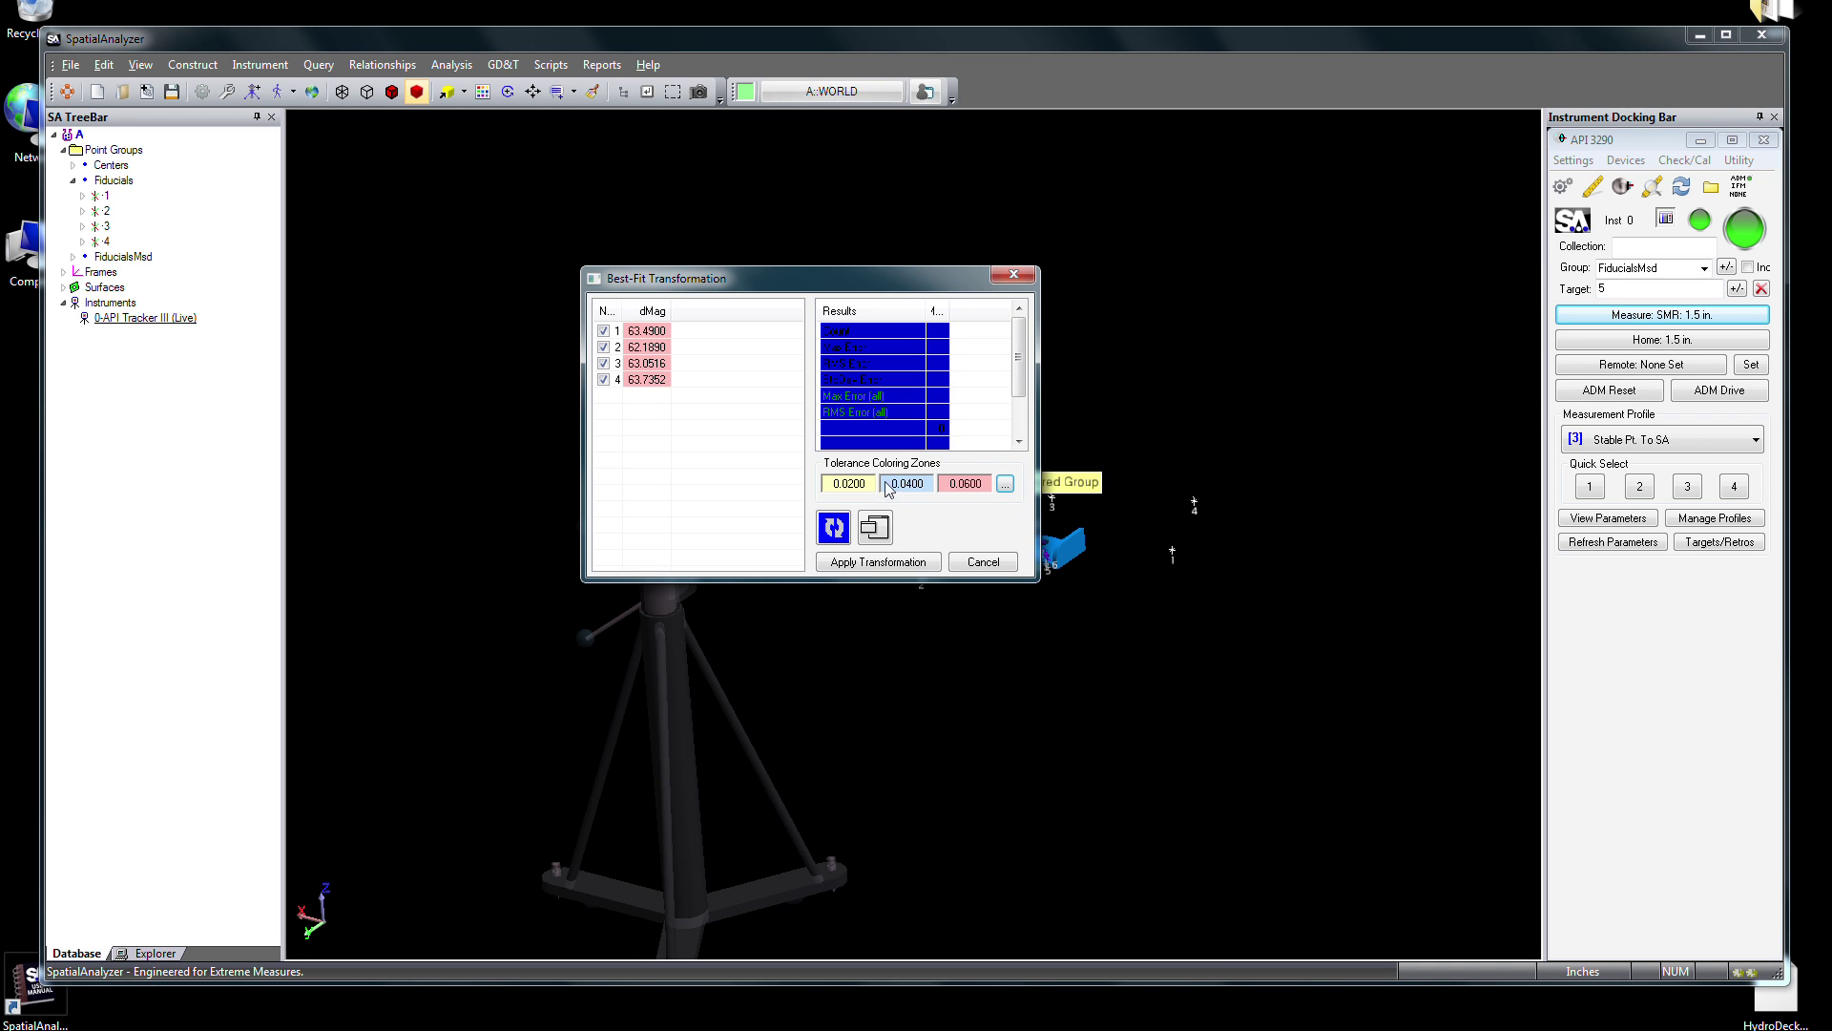
- Preview the best-fit alignment, then start a new empty job holding only Frames
click(878, 561)
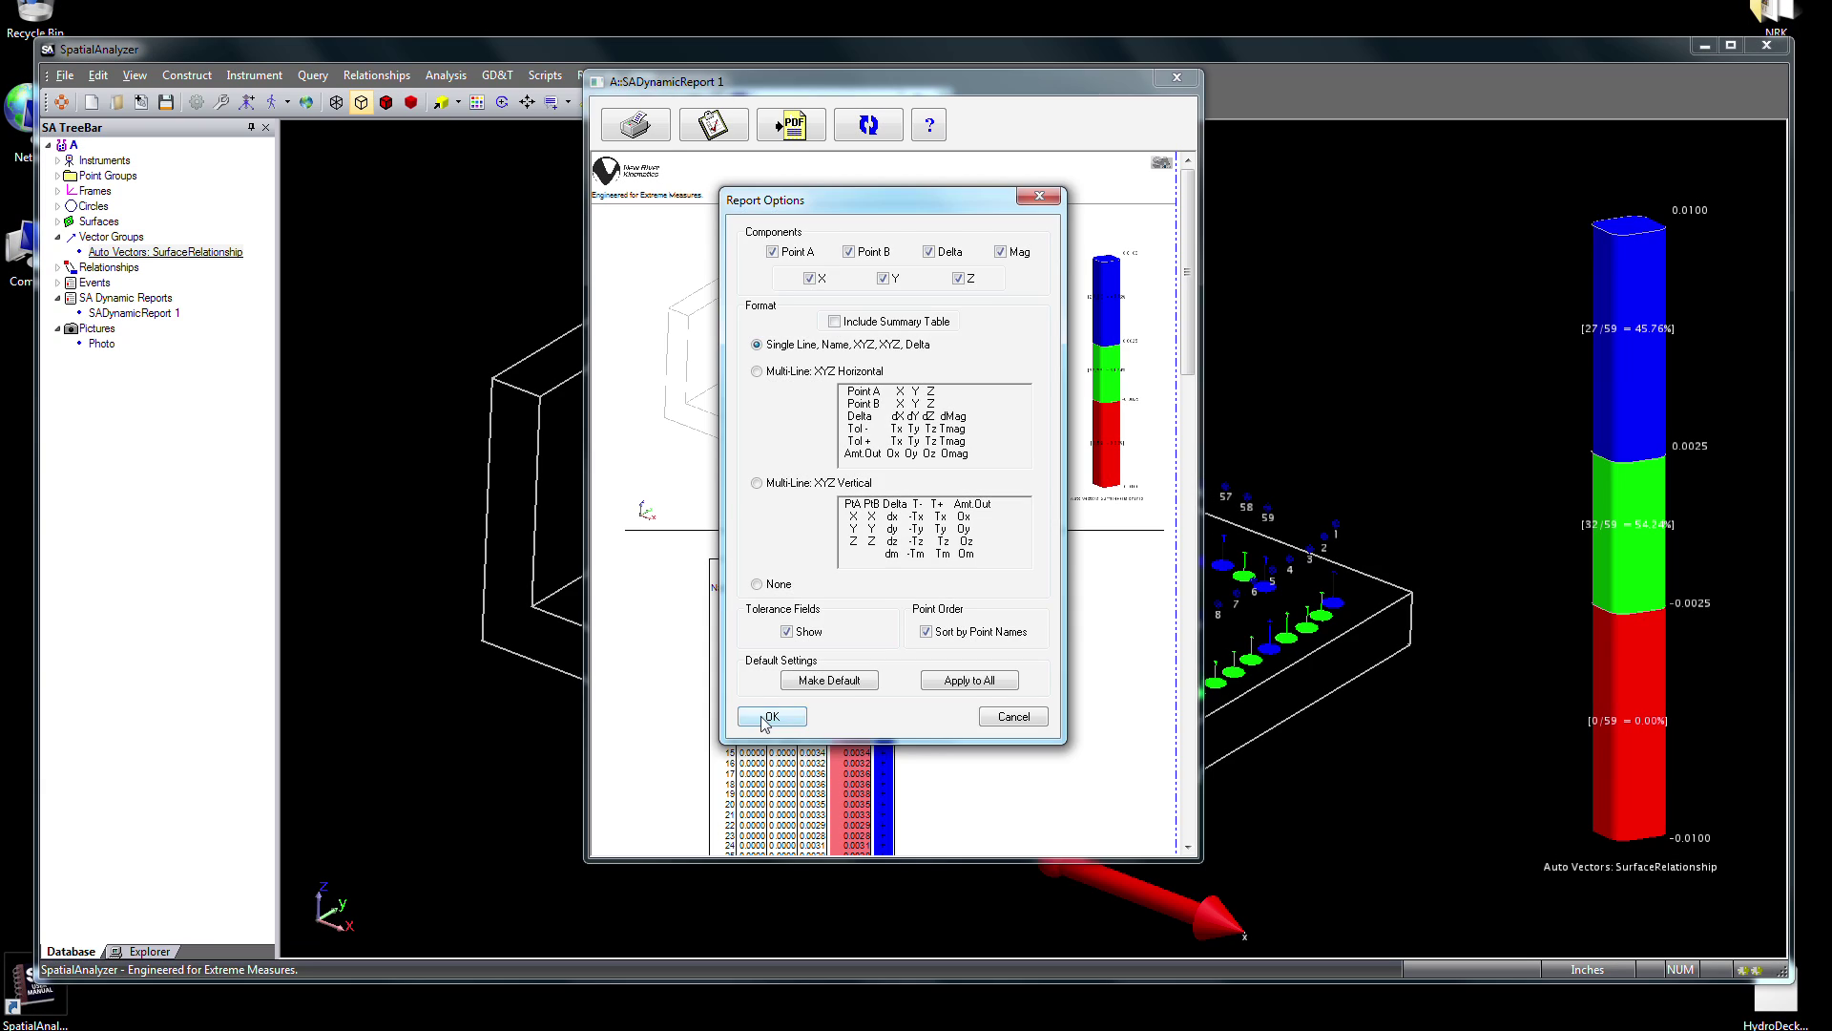
click(769, 721)
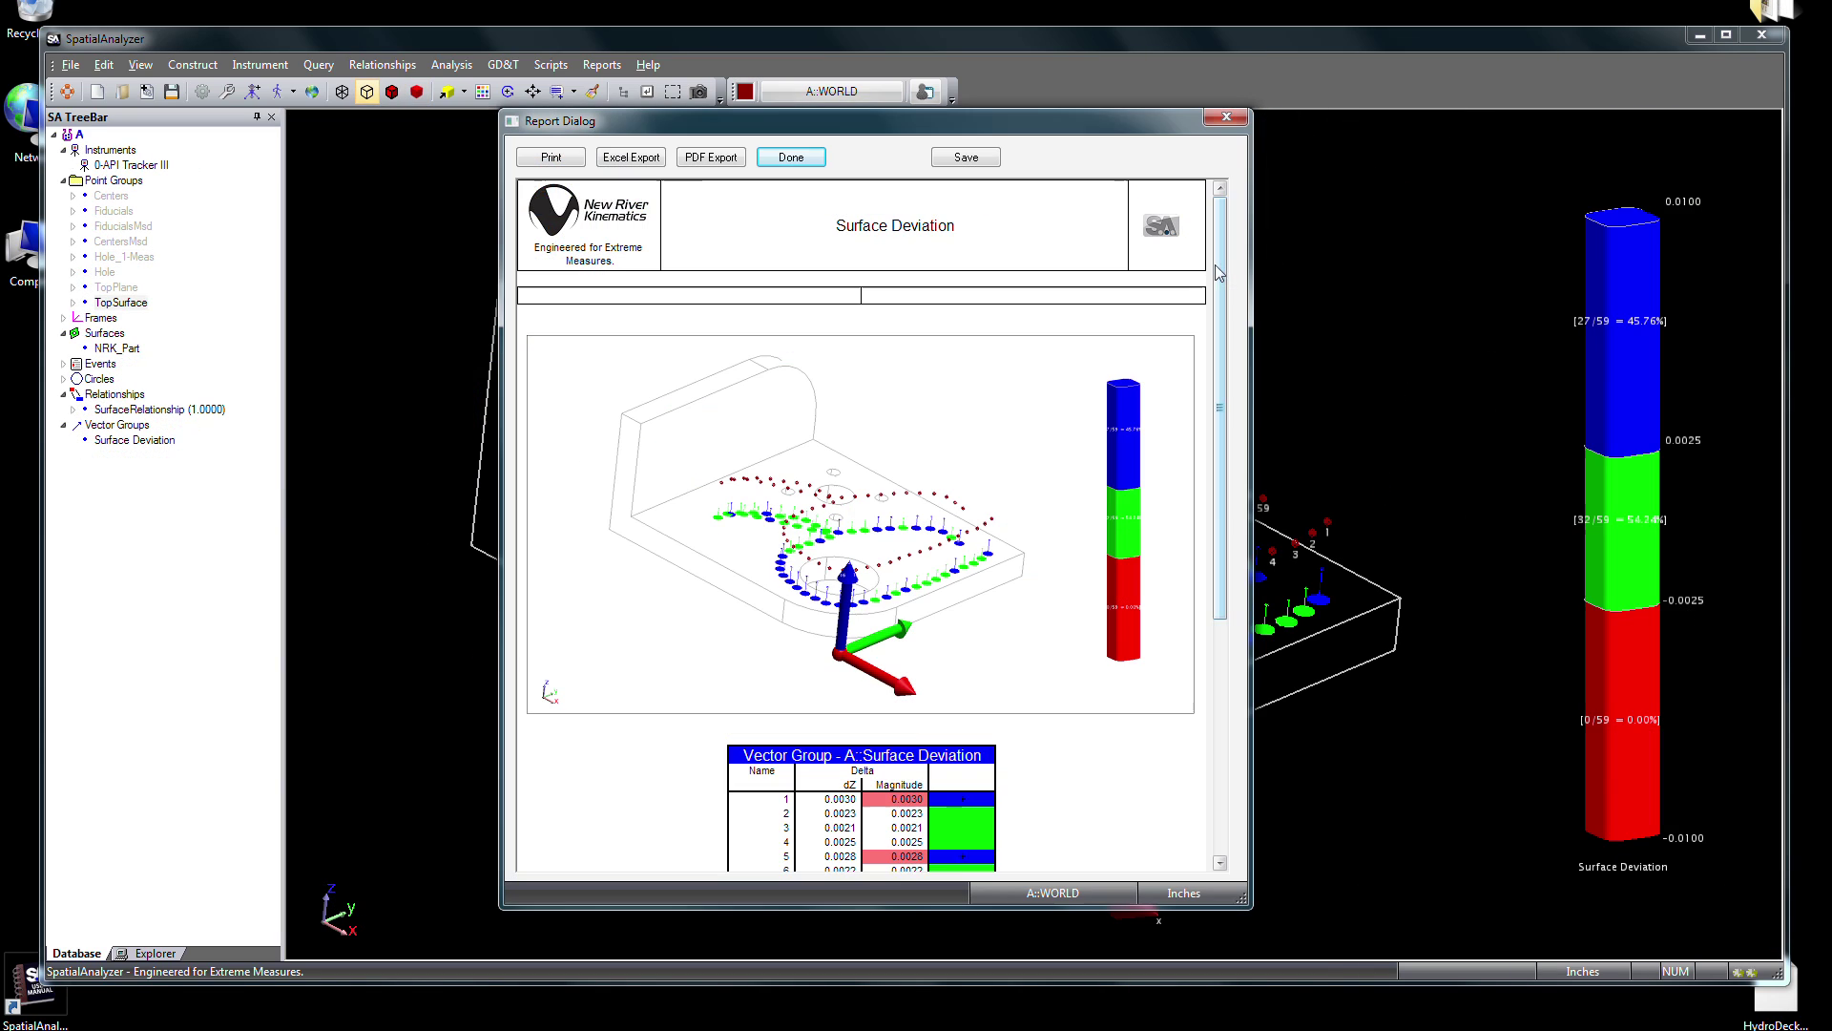
scroll(1218, 272, down, 3)
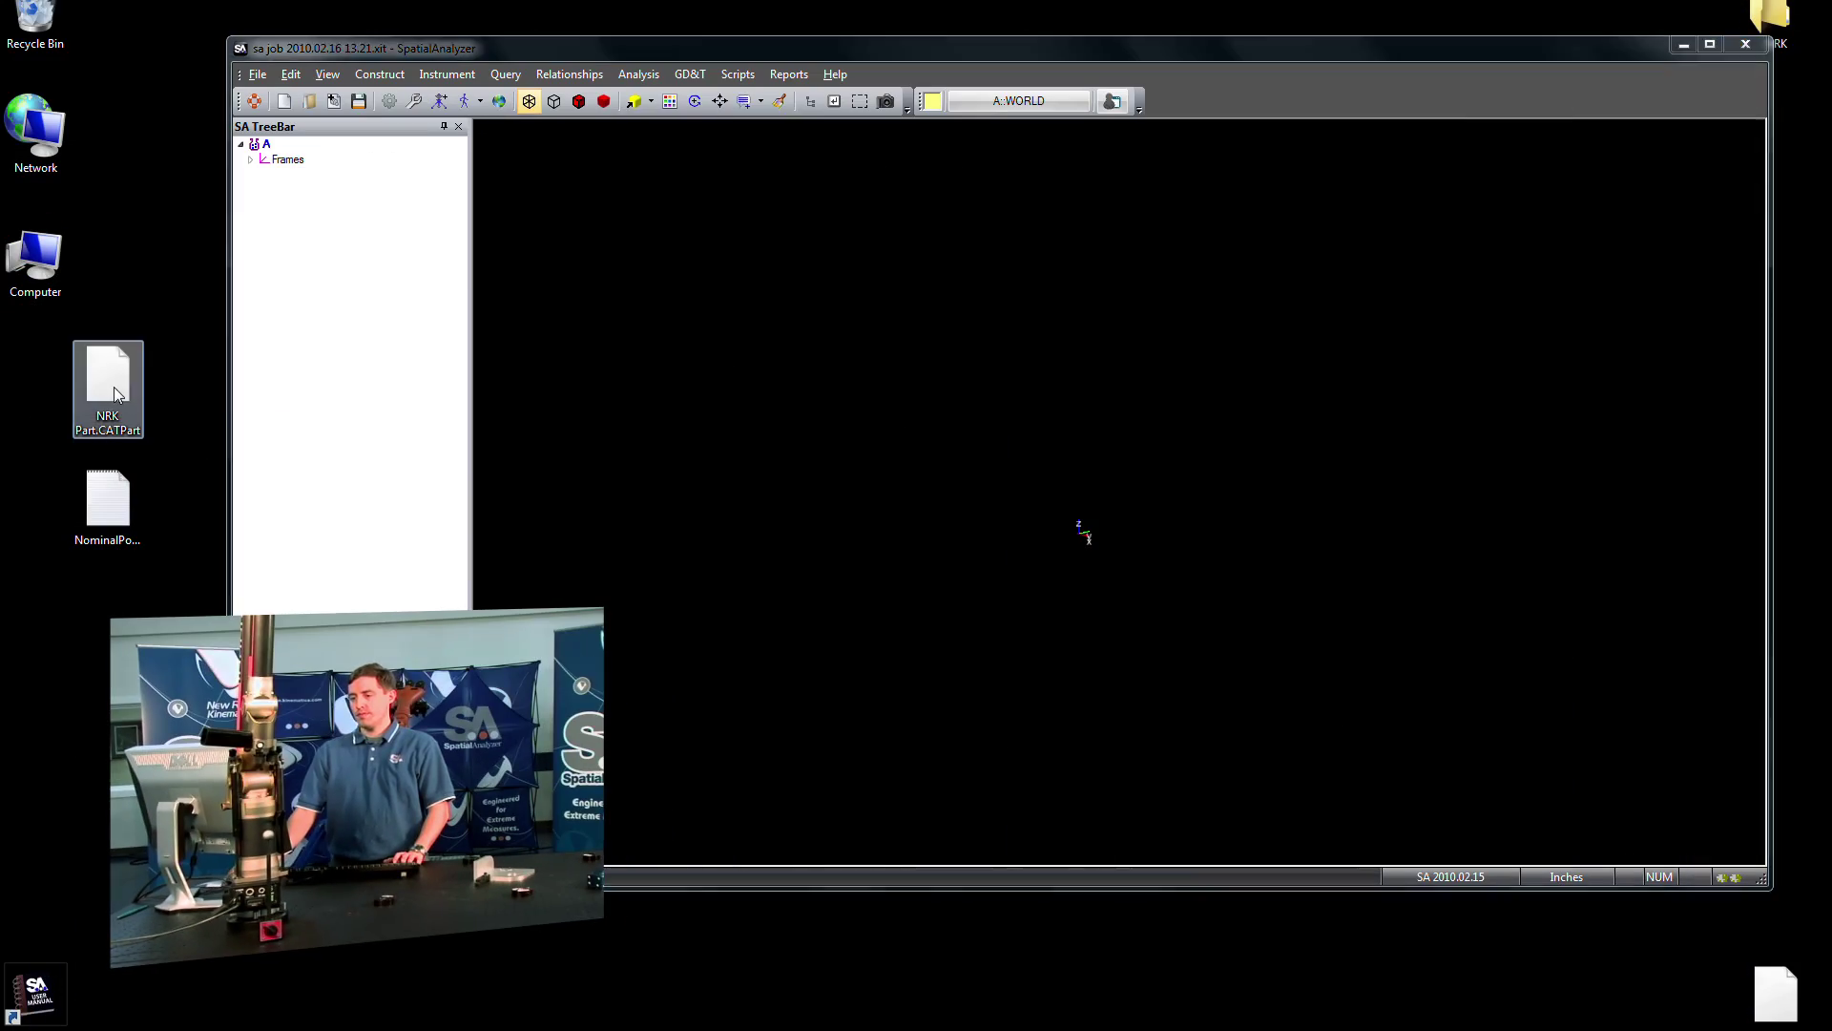
- Load the NRK Part.CATPart bracket model and display it with solid shading
drag(112, 386, 899, 487)
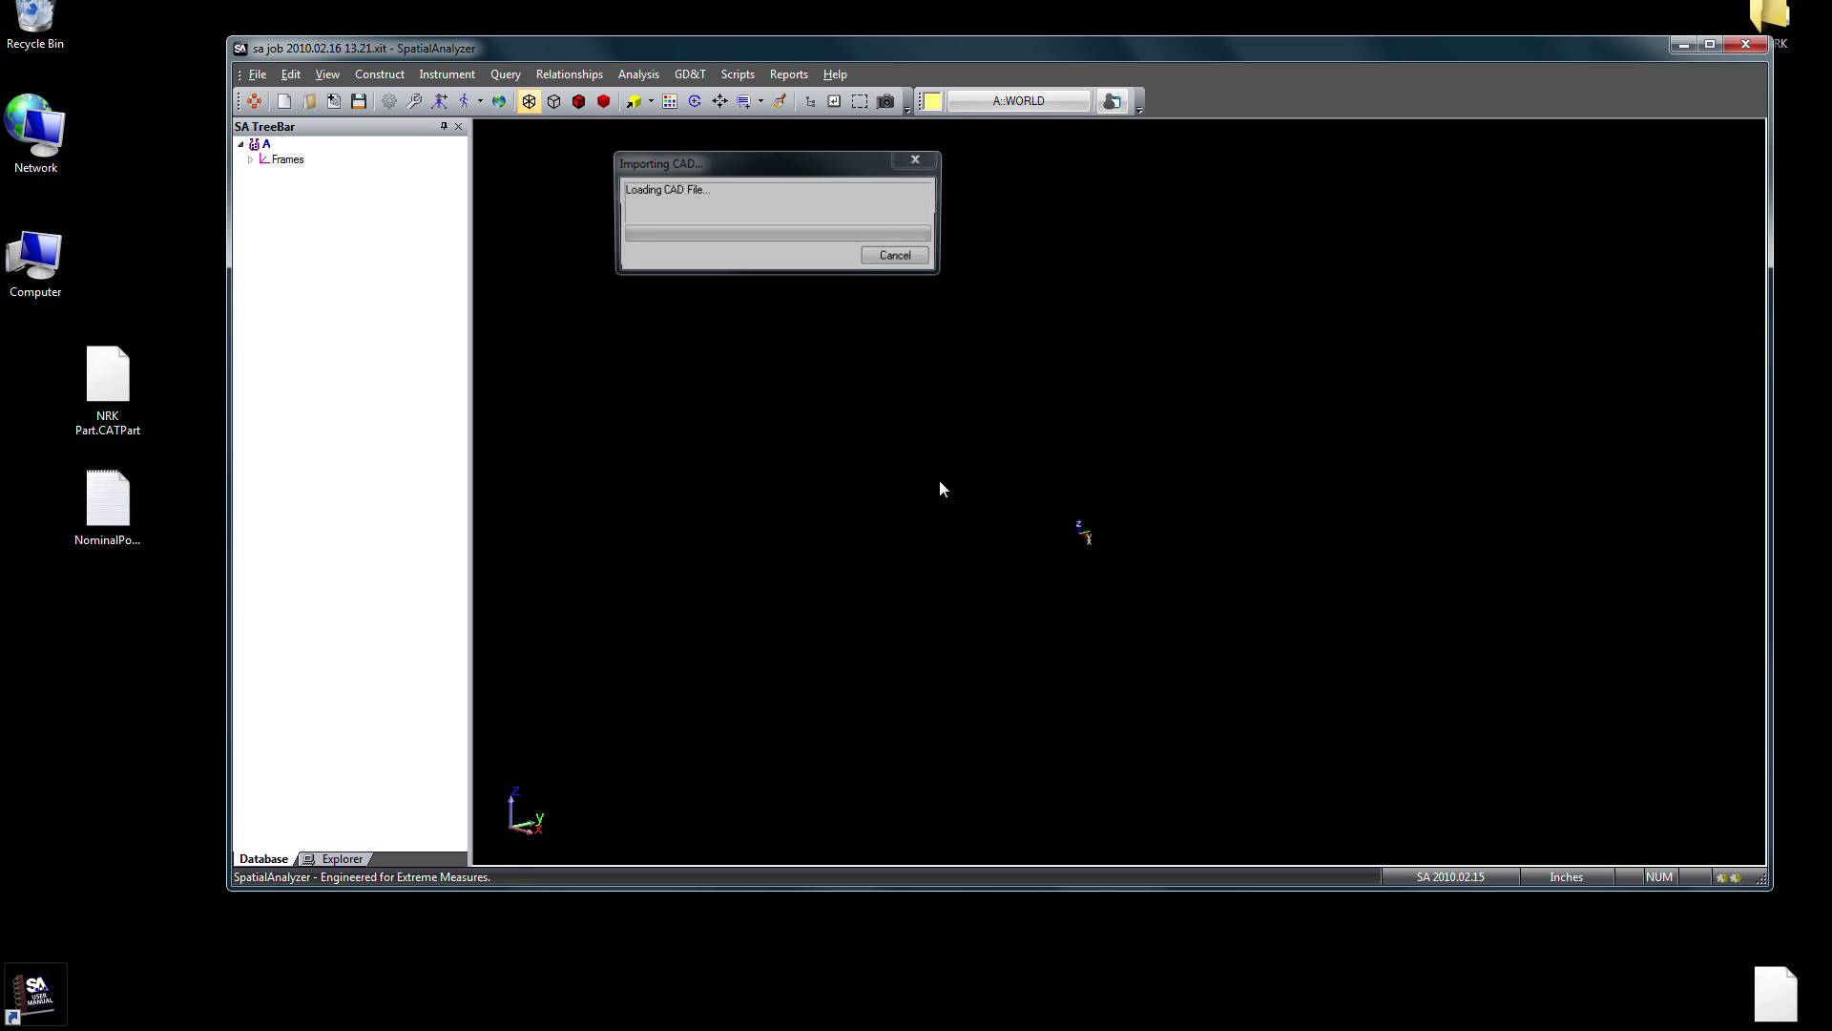
click(605, 101)
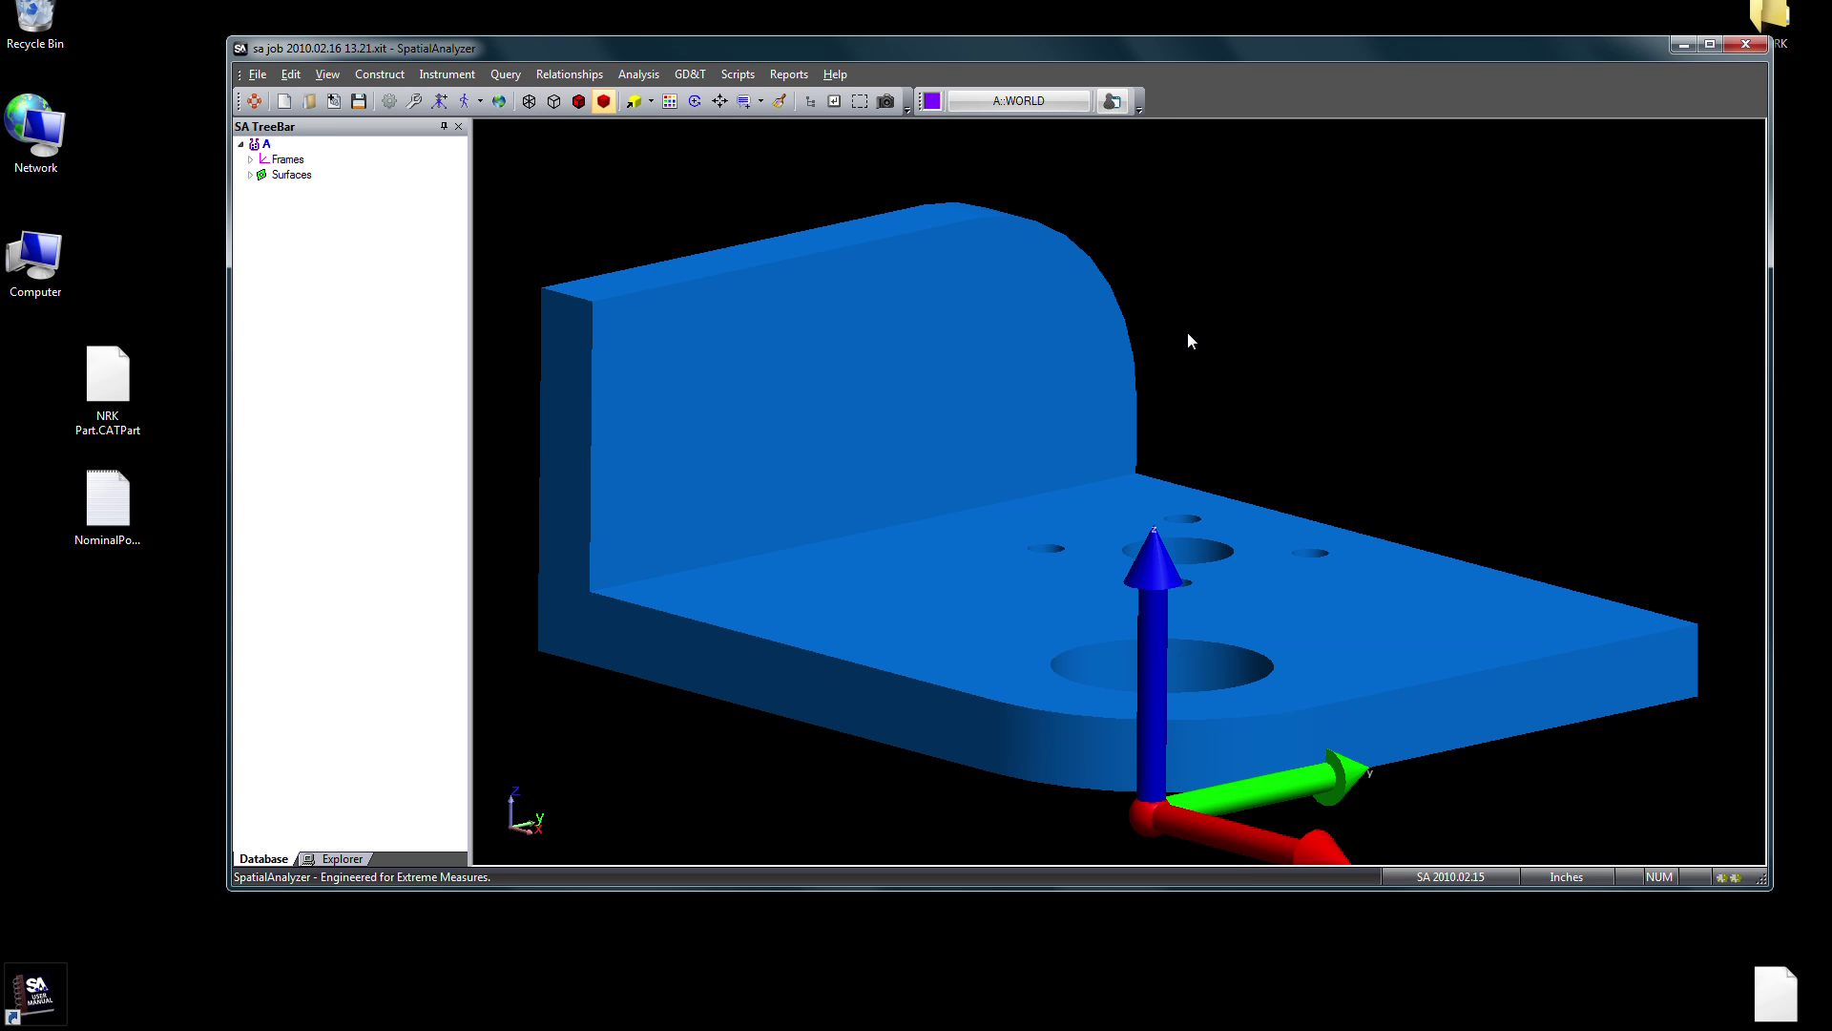
scroll(1010, 758, down, 5)
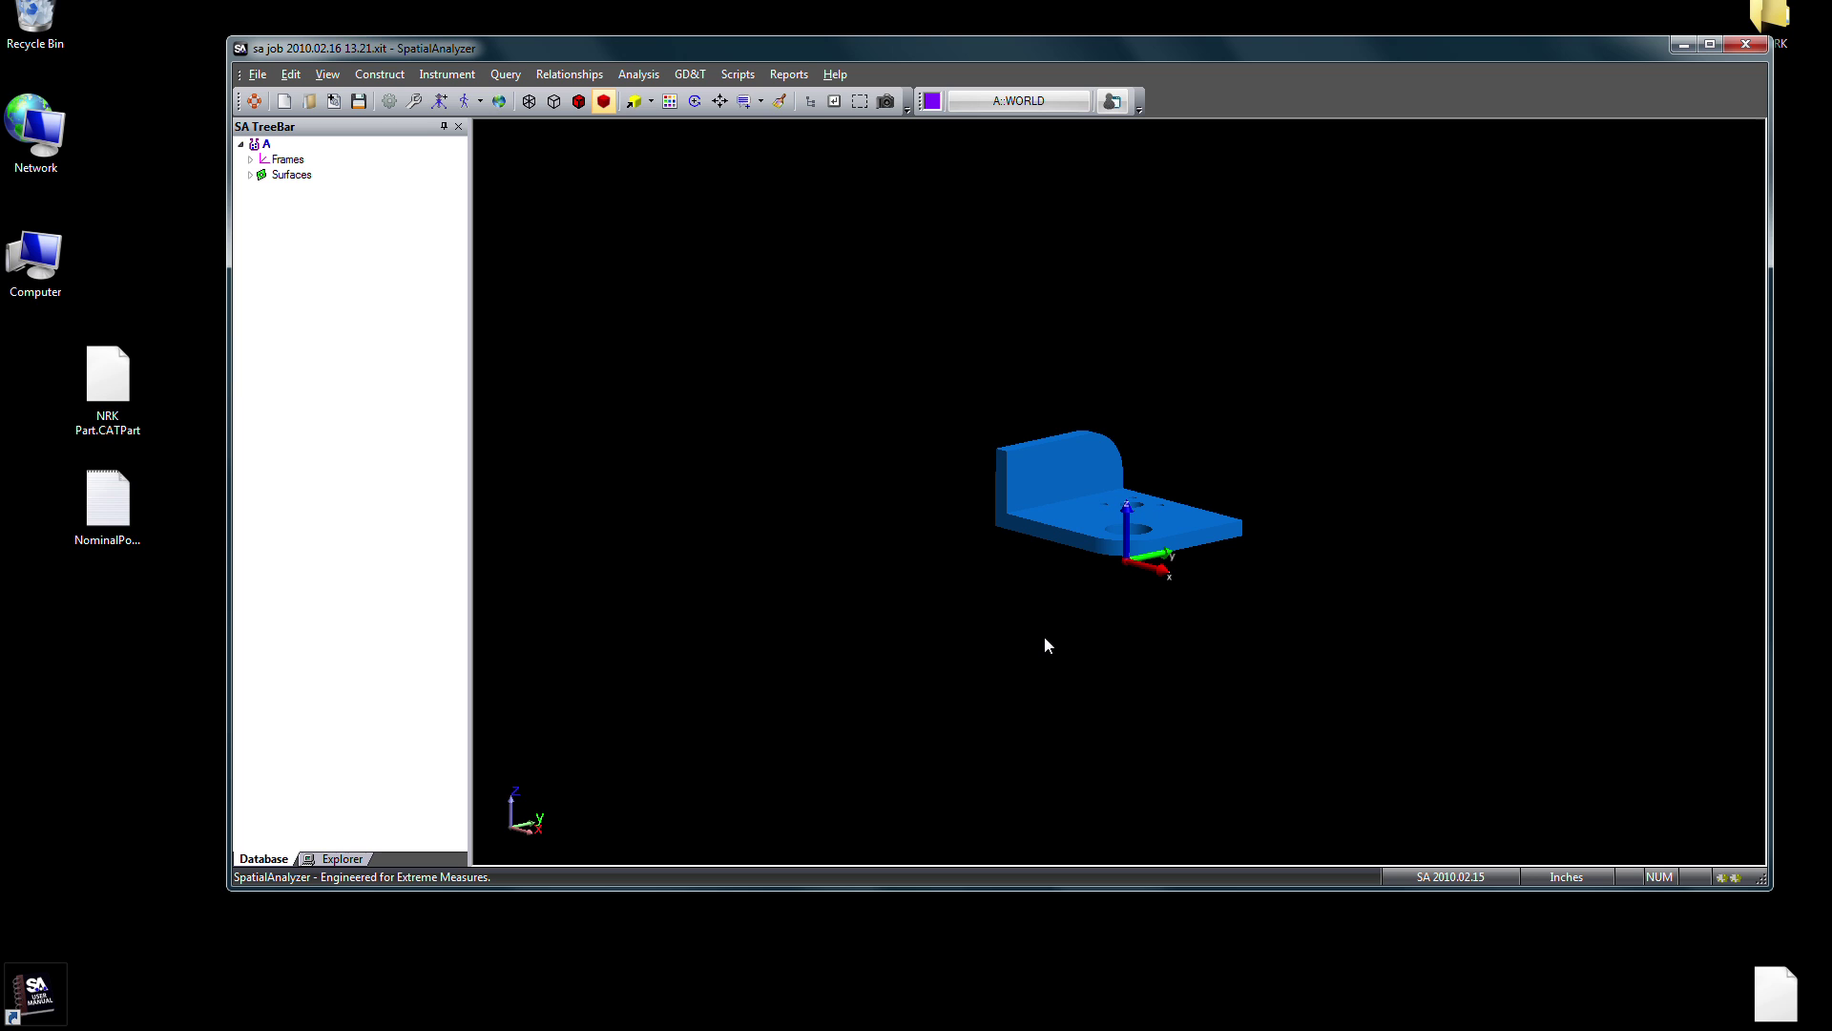
- Import the 10 nominal points from NominalPoints.txt into a new point group
drag(121, 494, 977, 498)
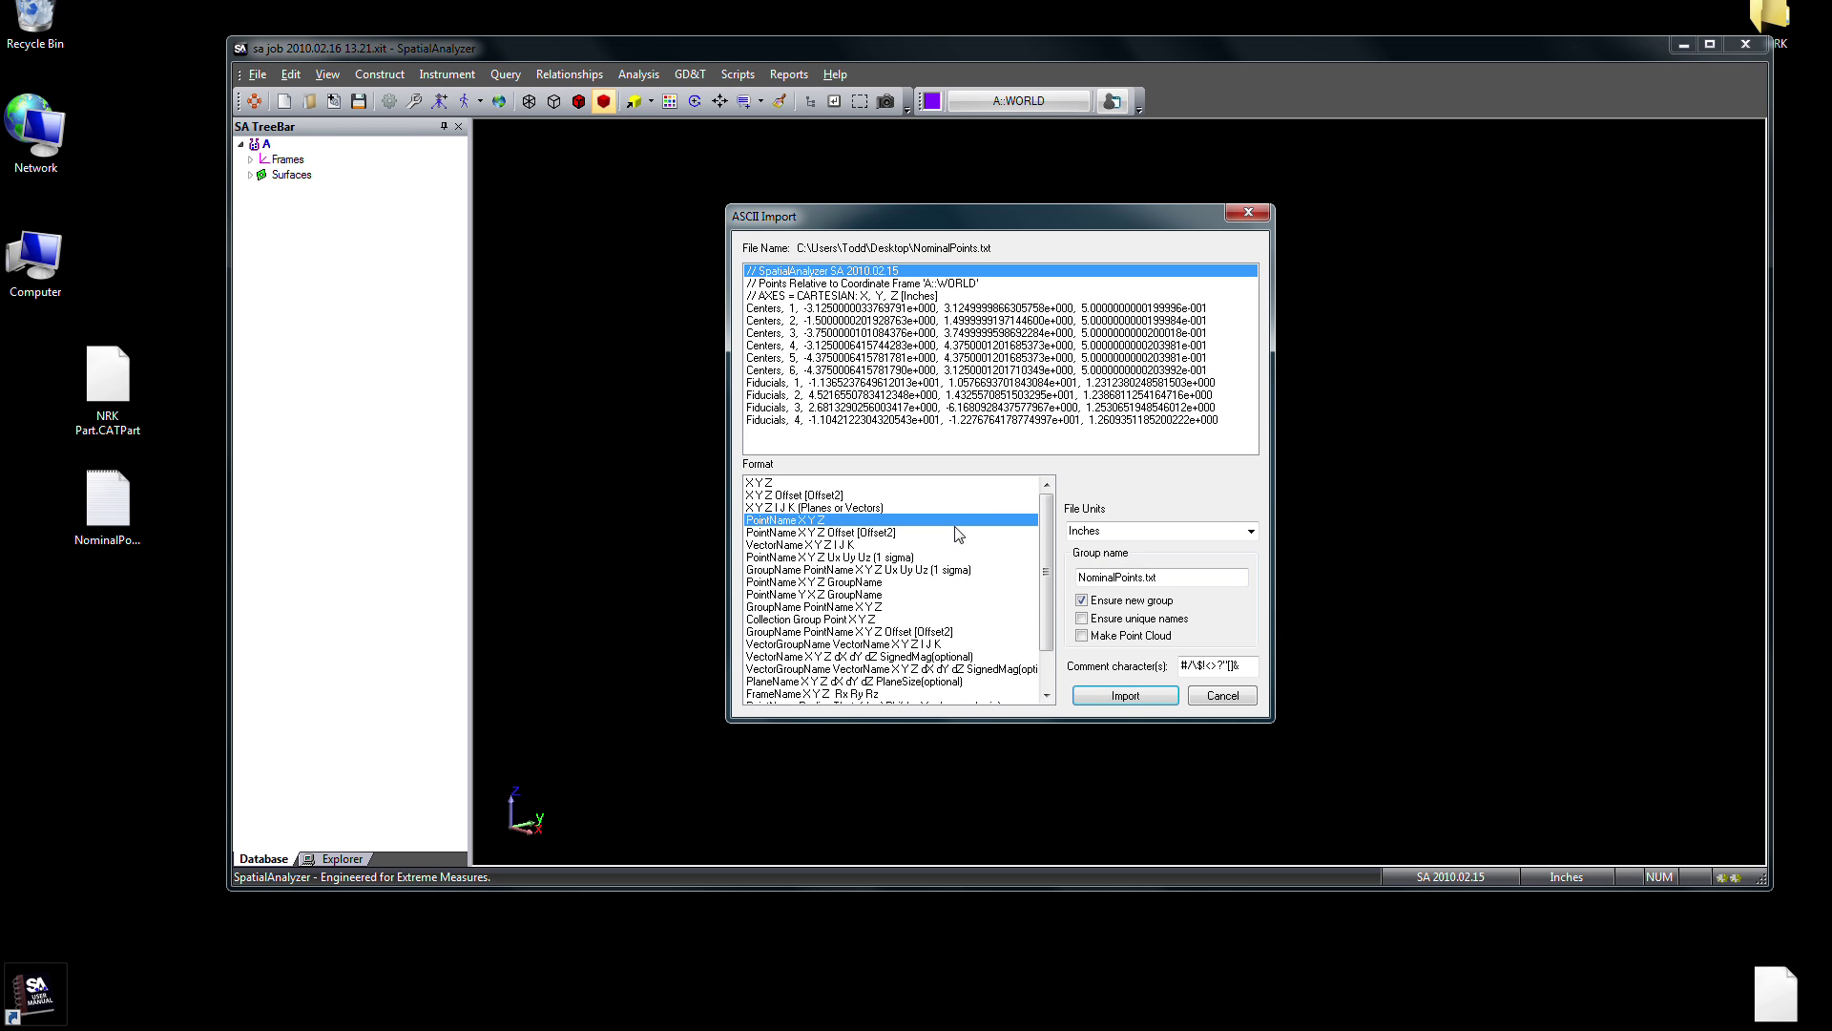
click(1086, 697)
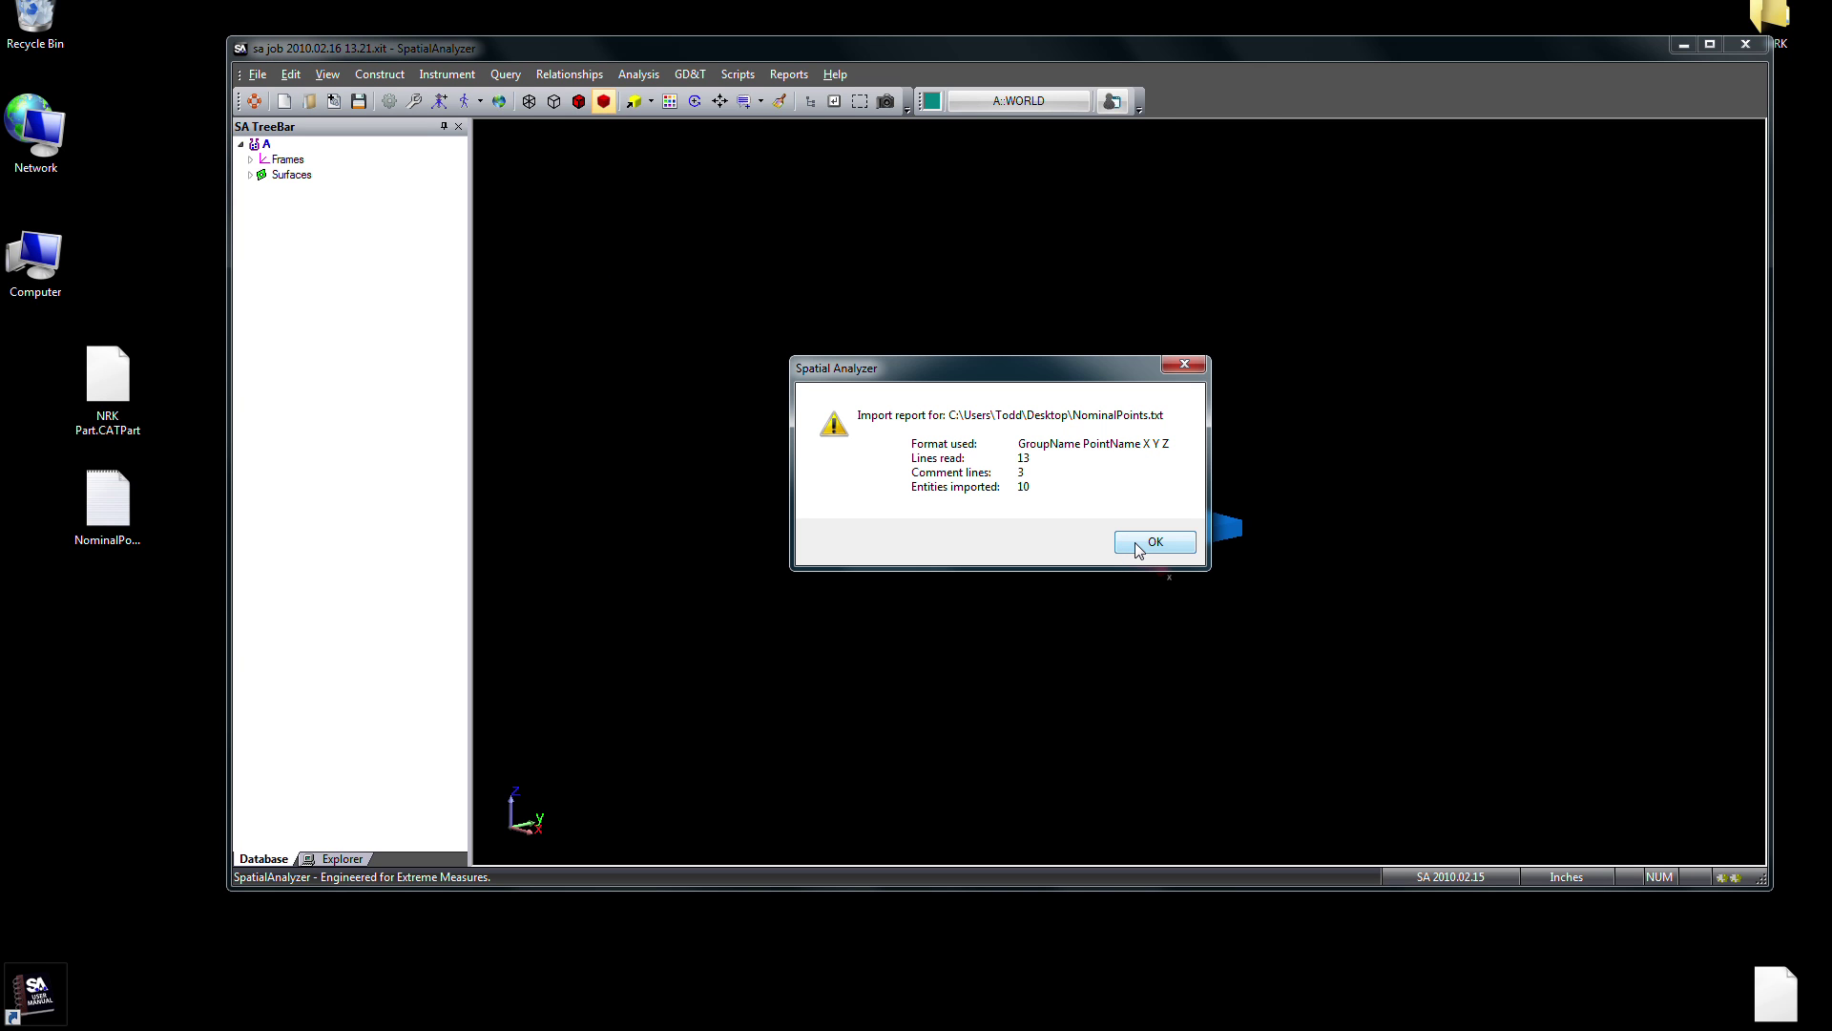
click(1138, 551)
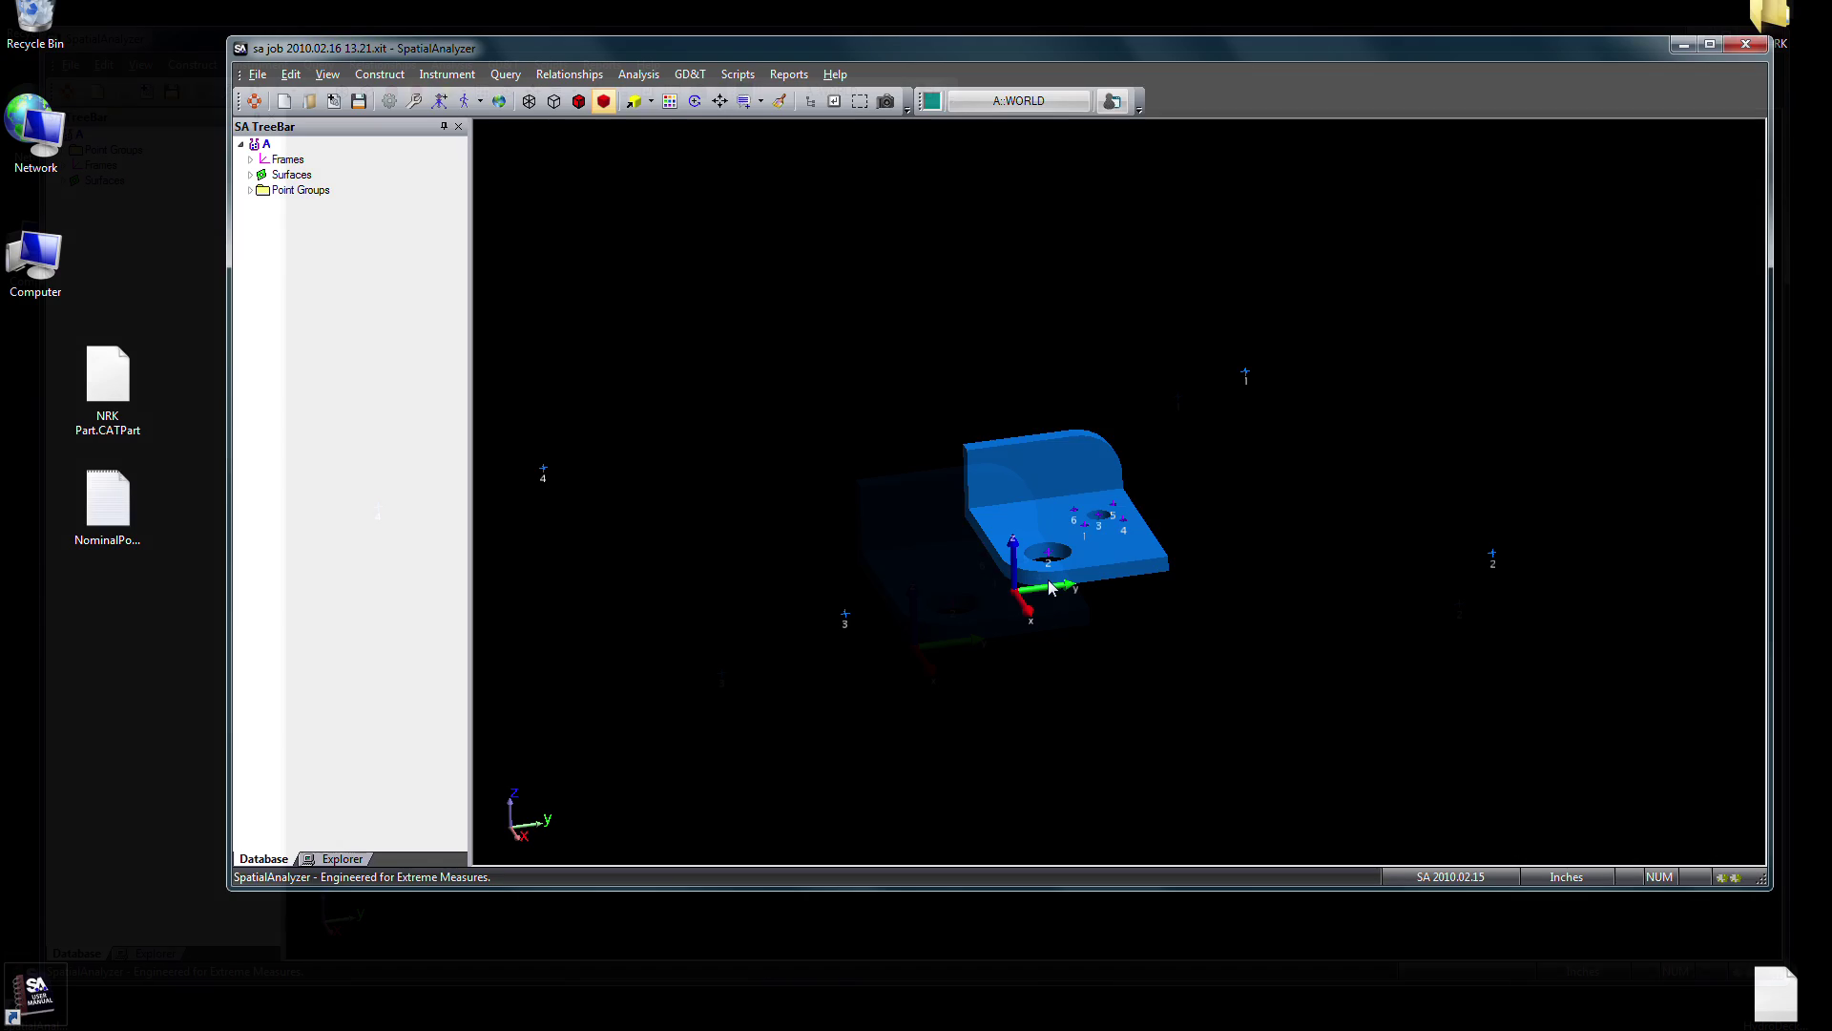
- Add the FARO Arm USB 8 ft. & Quantum (7 dof) from My Instruments to the job
click(260, 100)
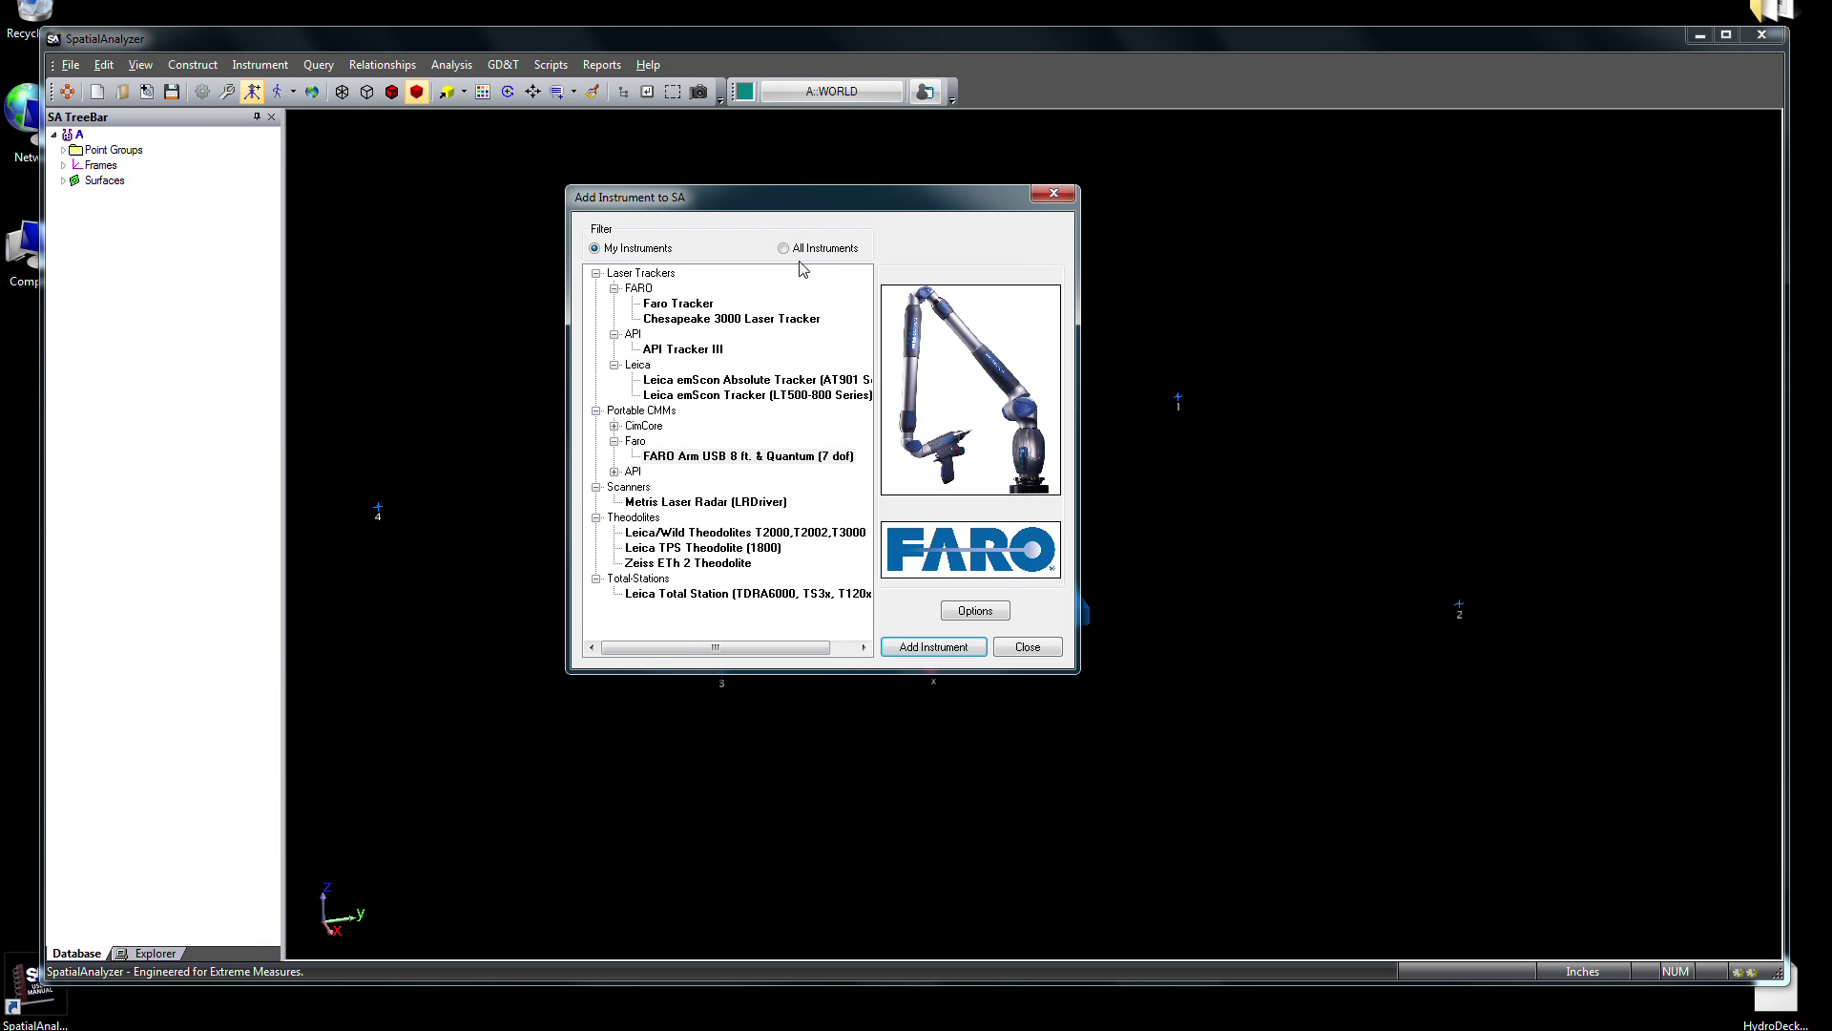
click(799, 249)
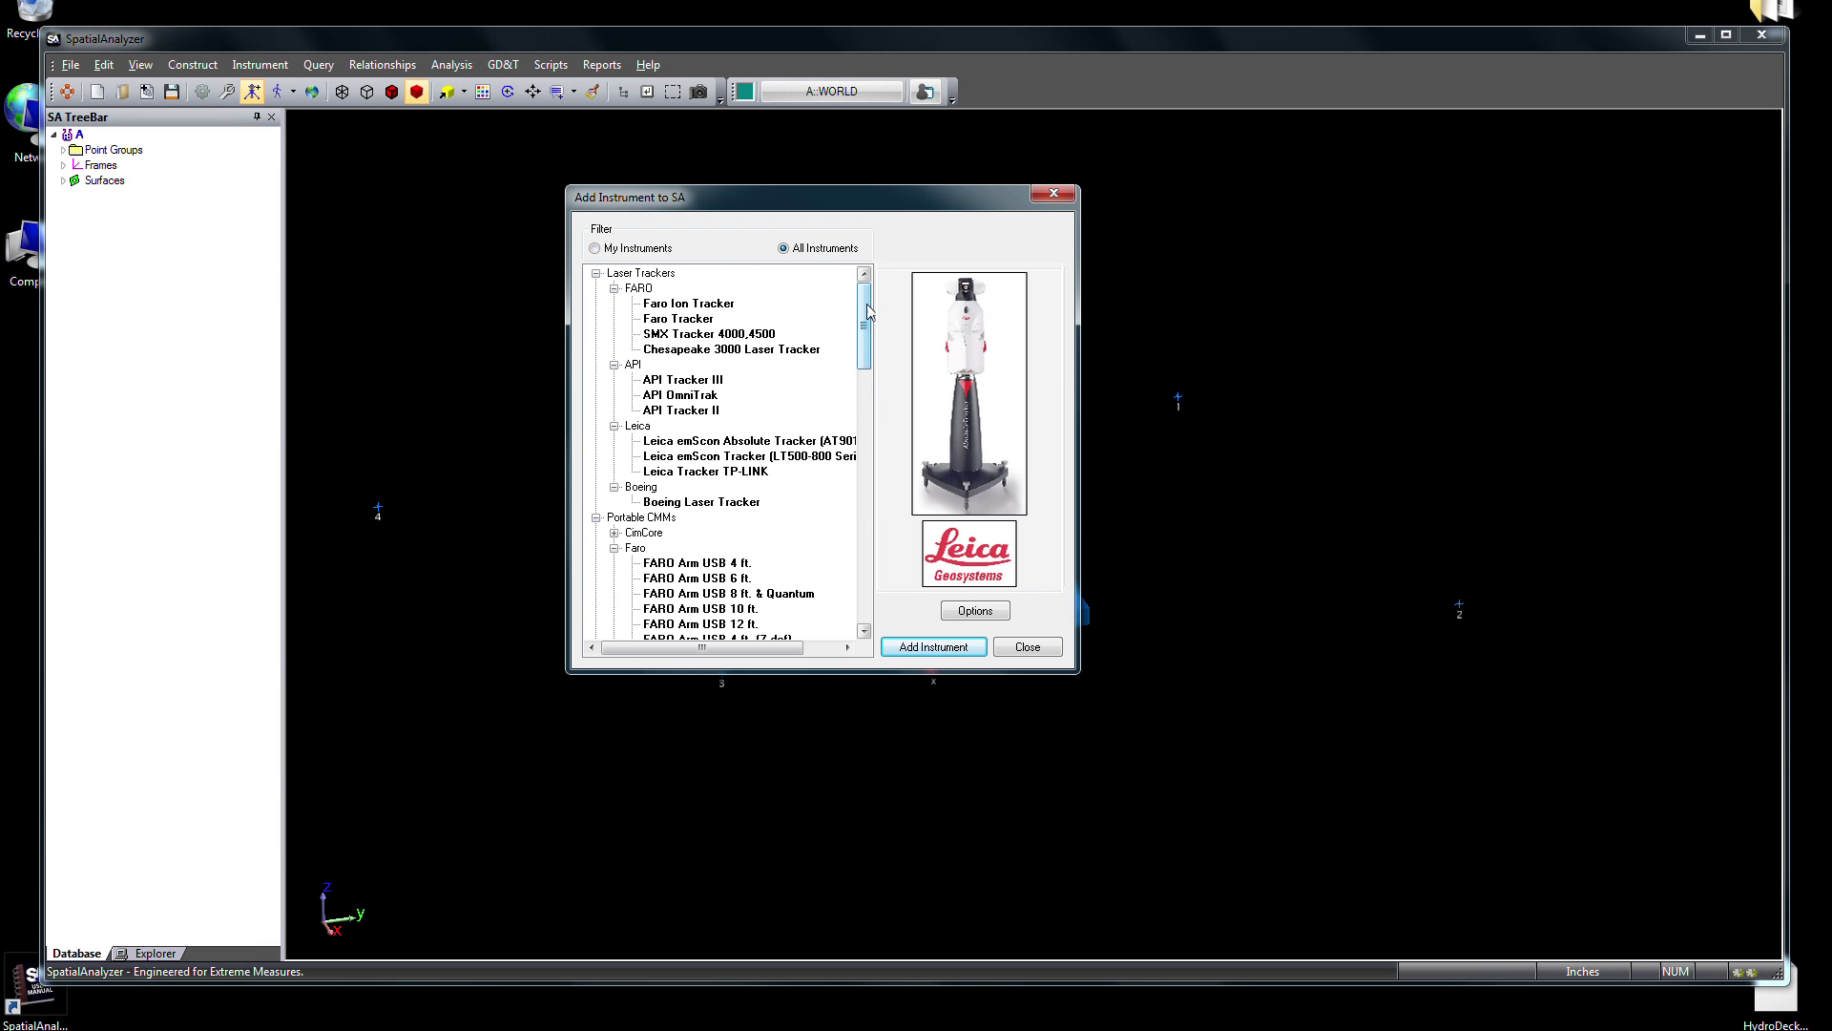
scroll(857, 403, down, 6)
scroll(857, 404, down, 15)
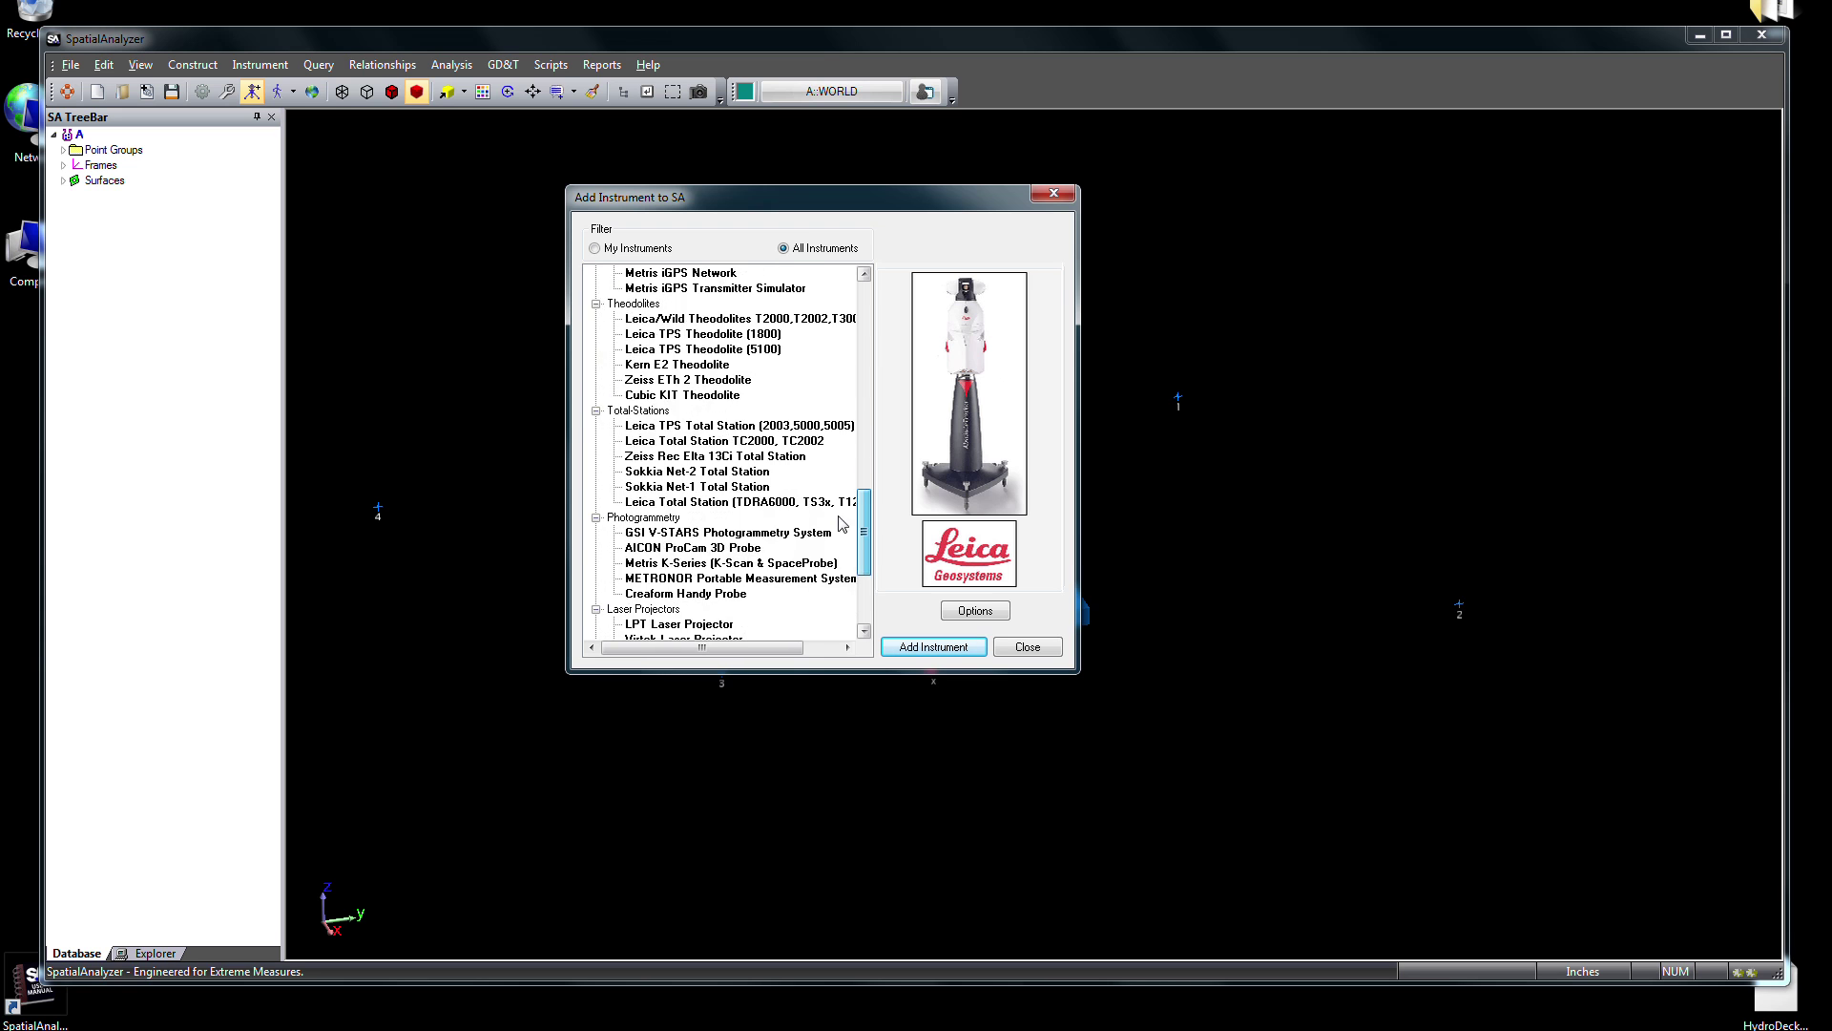
scroll(833, 463, up, 9)
scroll(832, 462, up, 5)
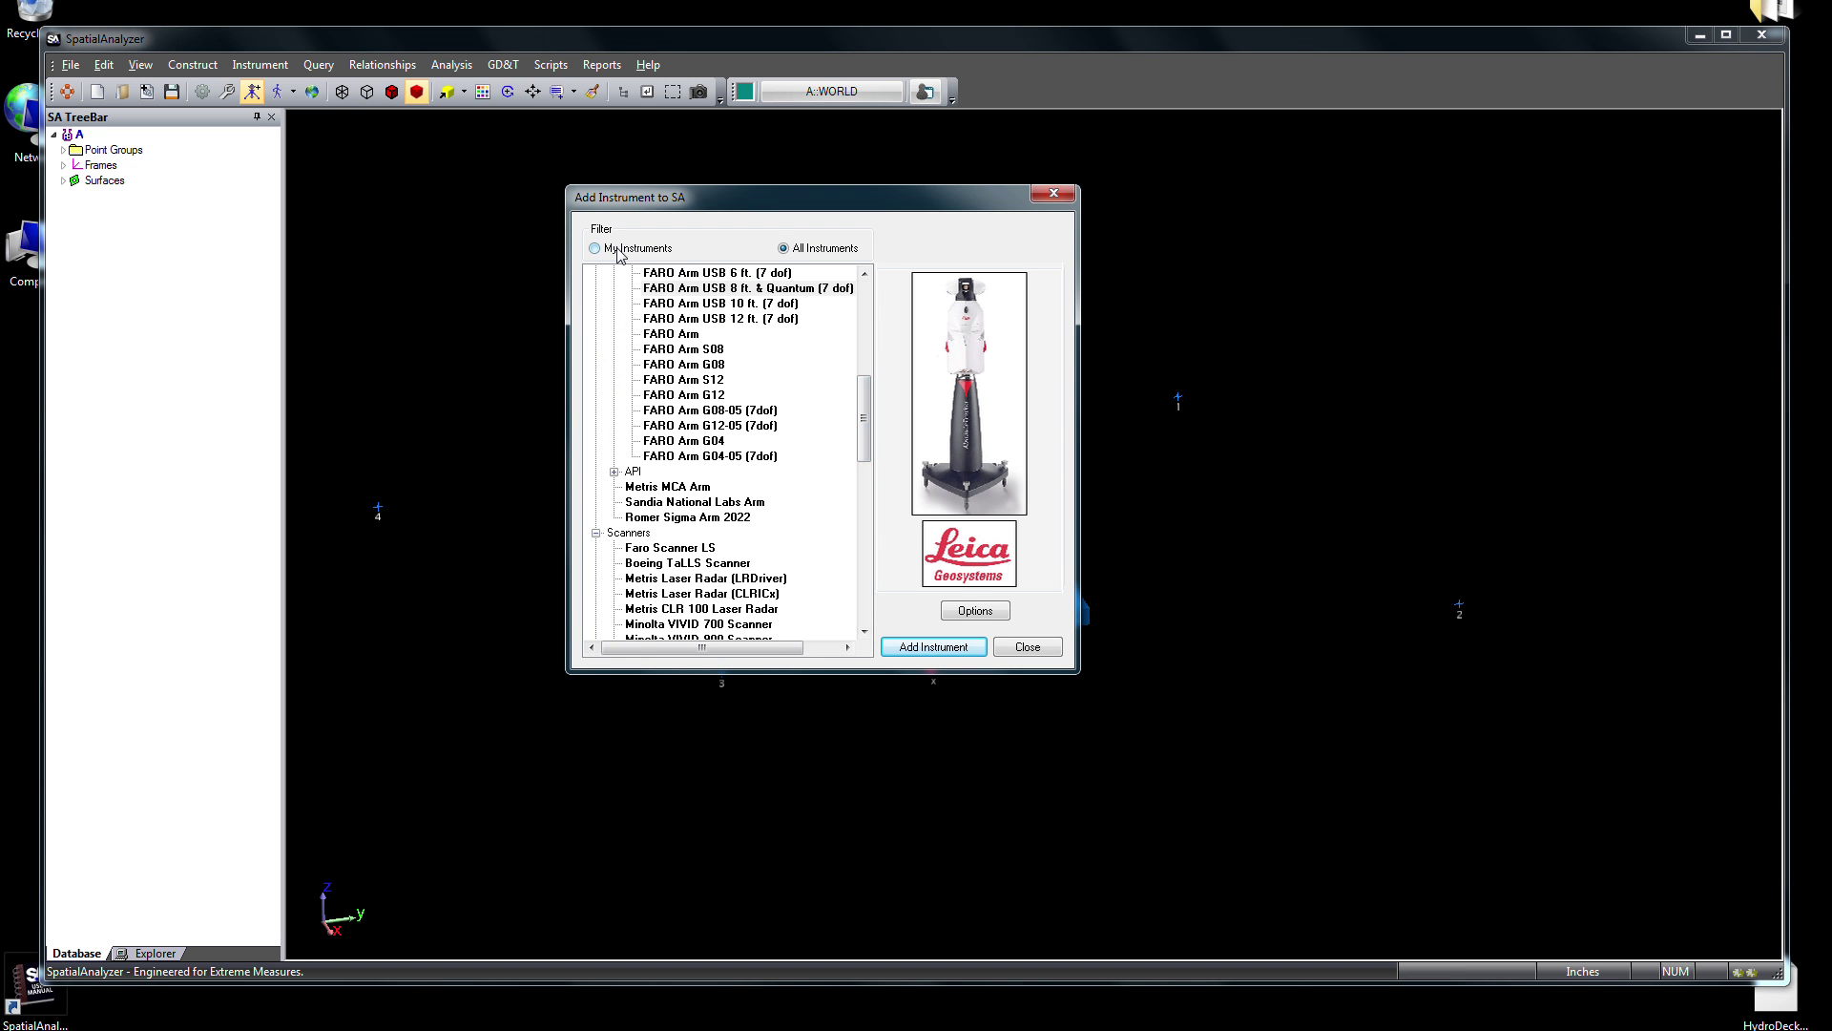
click(619, 250)
click(692, 458)
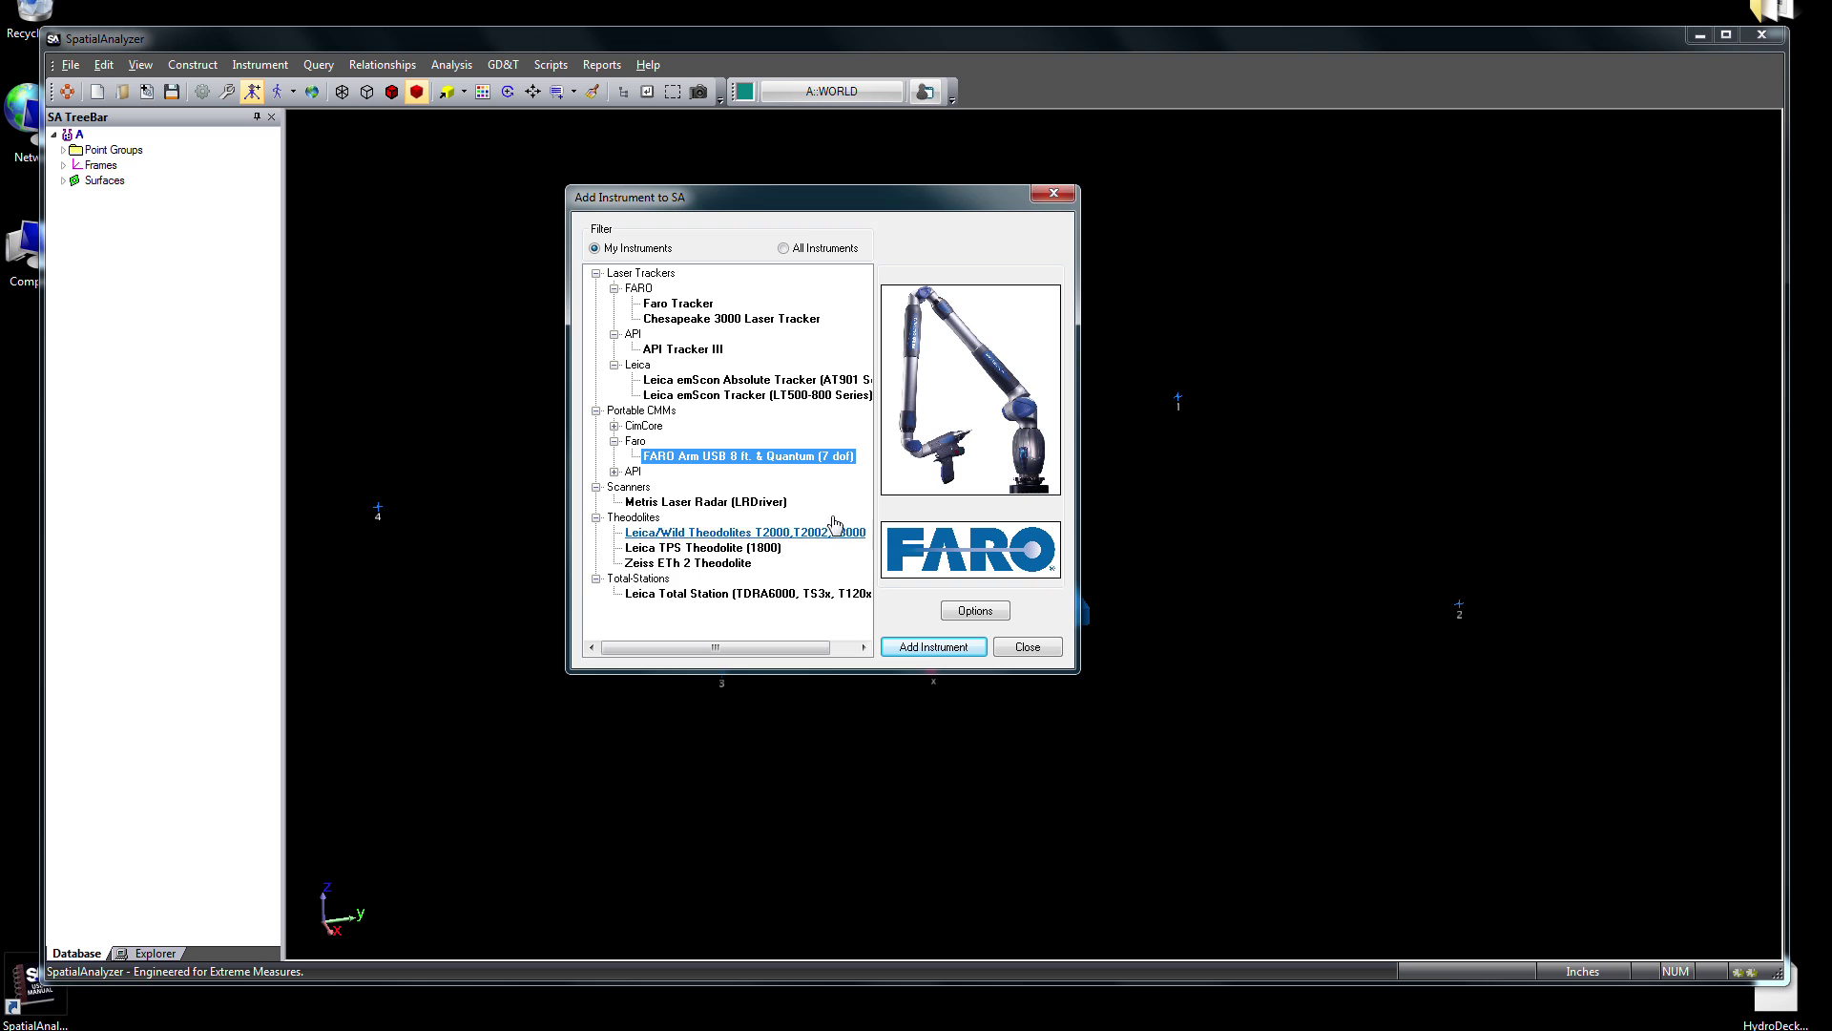
click(933, 647)
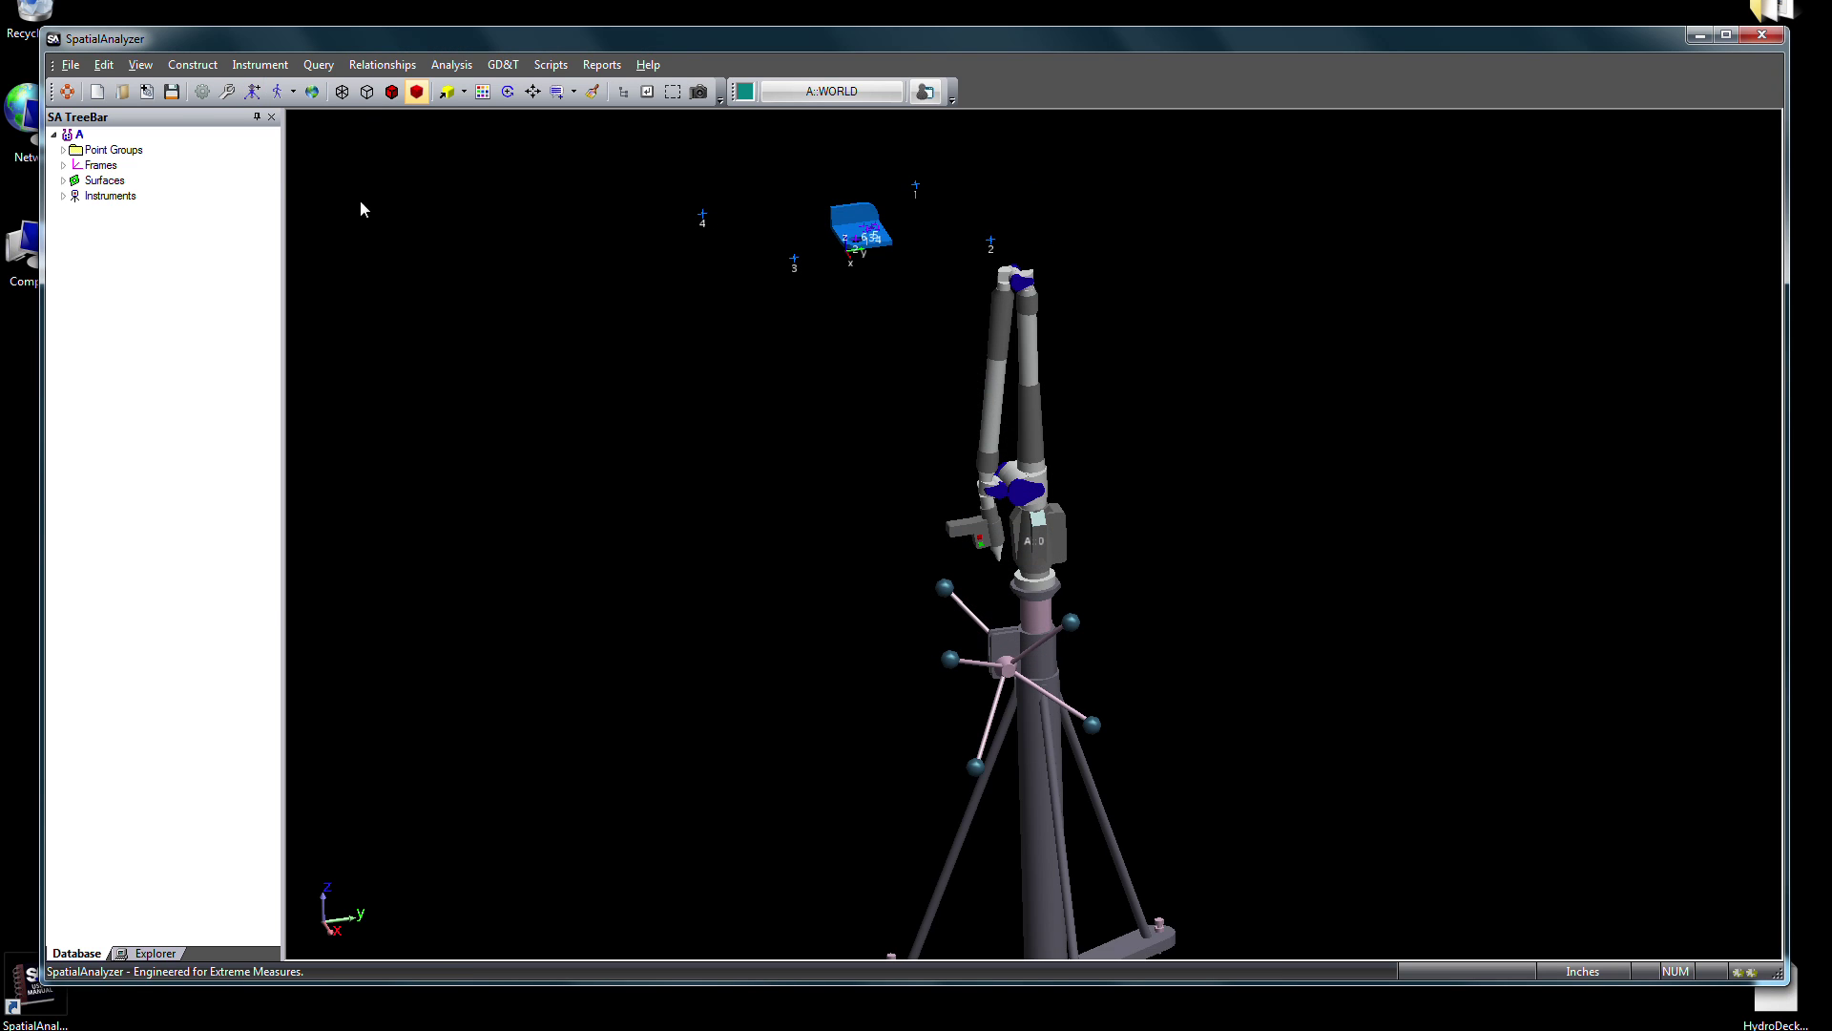
- Make instrument models transparent and bring up the FARO arm's options
click(141, 65)
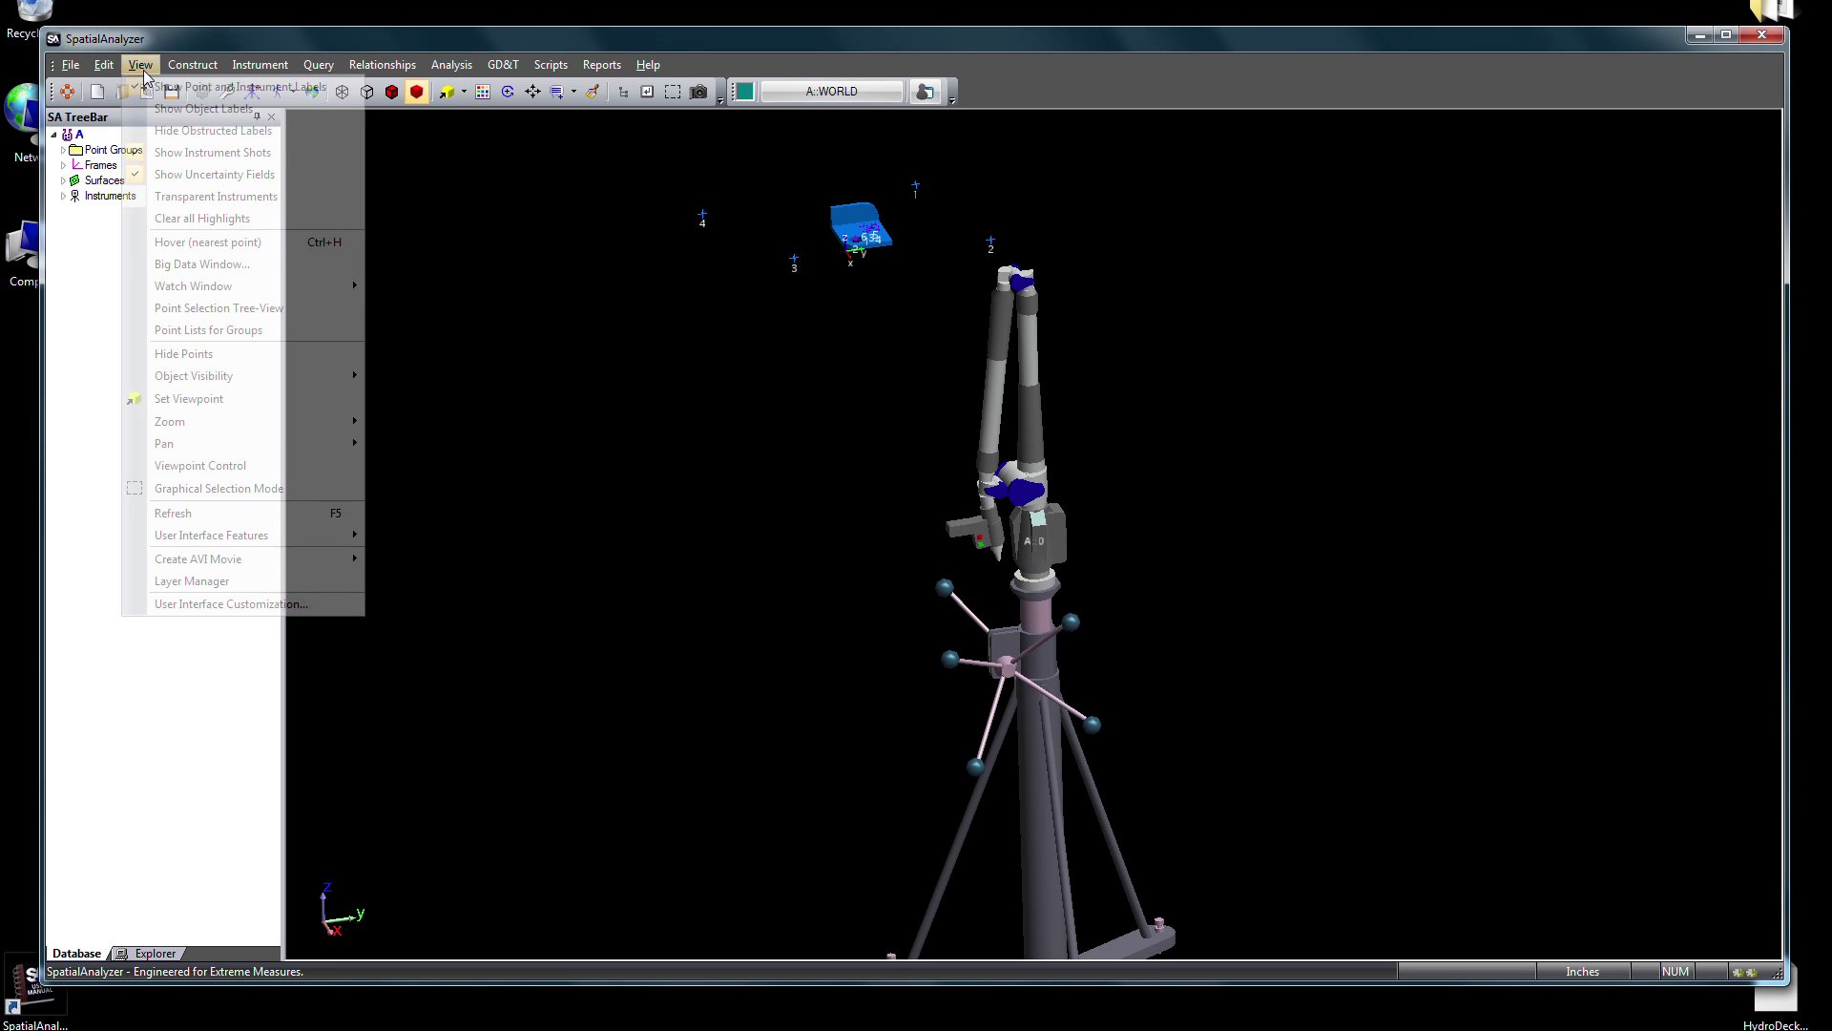
click(203, 195)
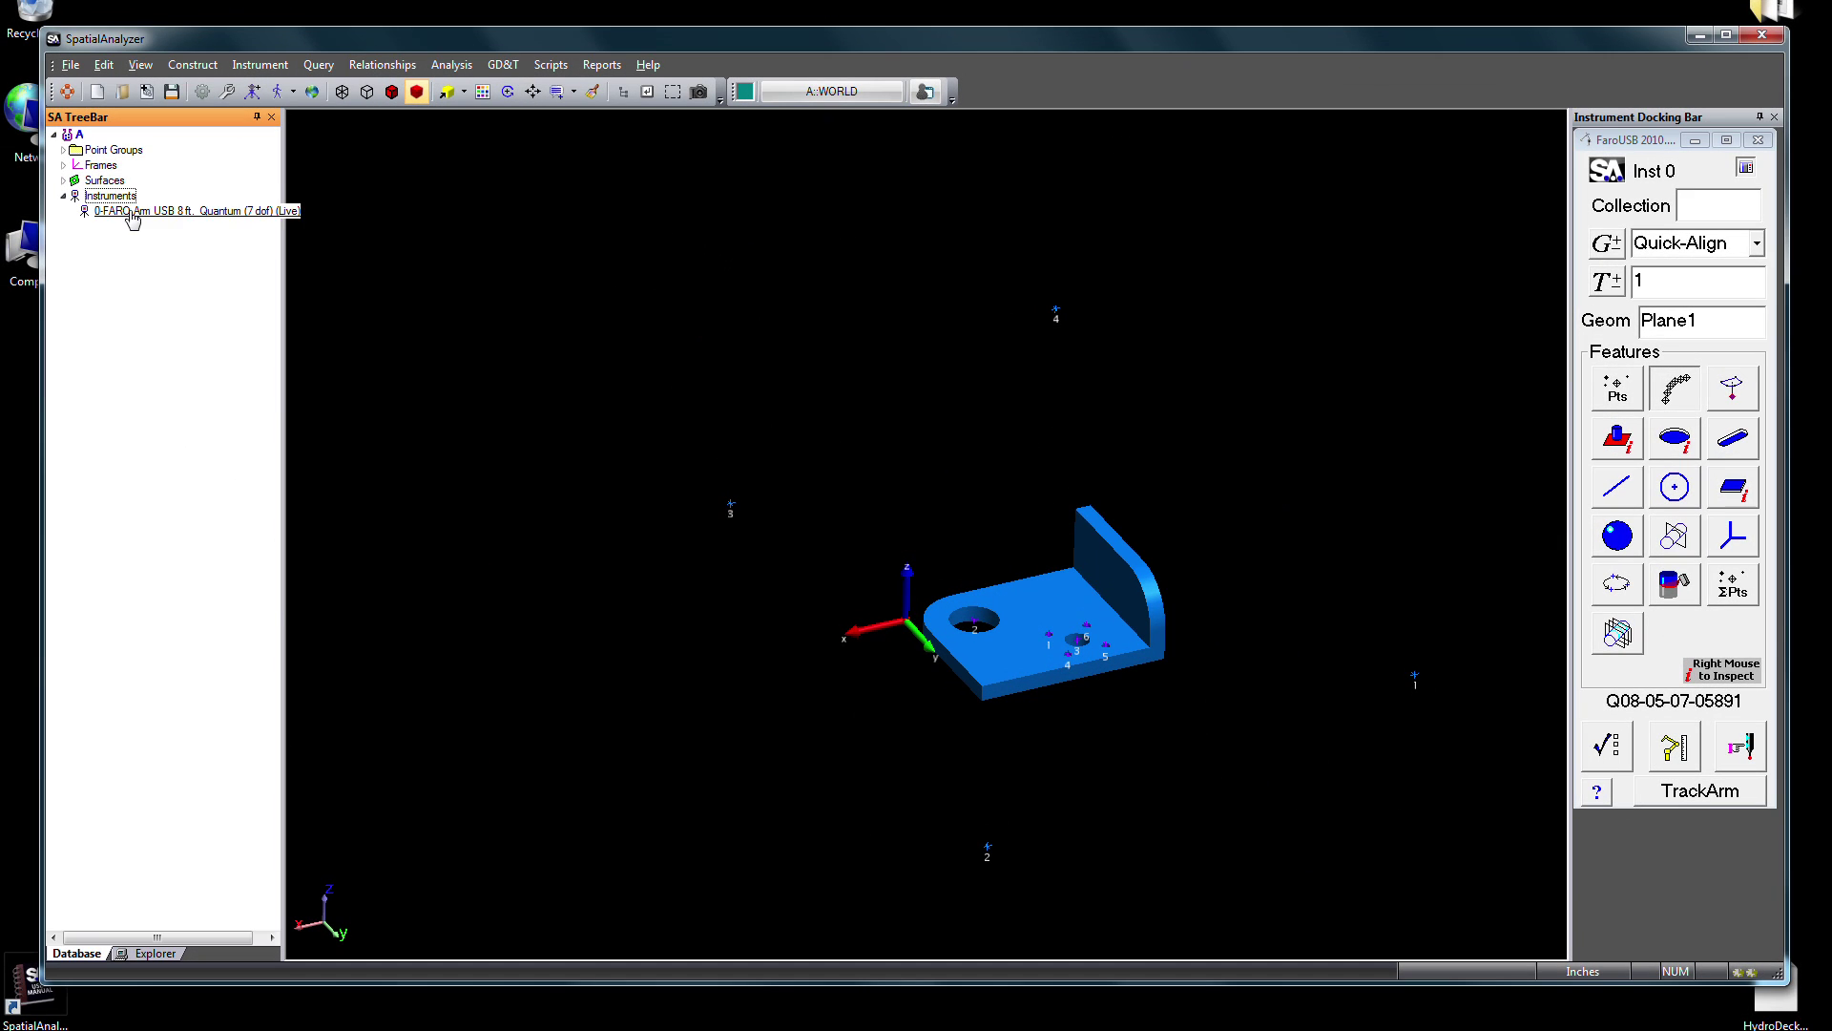
right_click(134, 211)
- Locate the FARO arm with Quick Align to CAD, picking inspection points on top face and wall
click(182, 342)
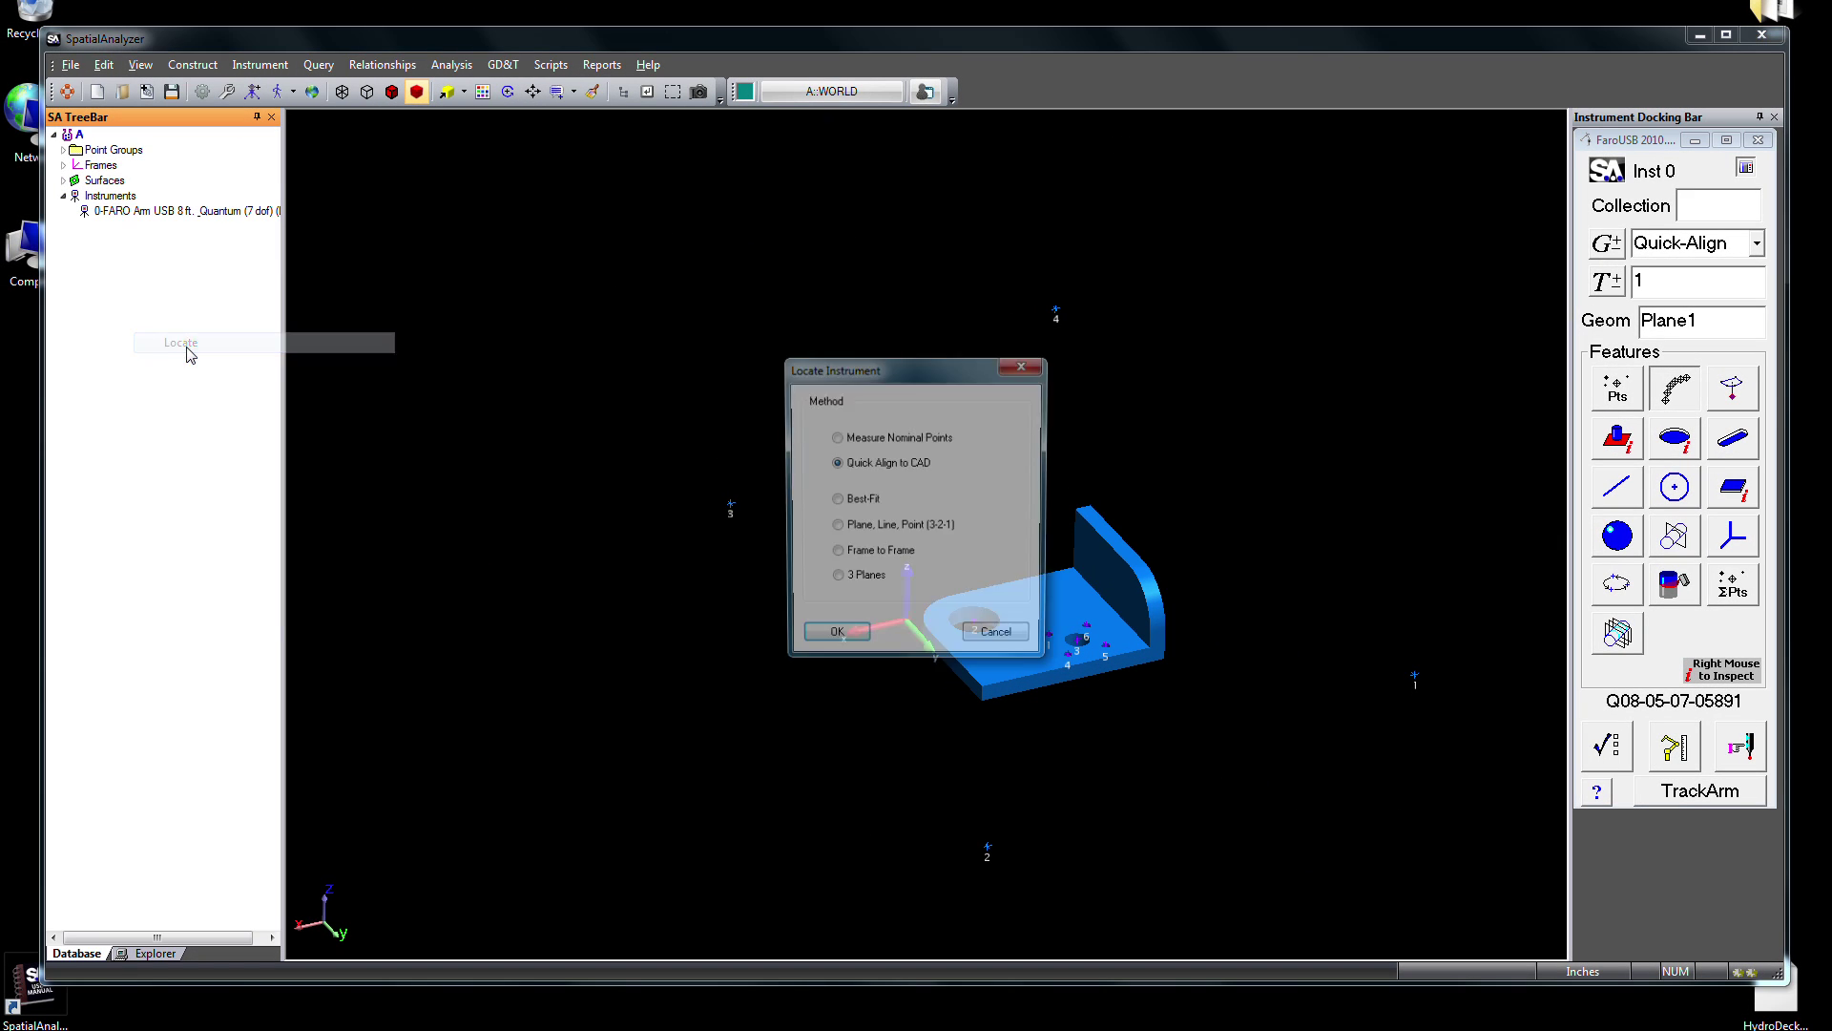
click(833, 639)
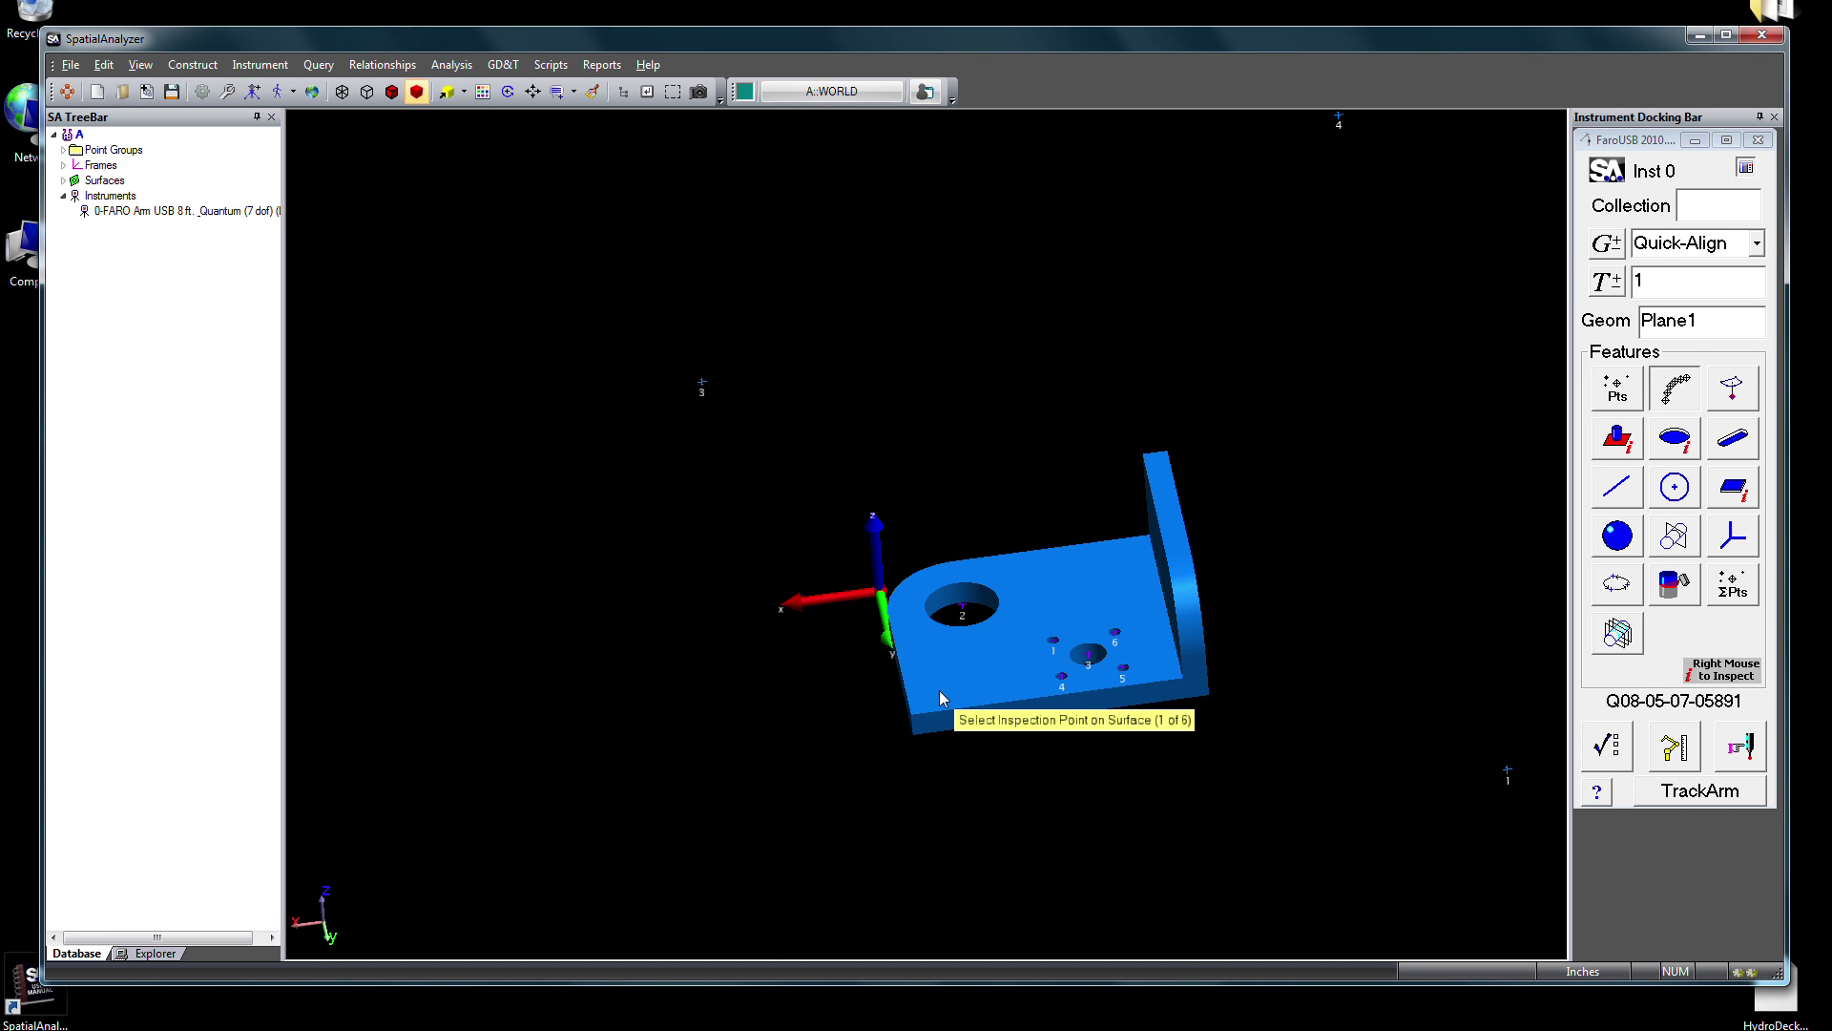
click(934, 686)
click(1035, 567)
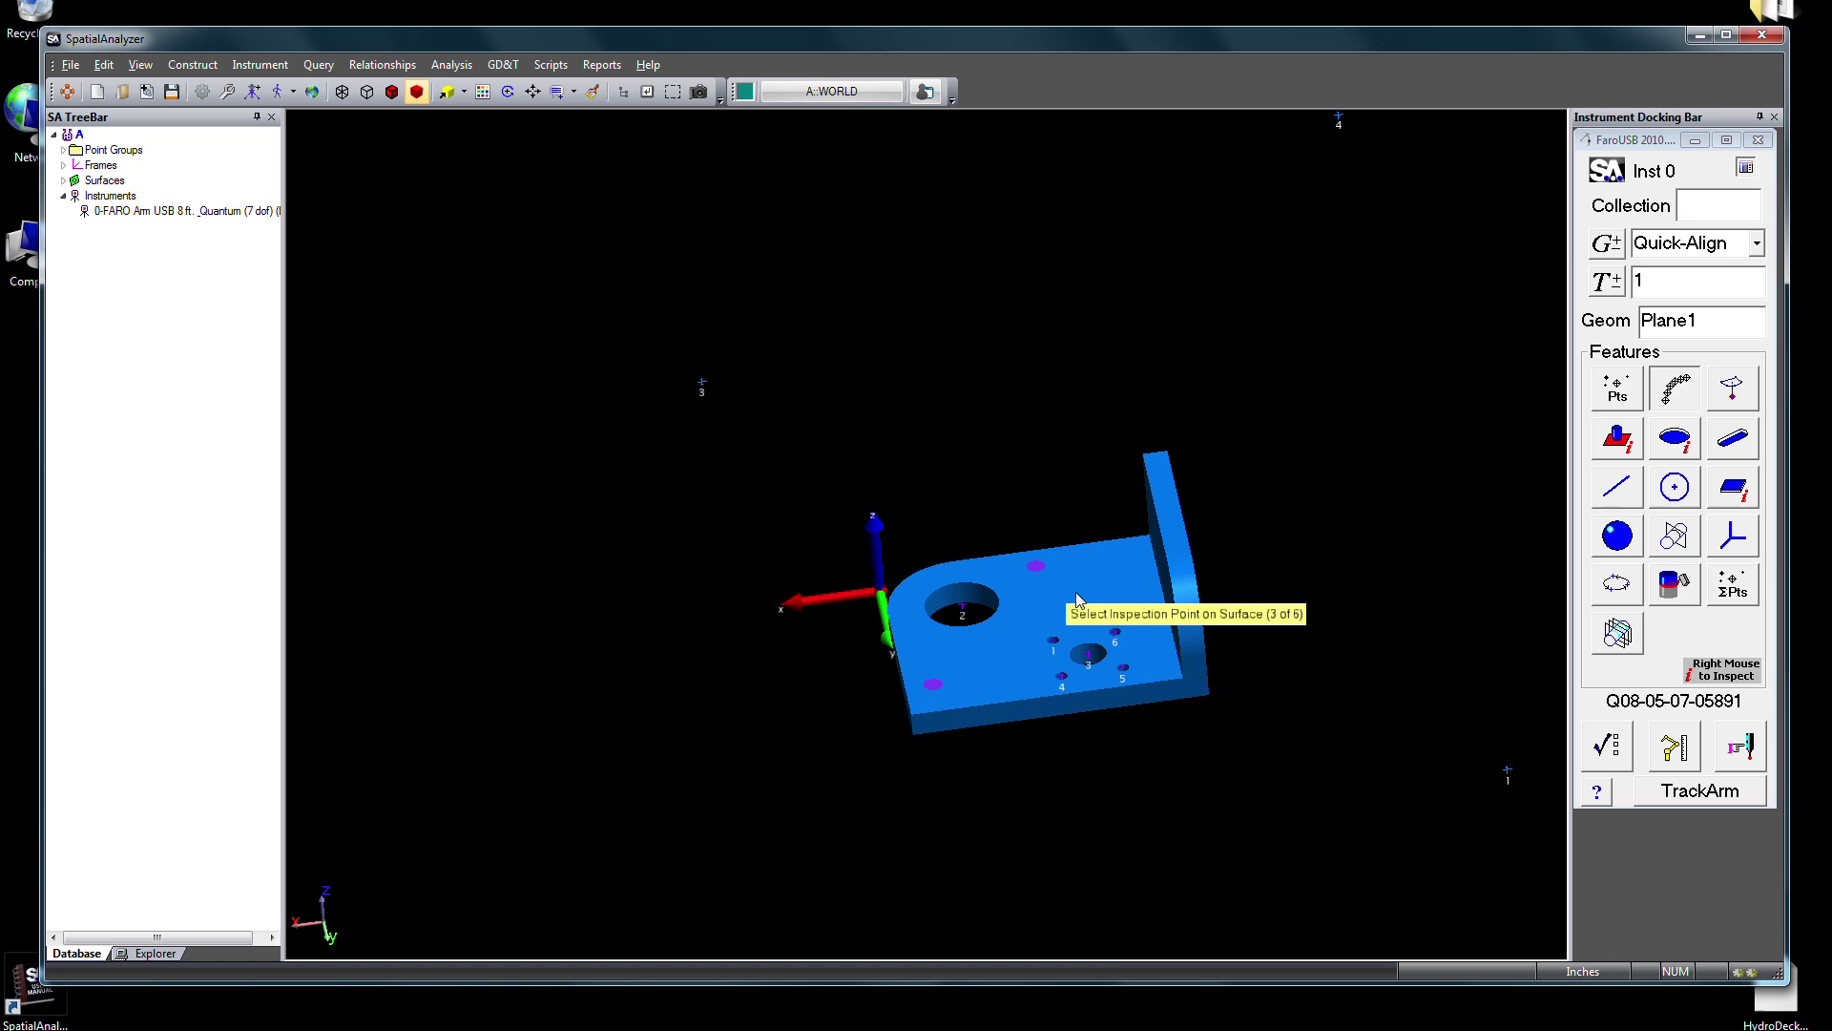
right_drag(1078, 599, 1174, 687)
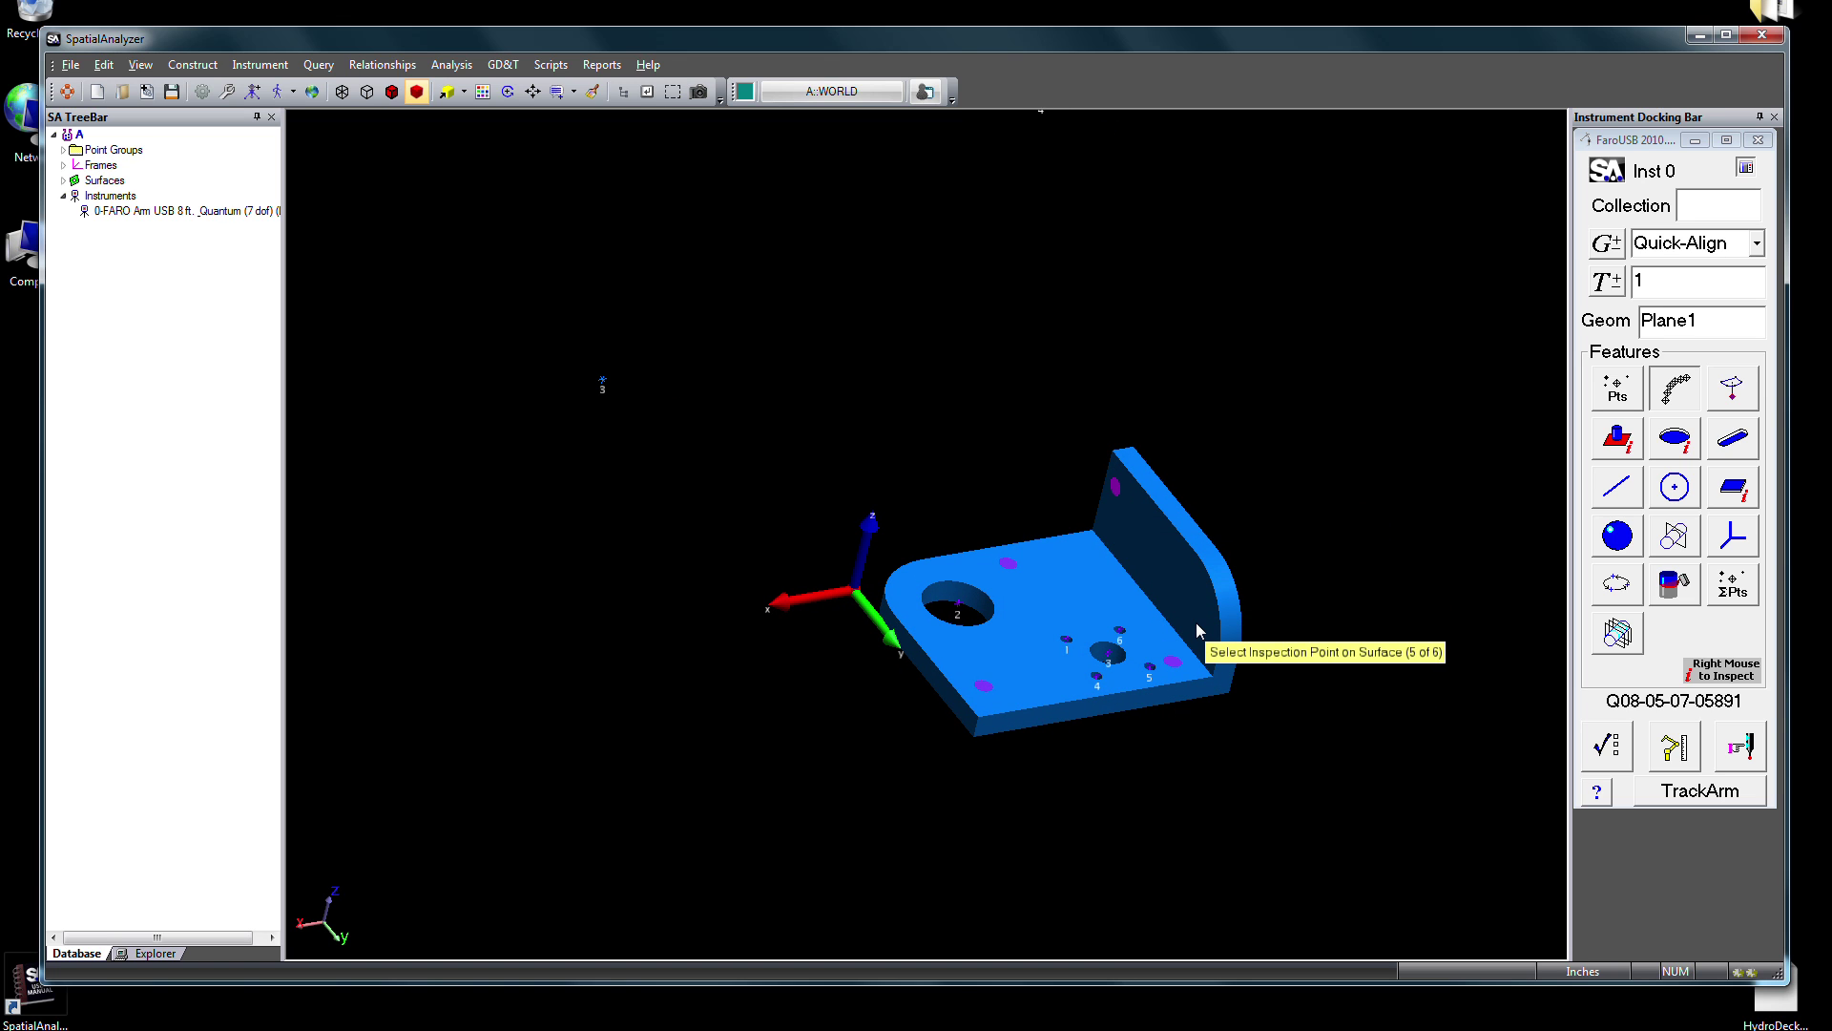
click(1195, 623)
mouse_move(1277, 703)
right_down()
mouse_move(1205, 660)
mouse_move(1193, 682)
right_up()
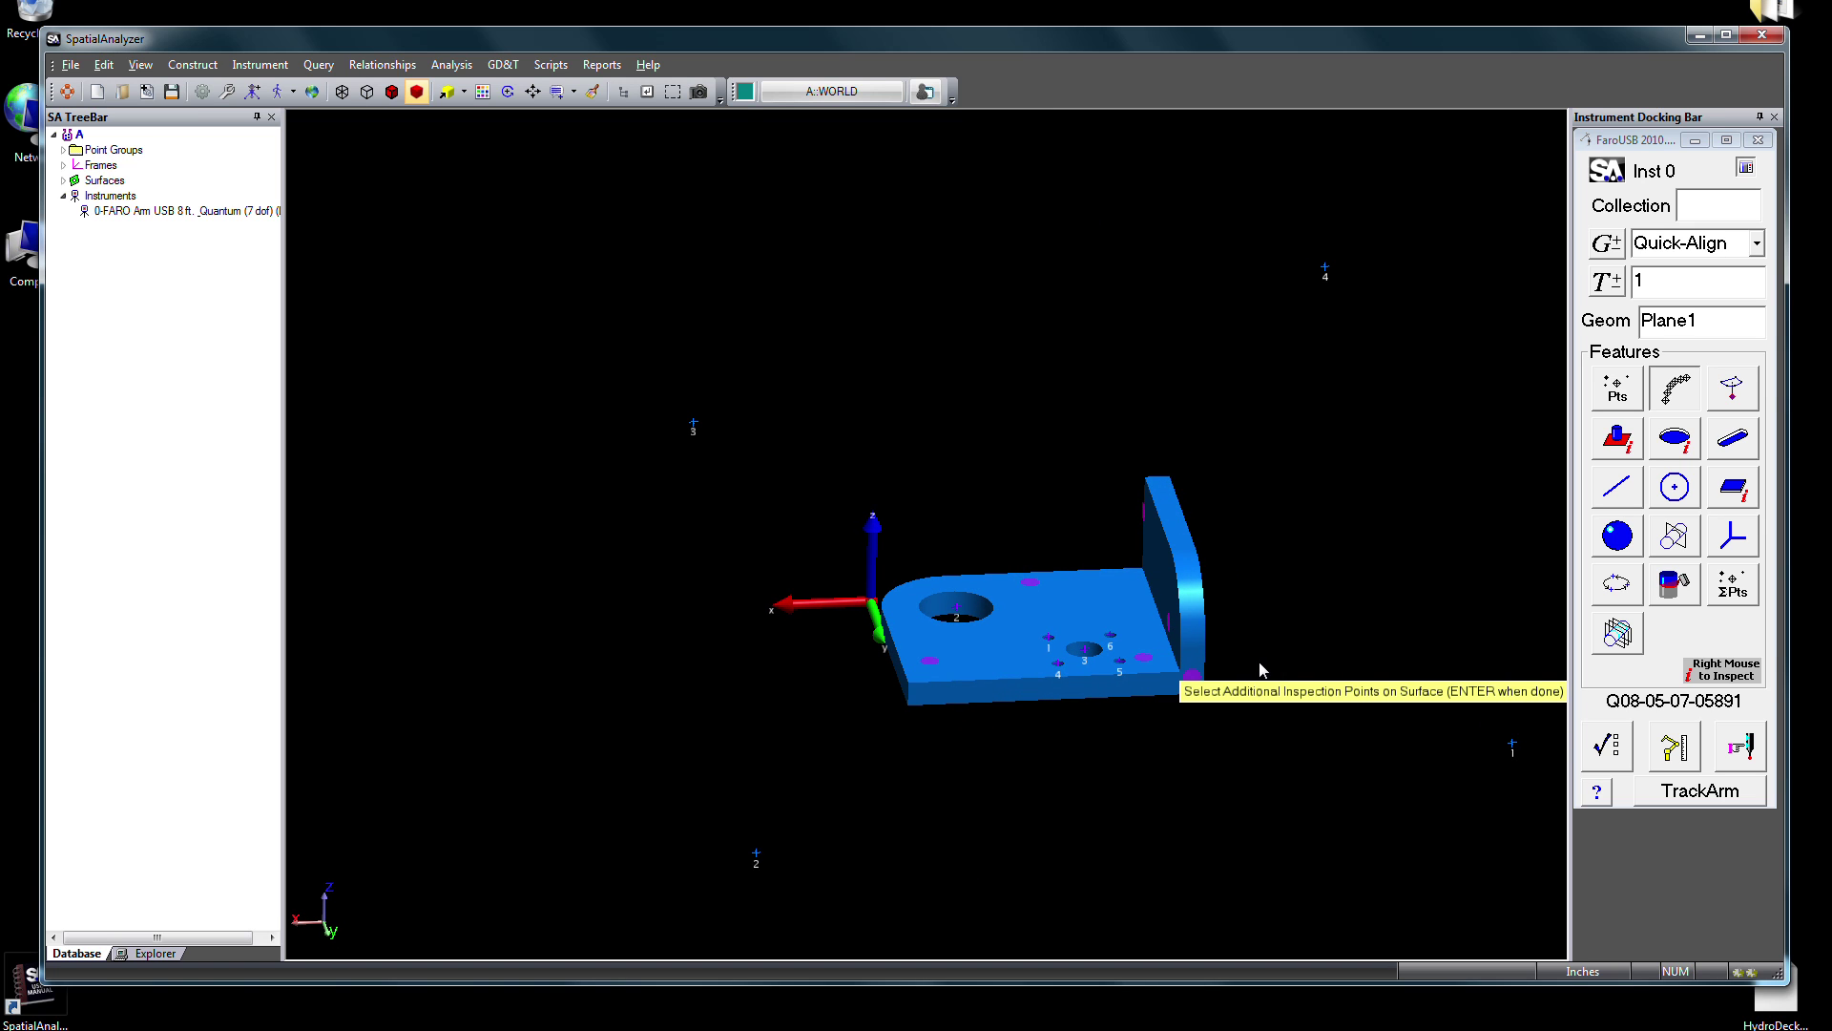
key(Return)
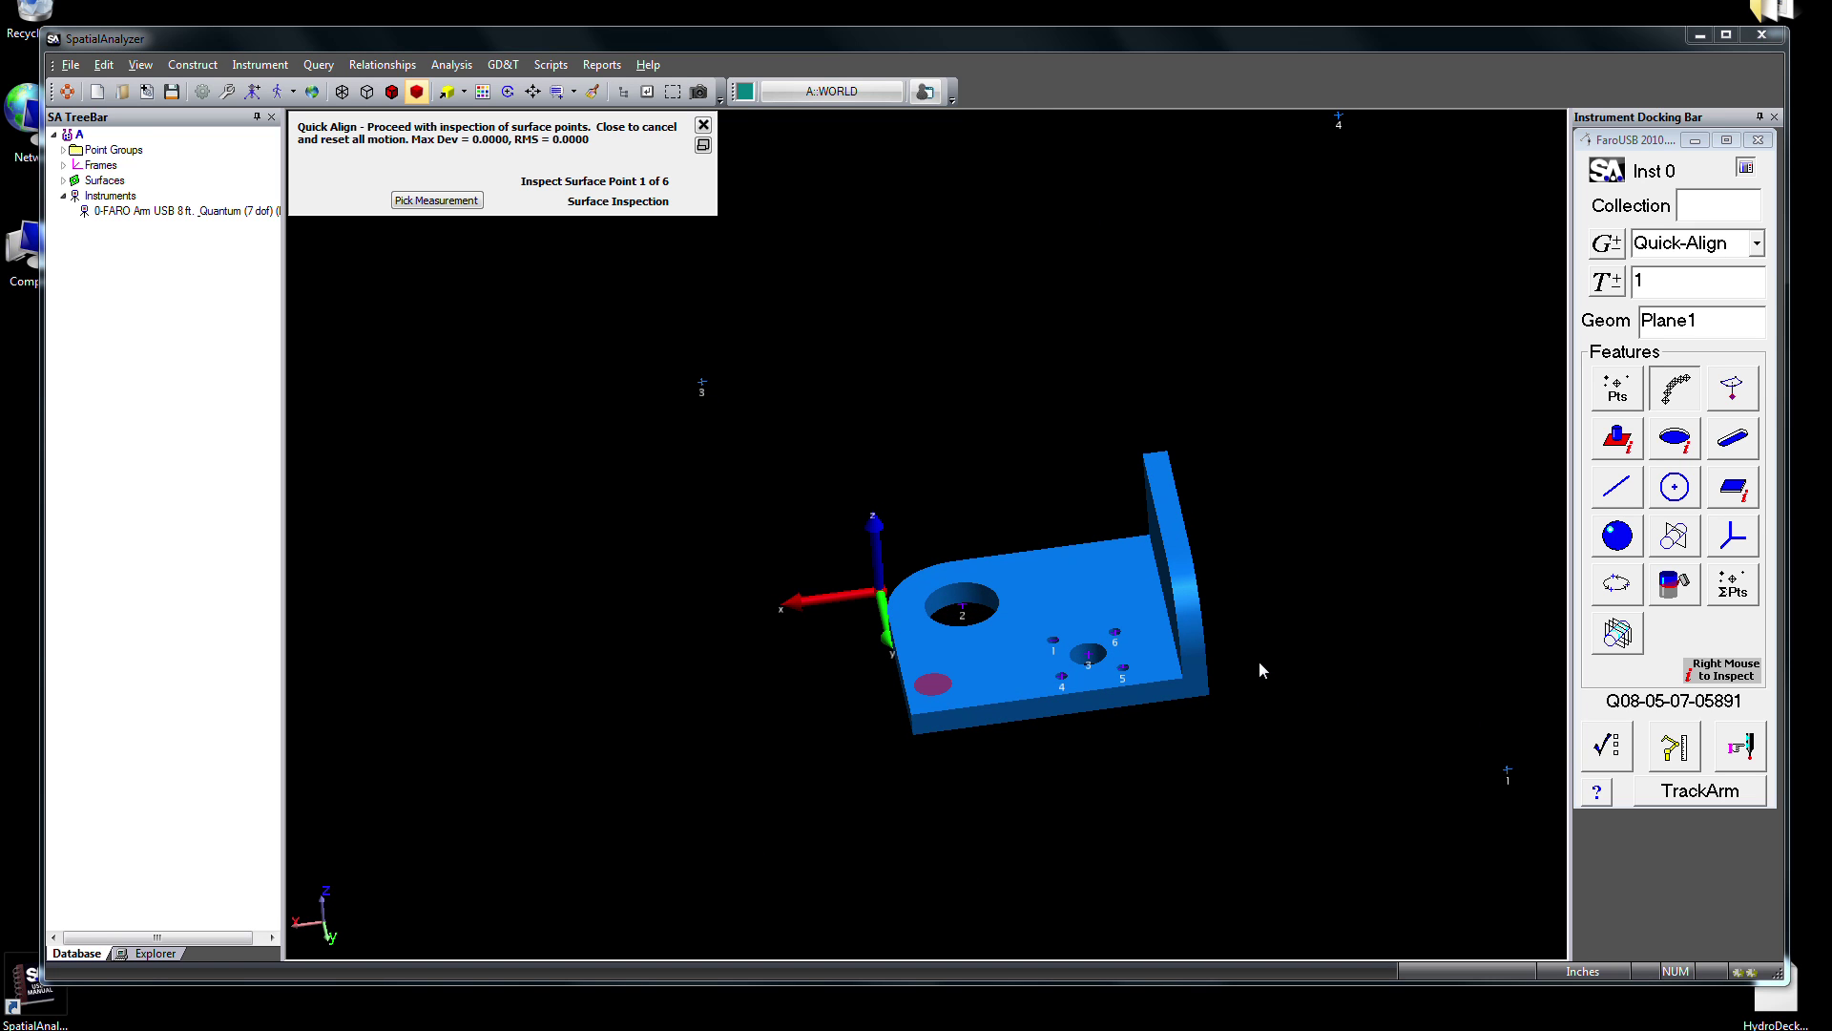
click(1630, 380)
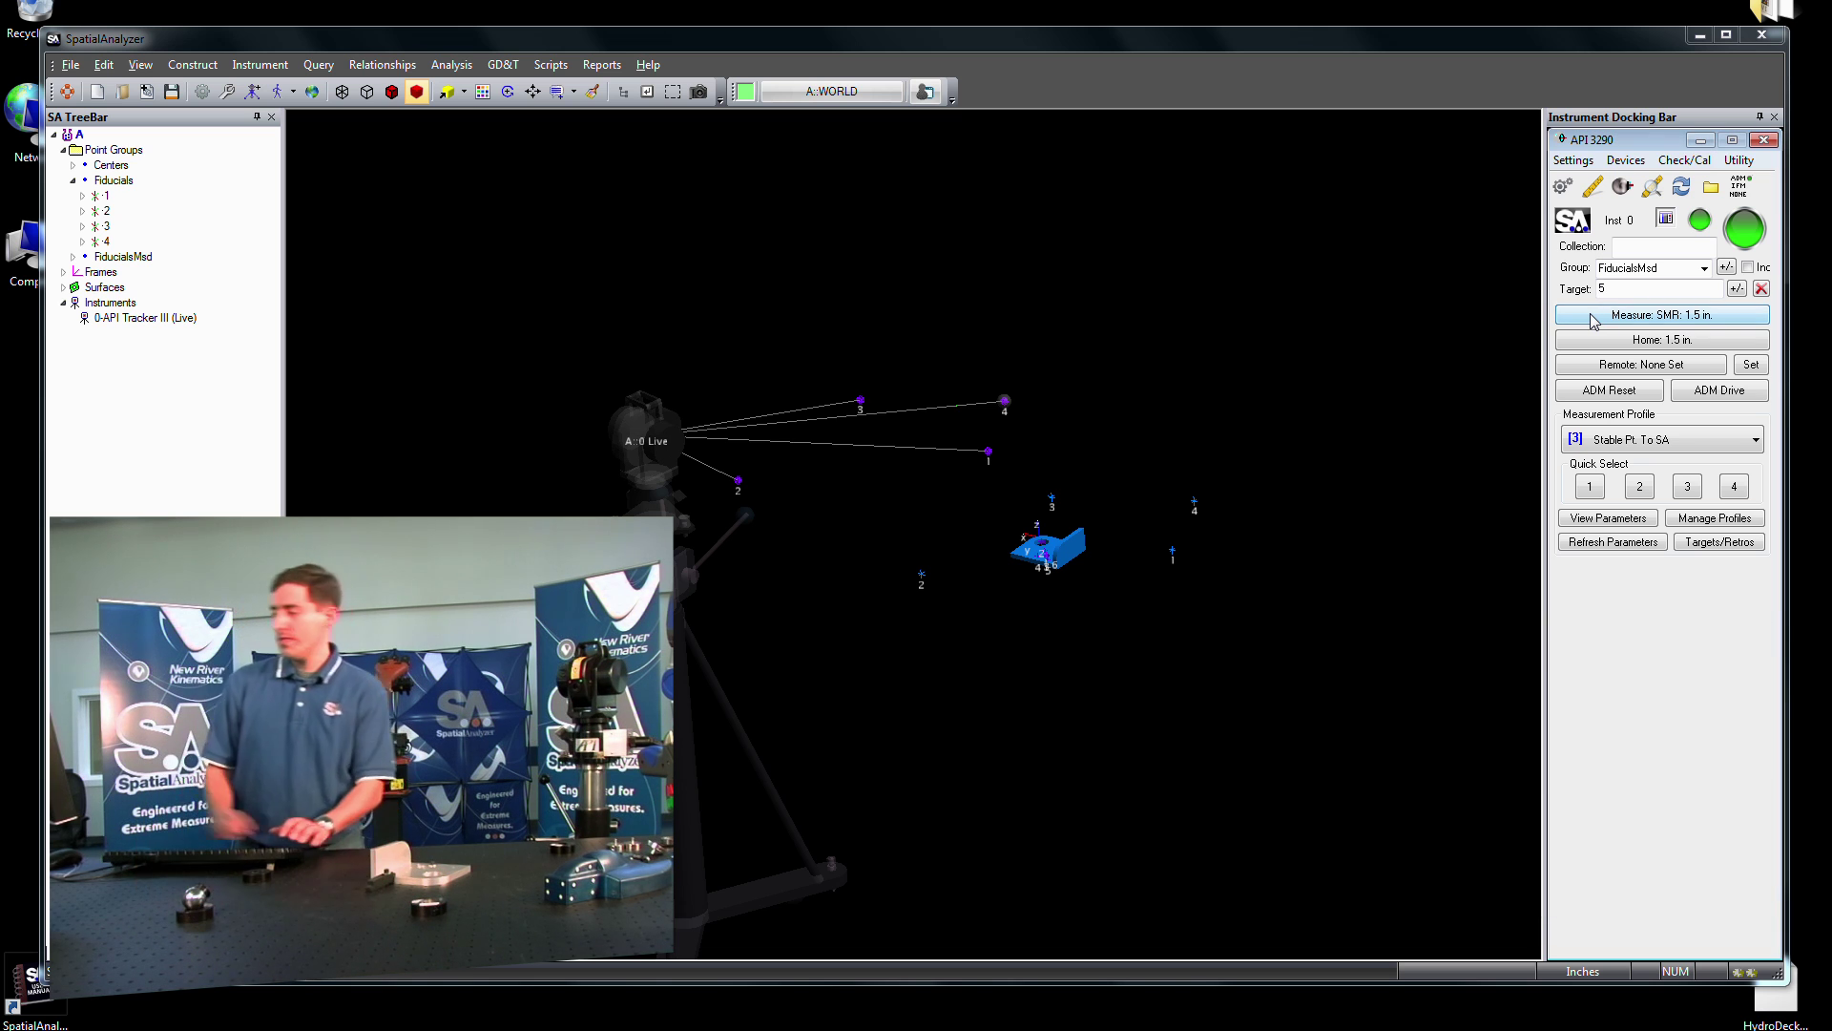
- Locate the API tracker by best-fit to the measured fiducial group and recompute
right_click(163, 320)
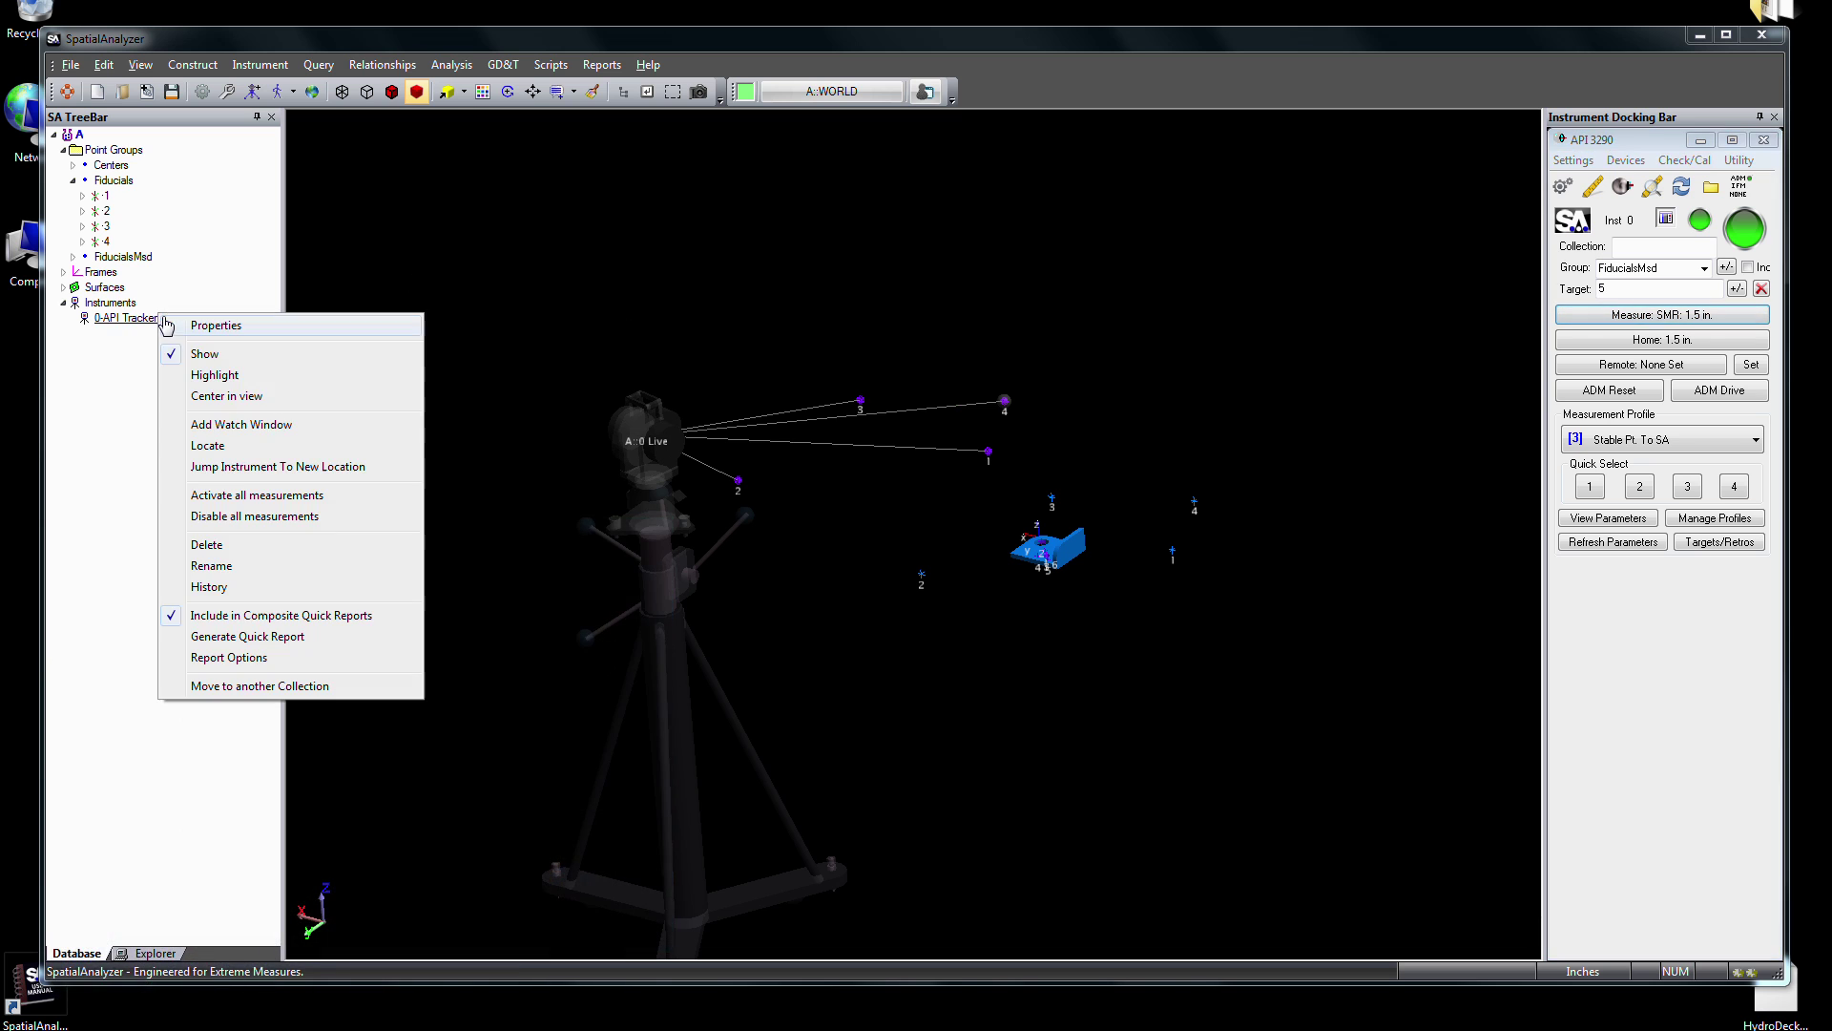
click(229, 446)
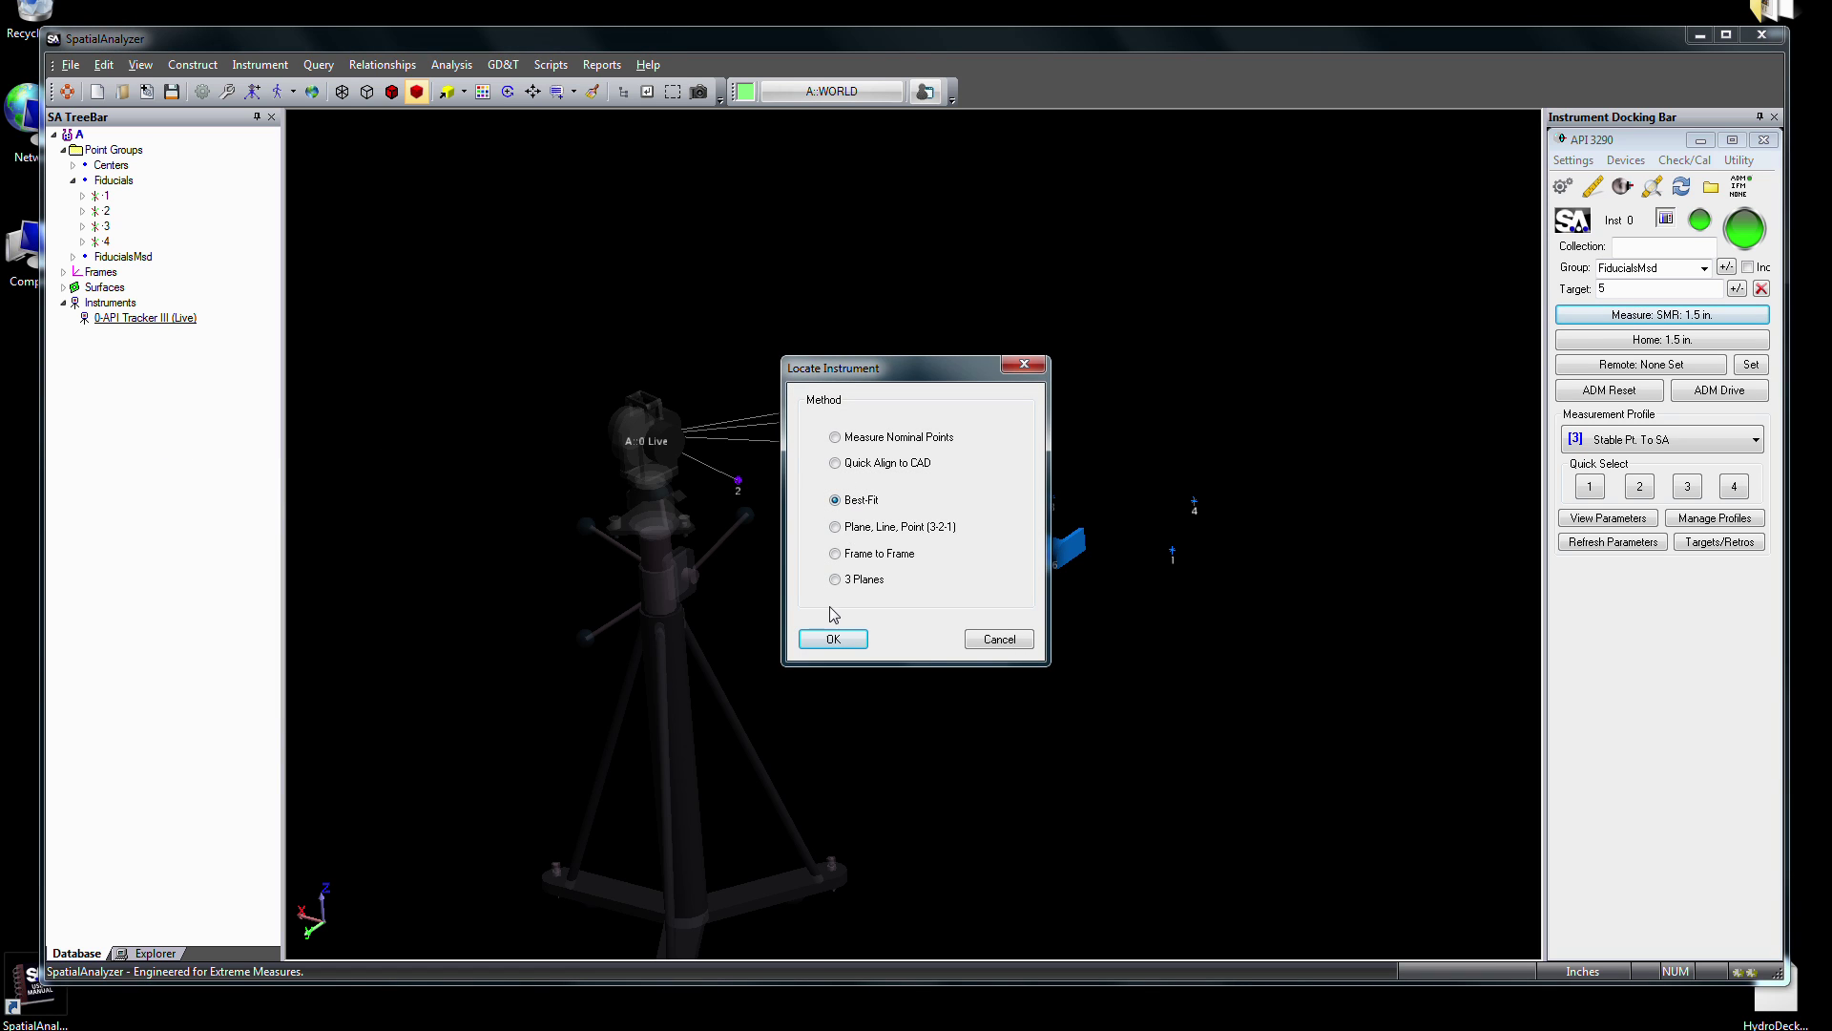
click(832, 640)
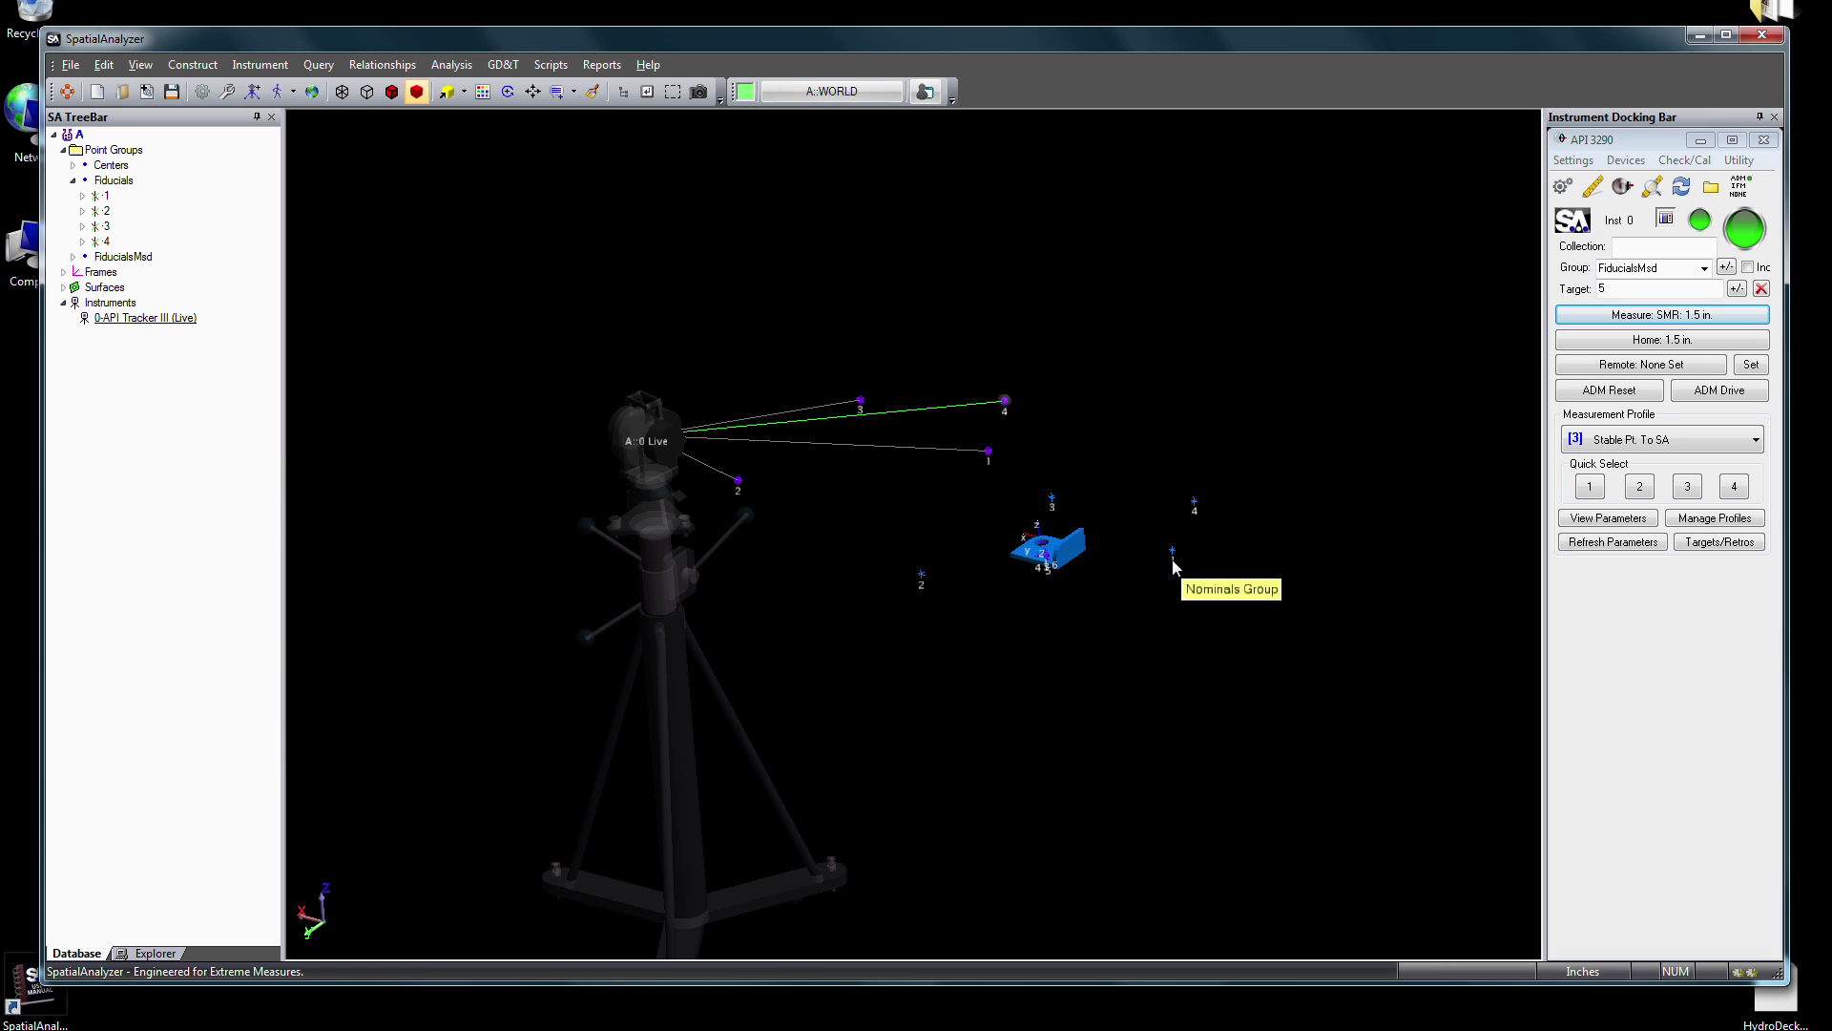
click(988, 455)
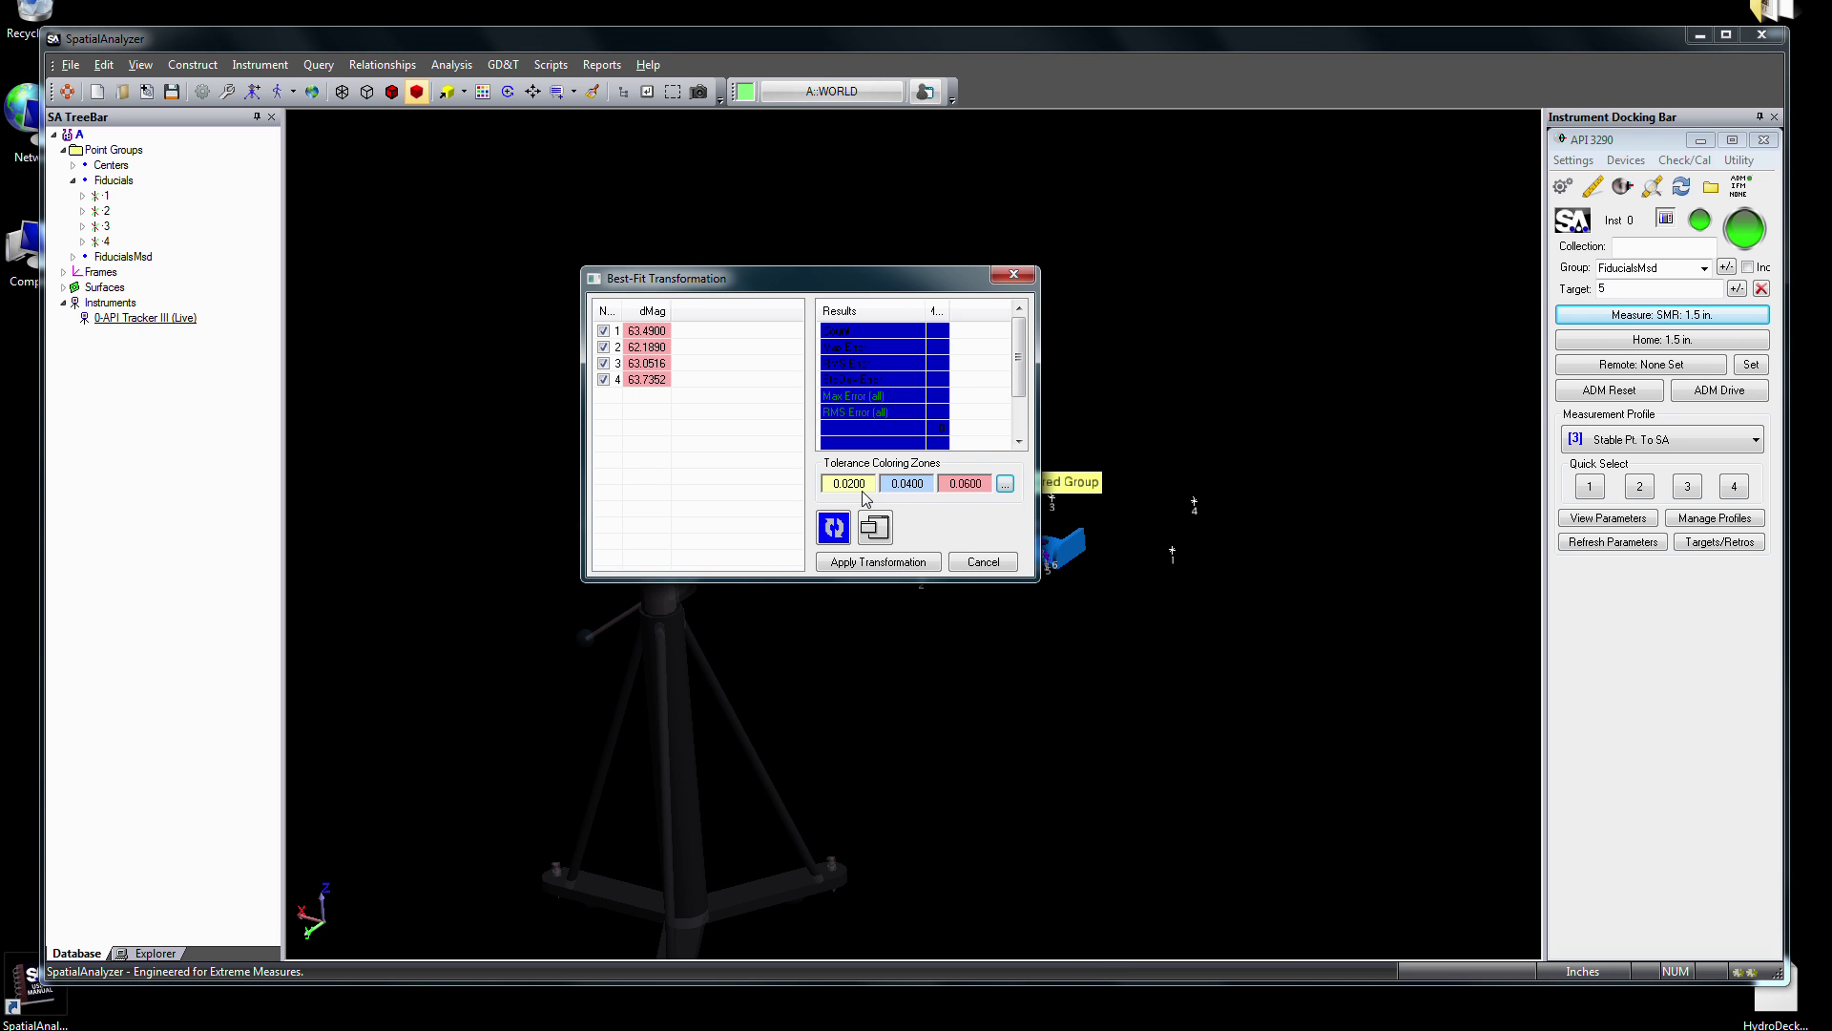
click(830, 527)
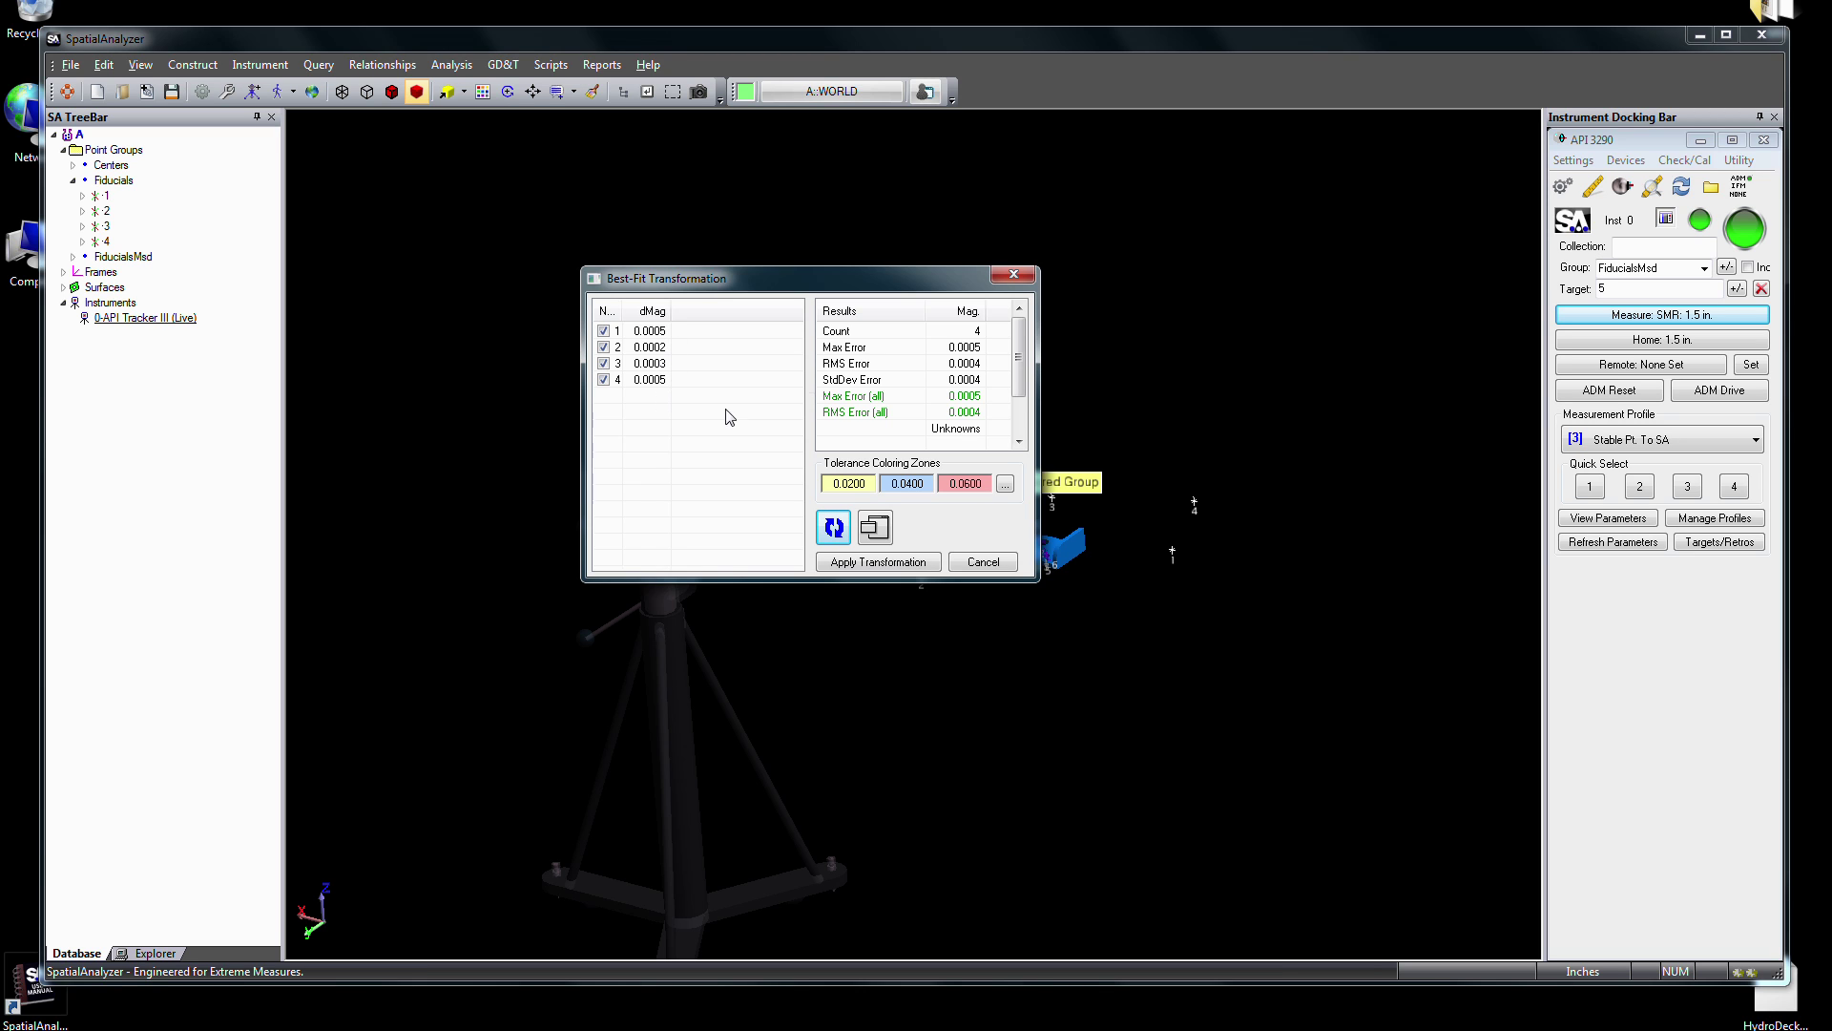
- Review the detailed best-fit results and apply the transformation to the bracket
click(876, 527)
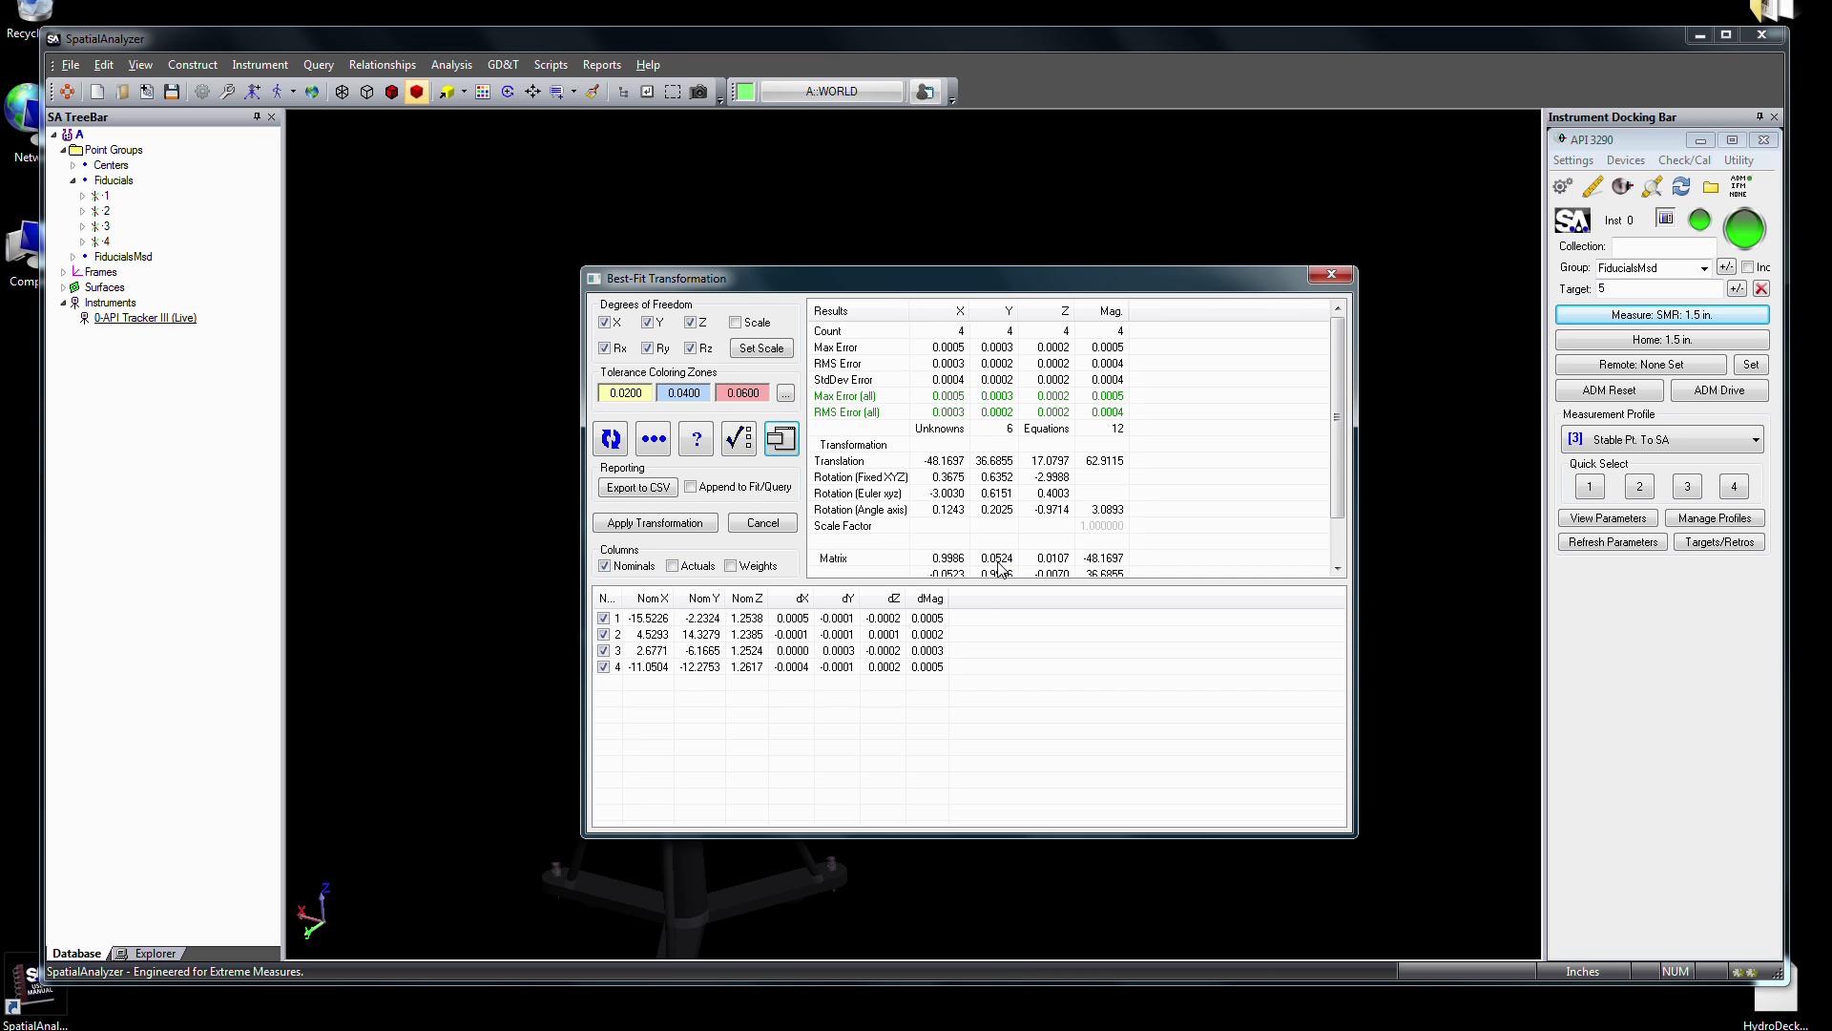
scroll(1334, 406, down, 1)
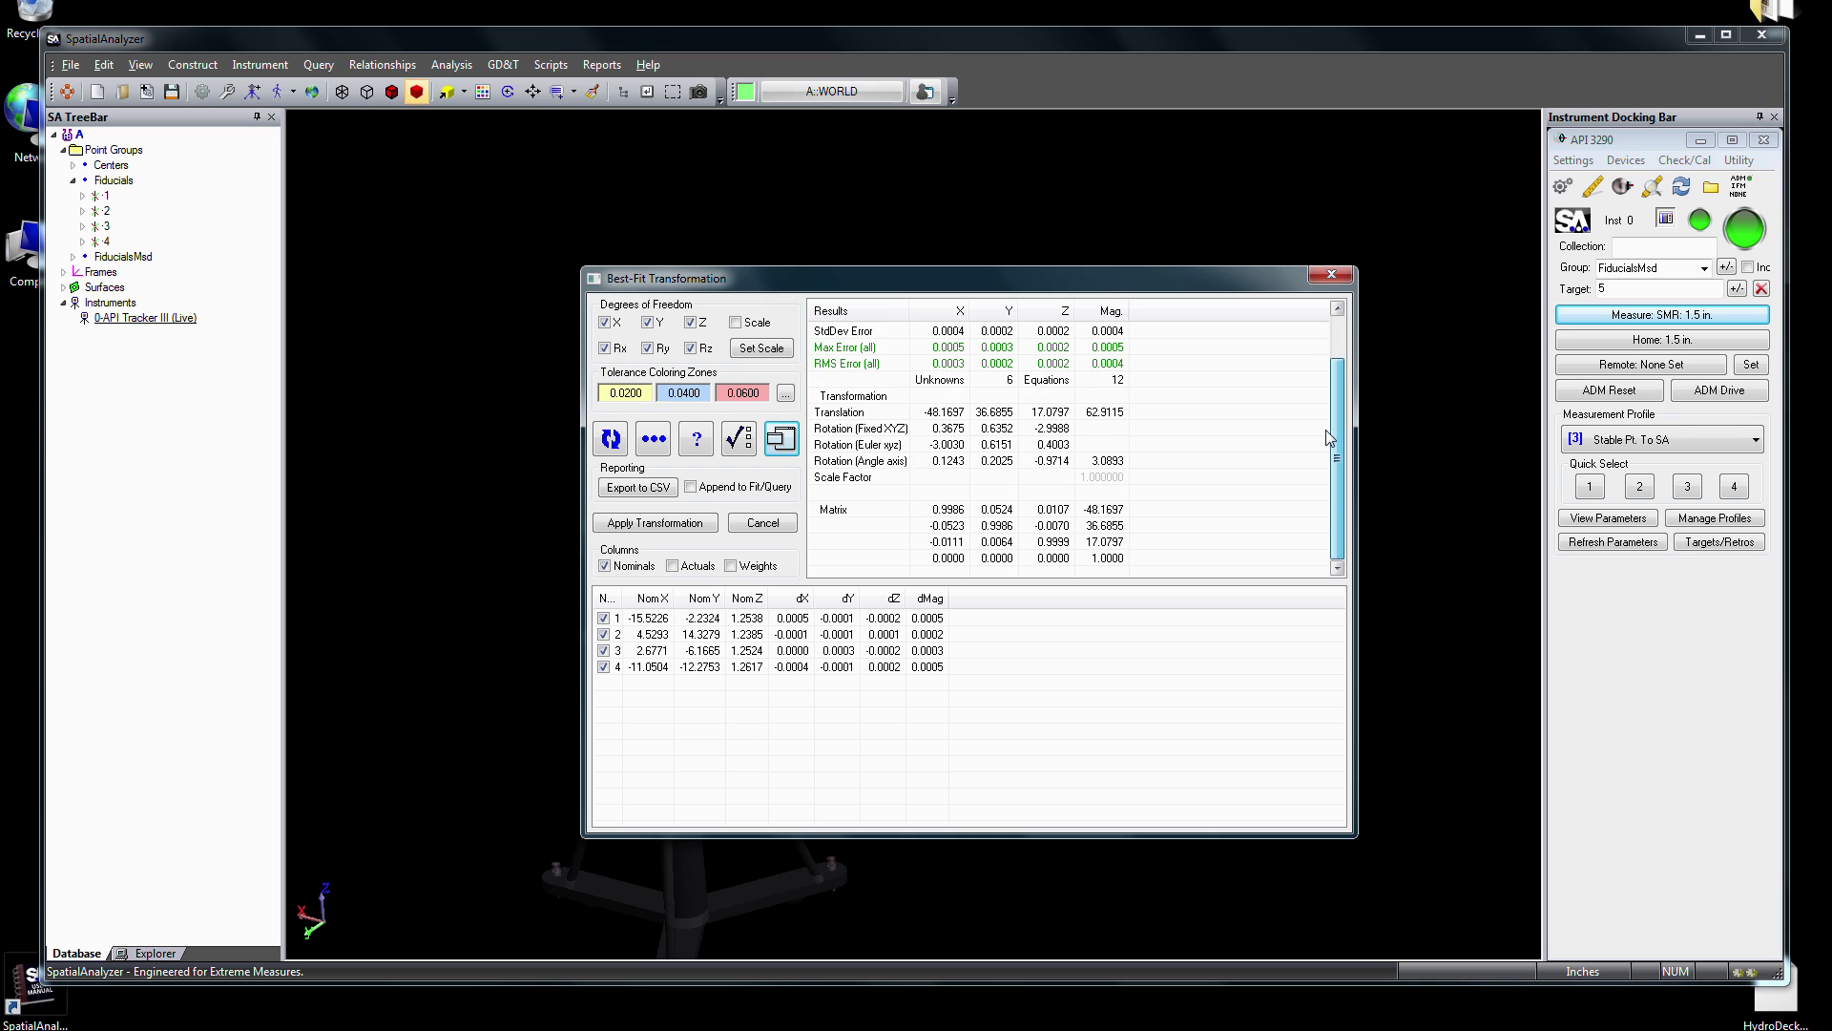
scroll(1322, 391, up, 1)
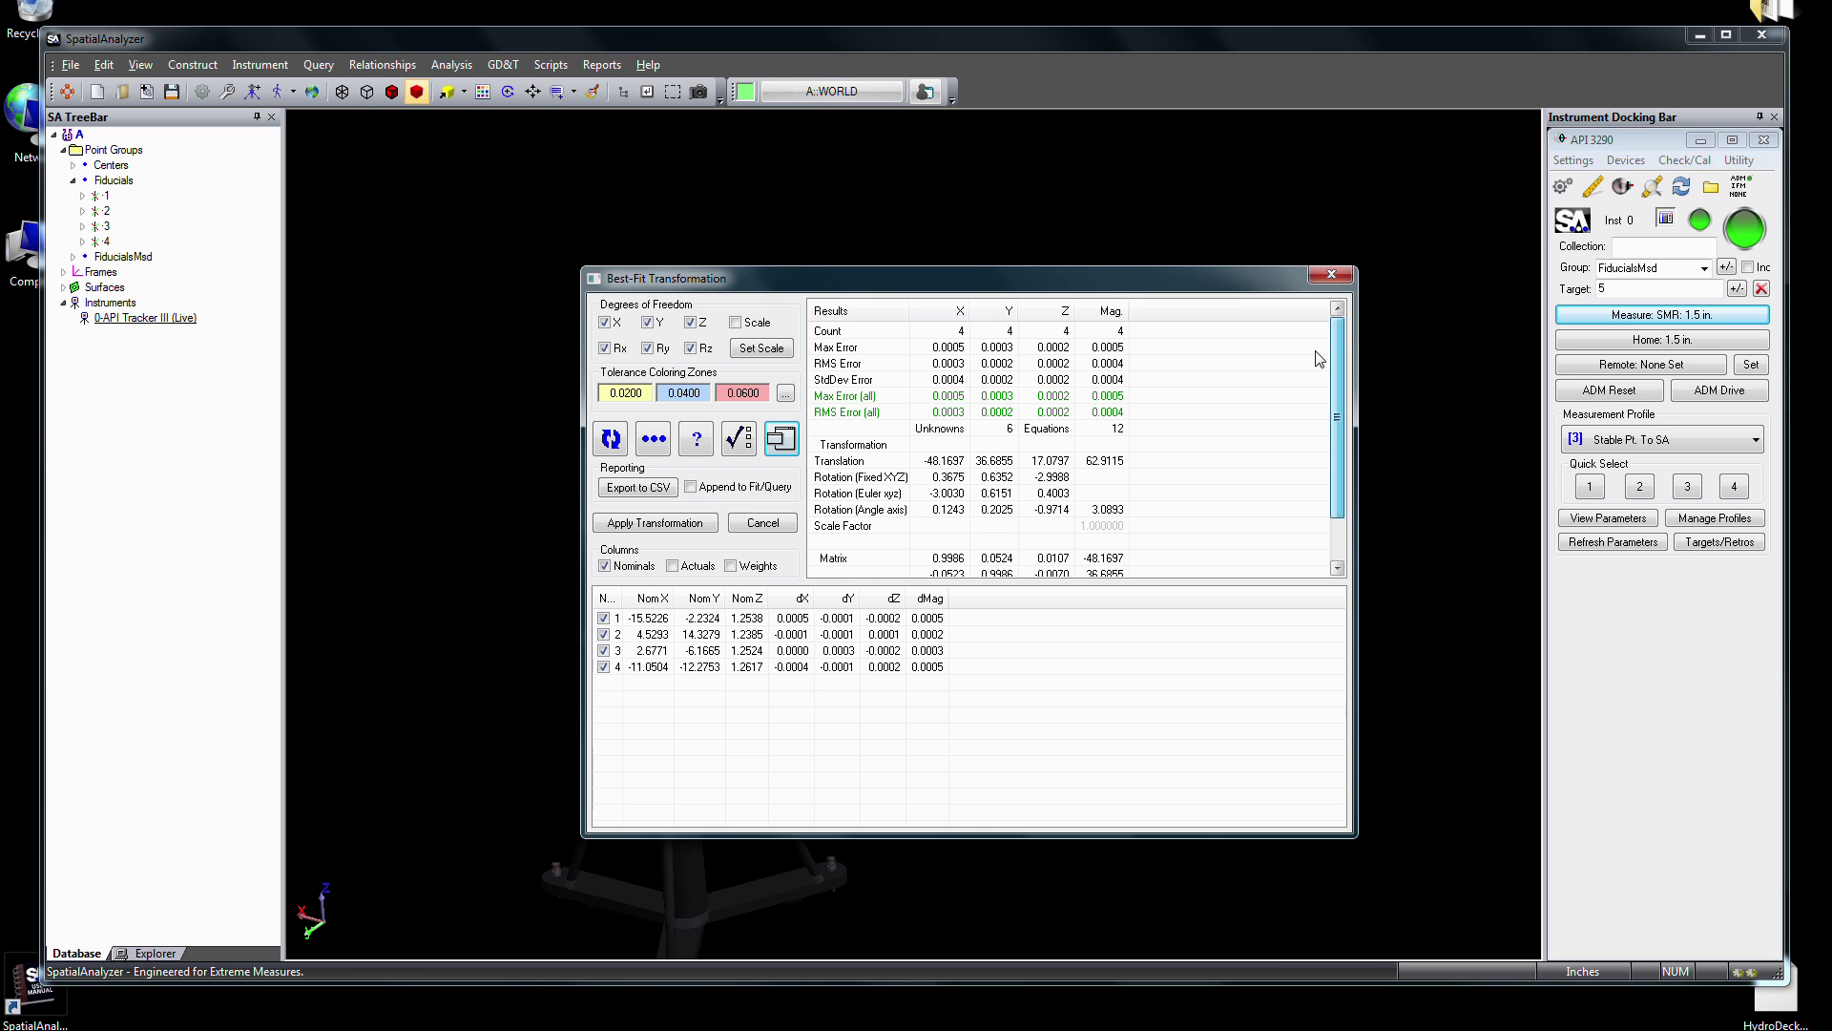
click(679, 523)
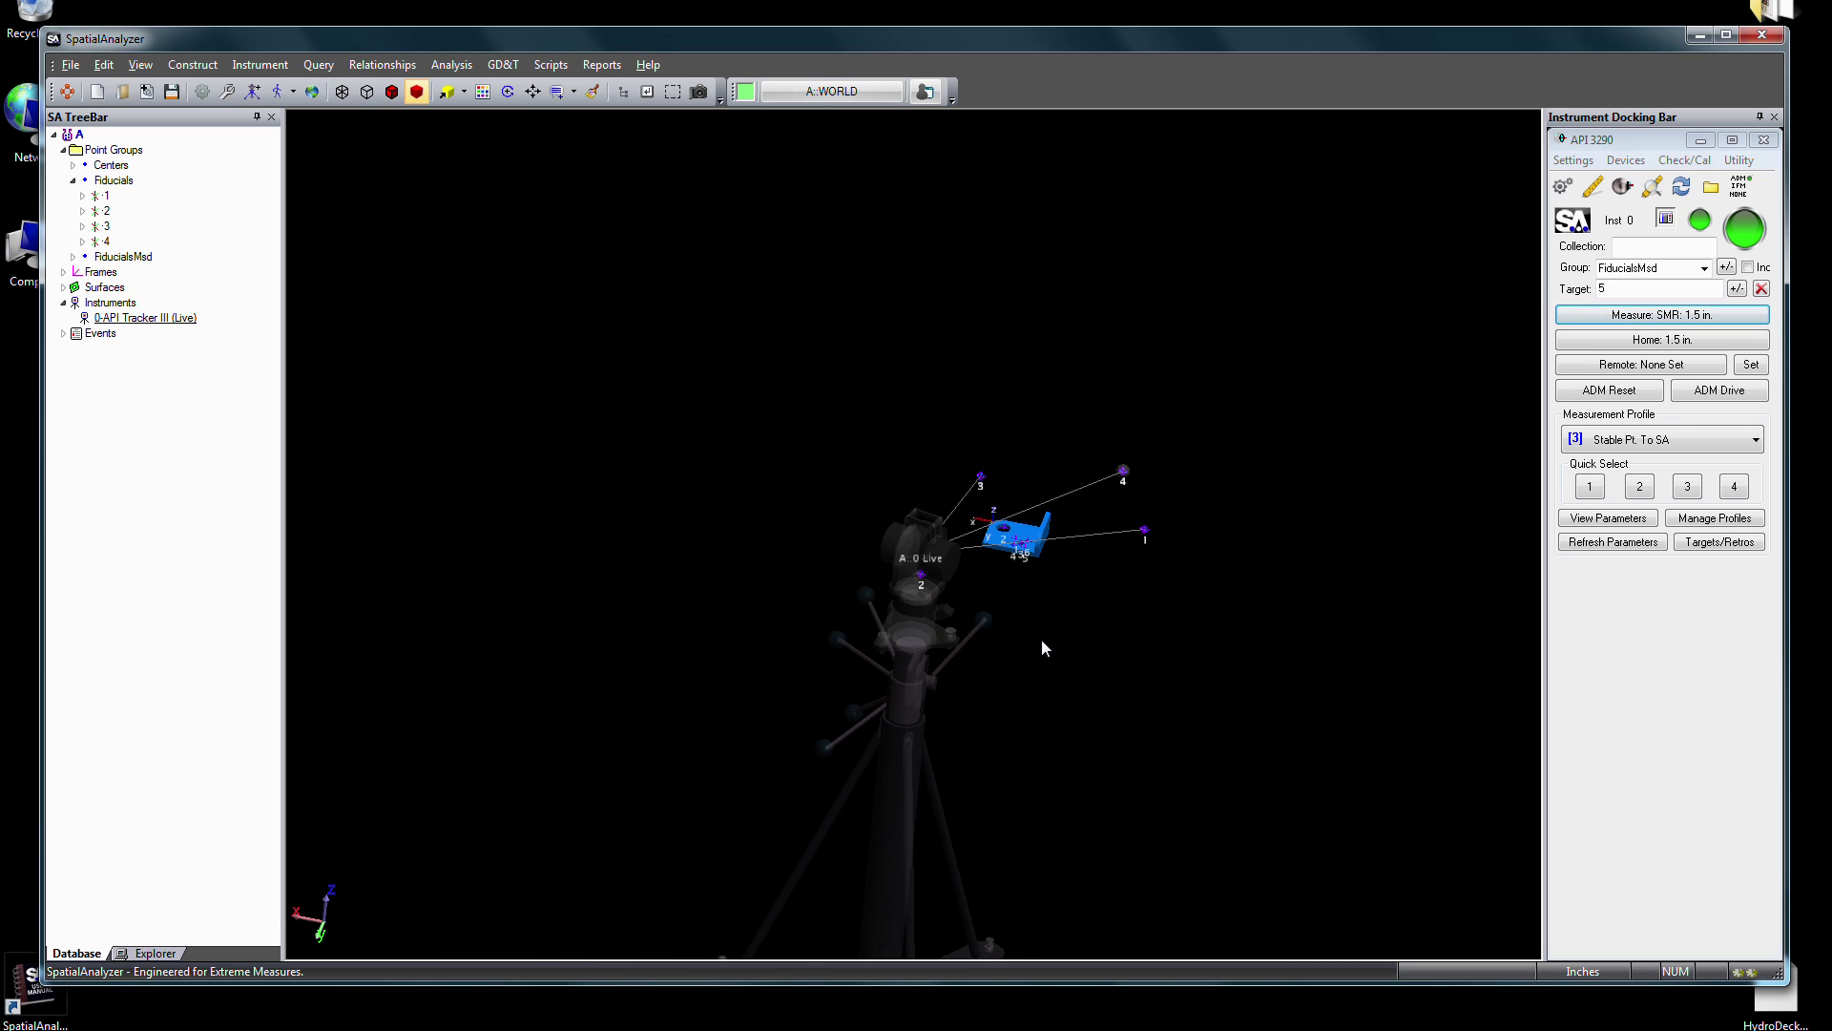
right_drag(1042, 641, 1104, 718)
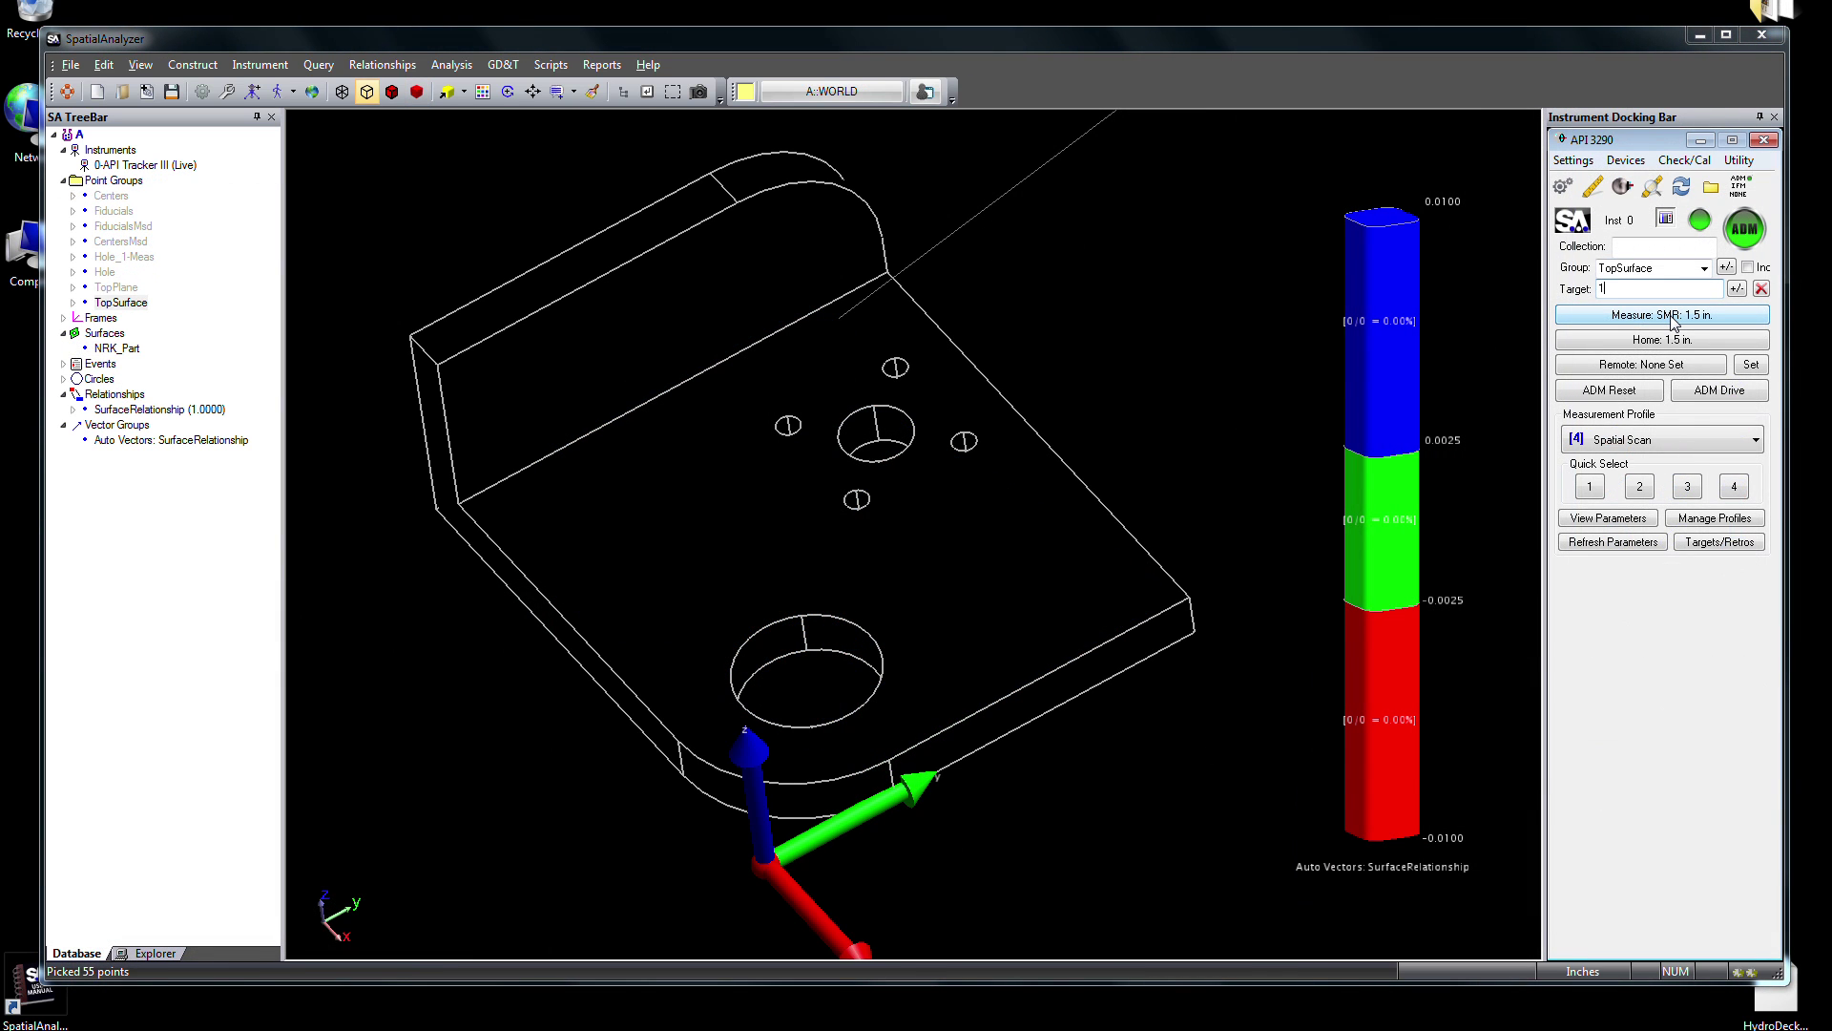
- Run a Spatial Scan profile measurement over the bracket's top surface
click(1672, 315)
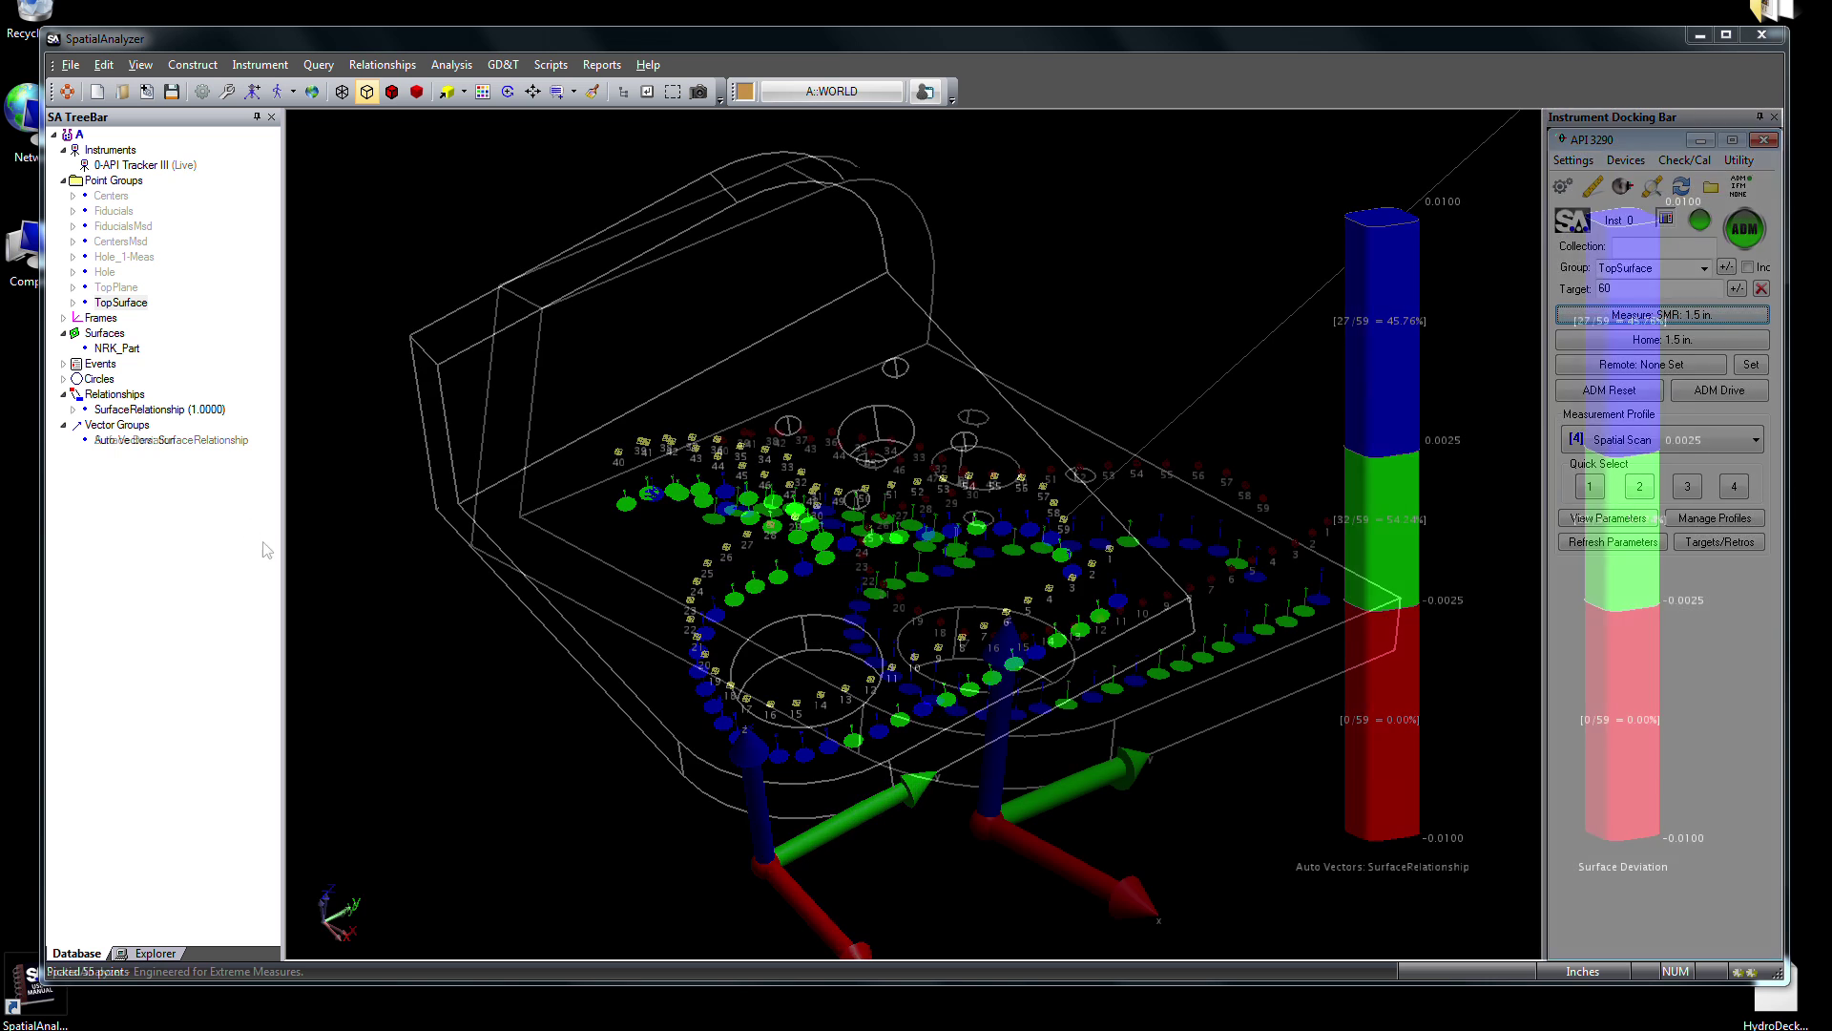
- Set and accept the Report Options for the Surface Deviation vector group
right_click(157, 440)
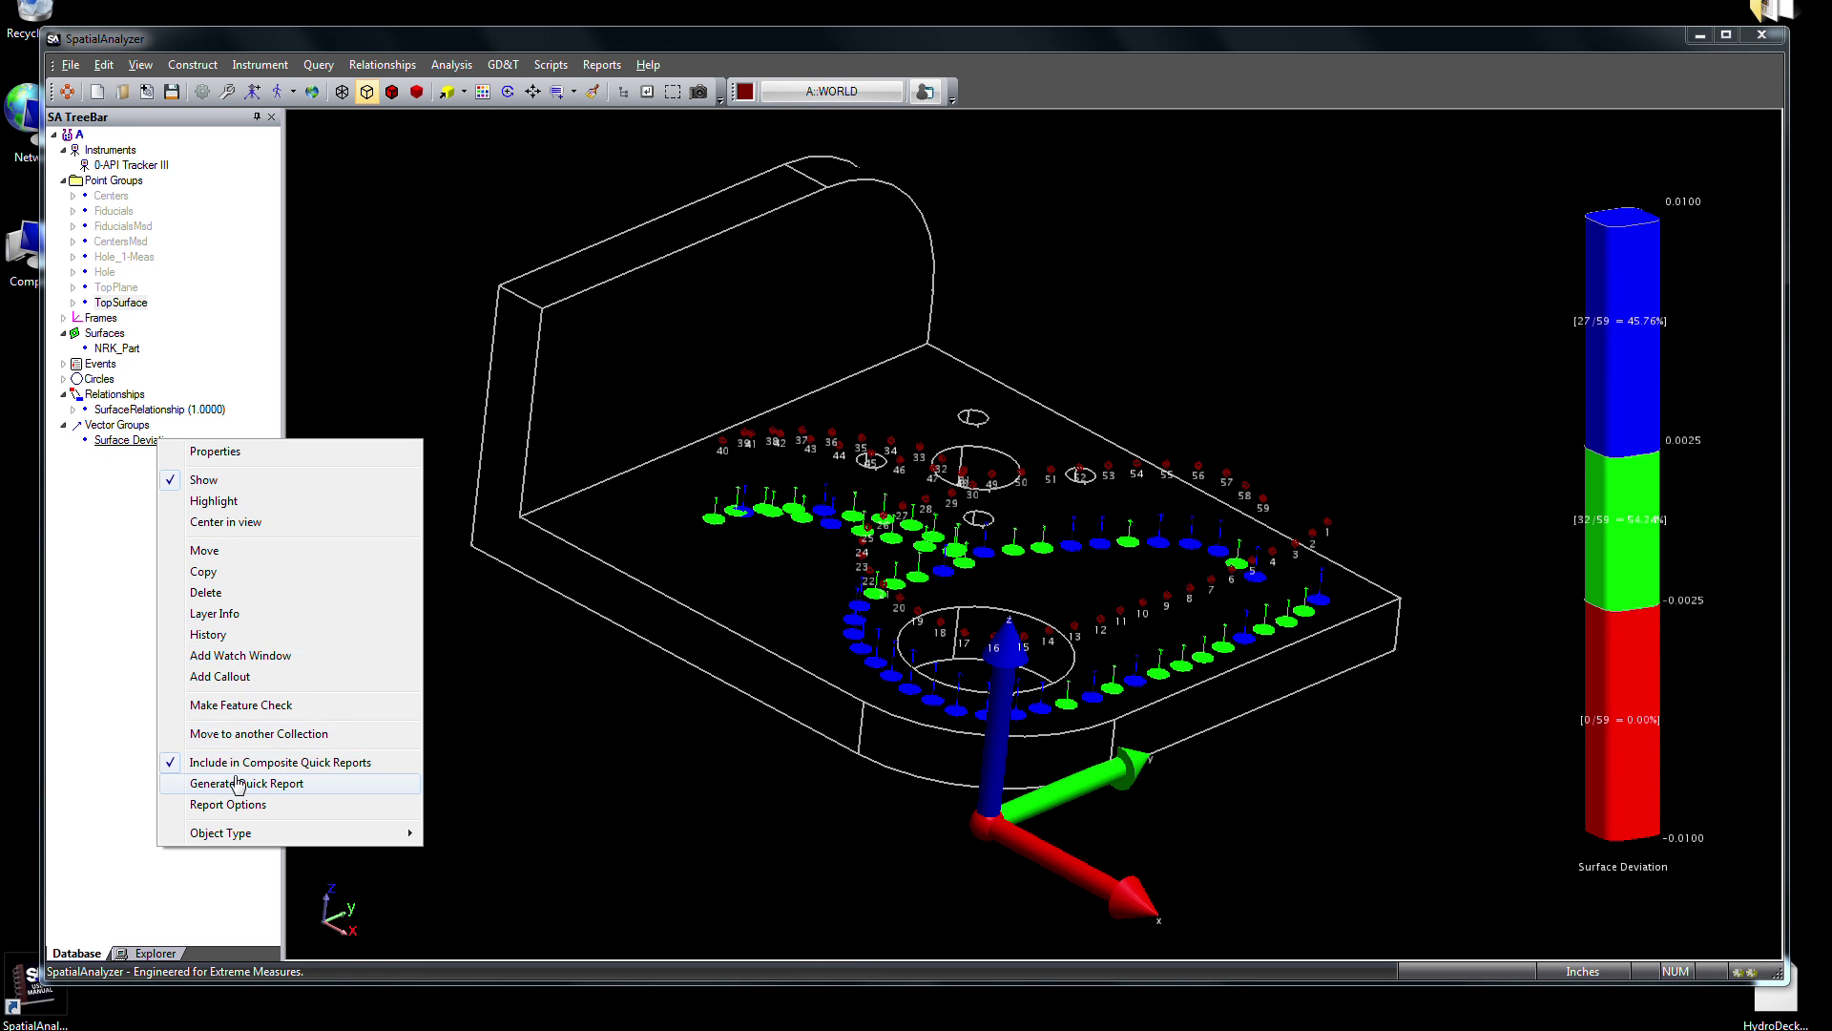
click(228, 804)
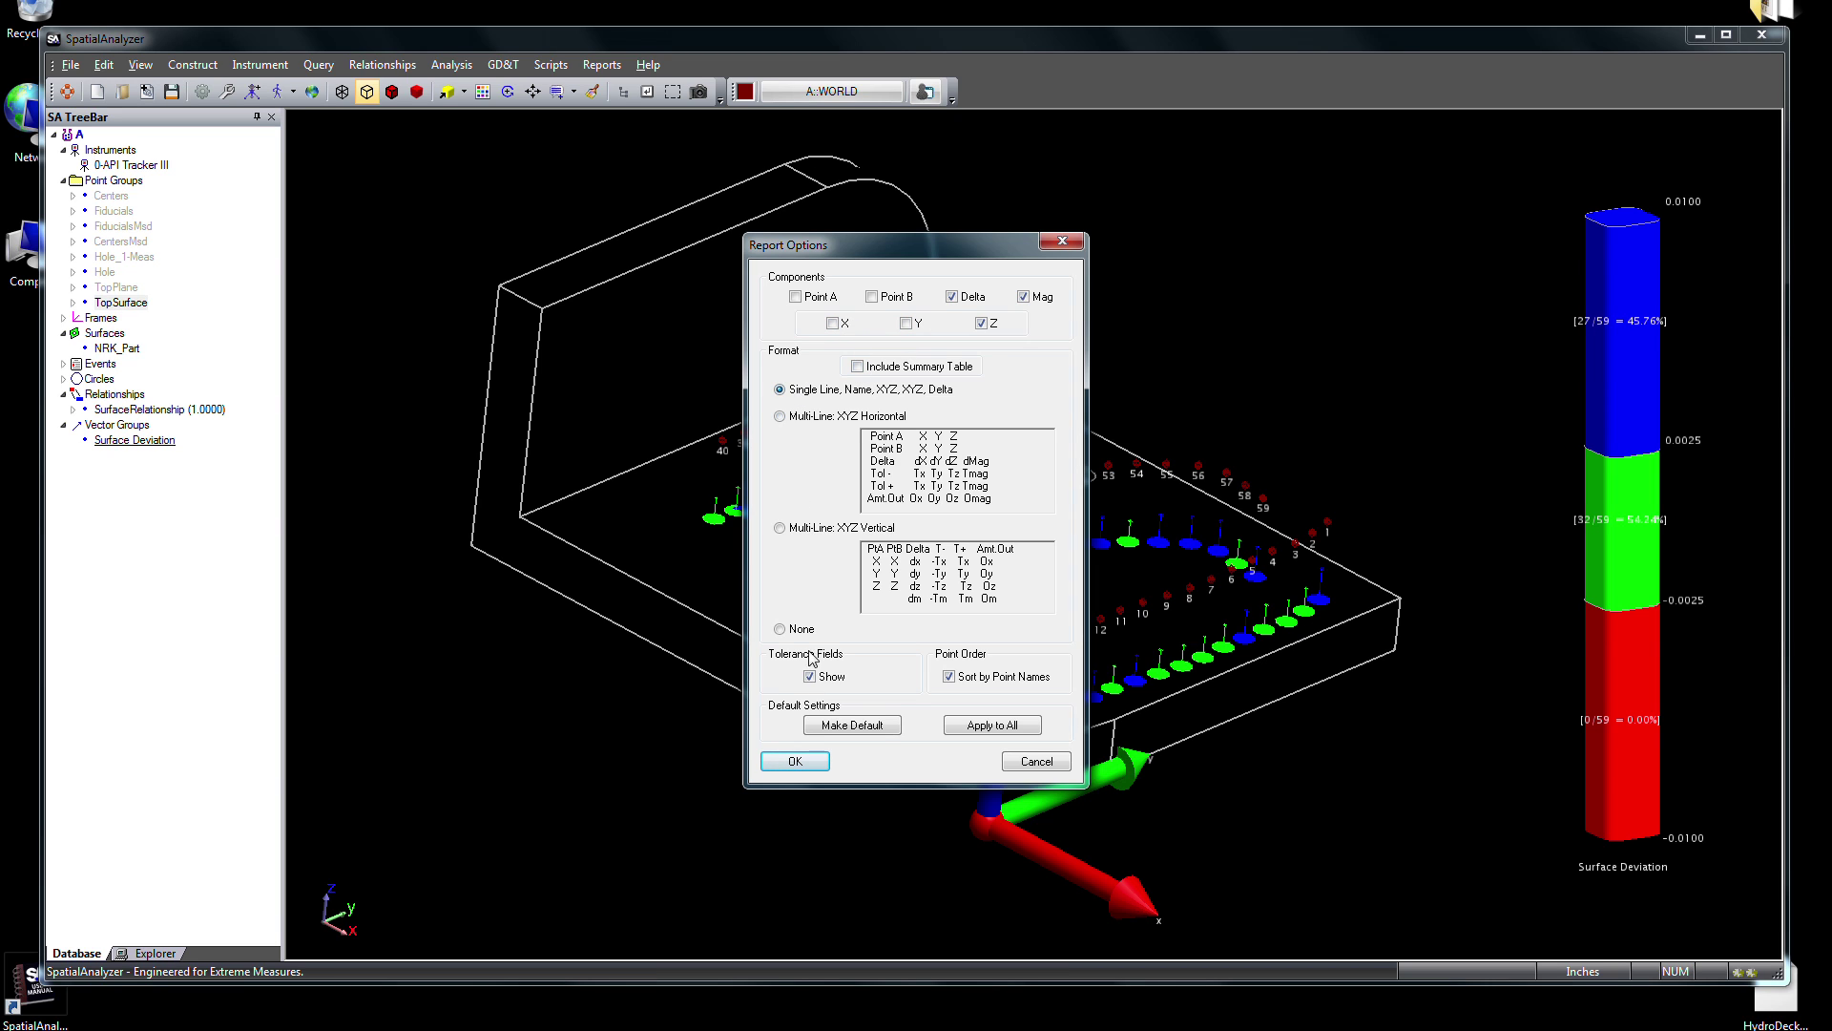
click(795, 761)
- Generate a Surface Deviation quick report with dZ and magnitude deviations
right_click(107, 439)
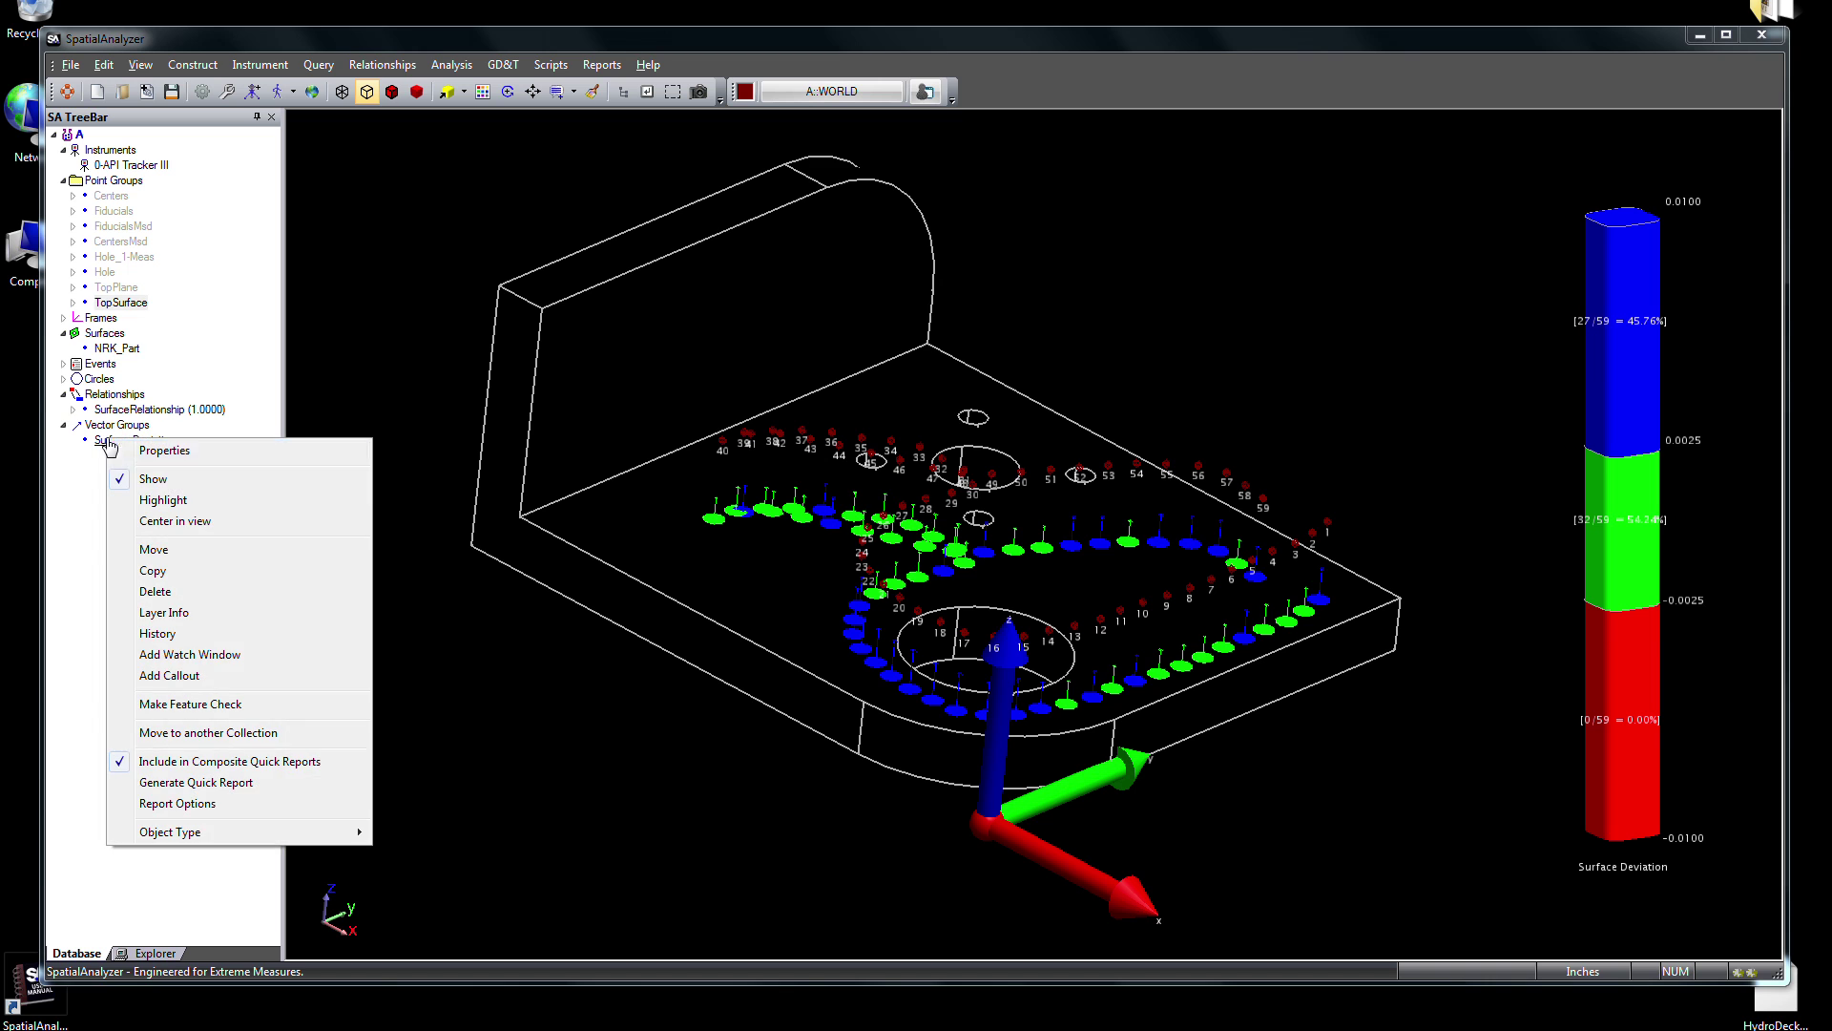
click(177, 783)
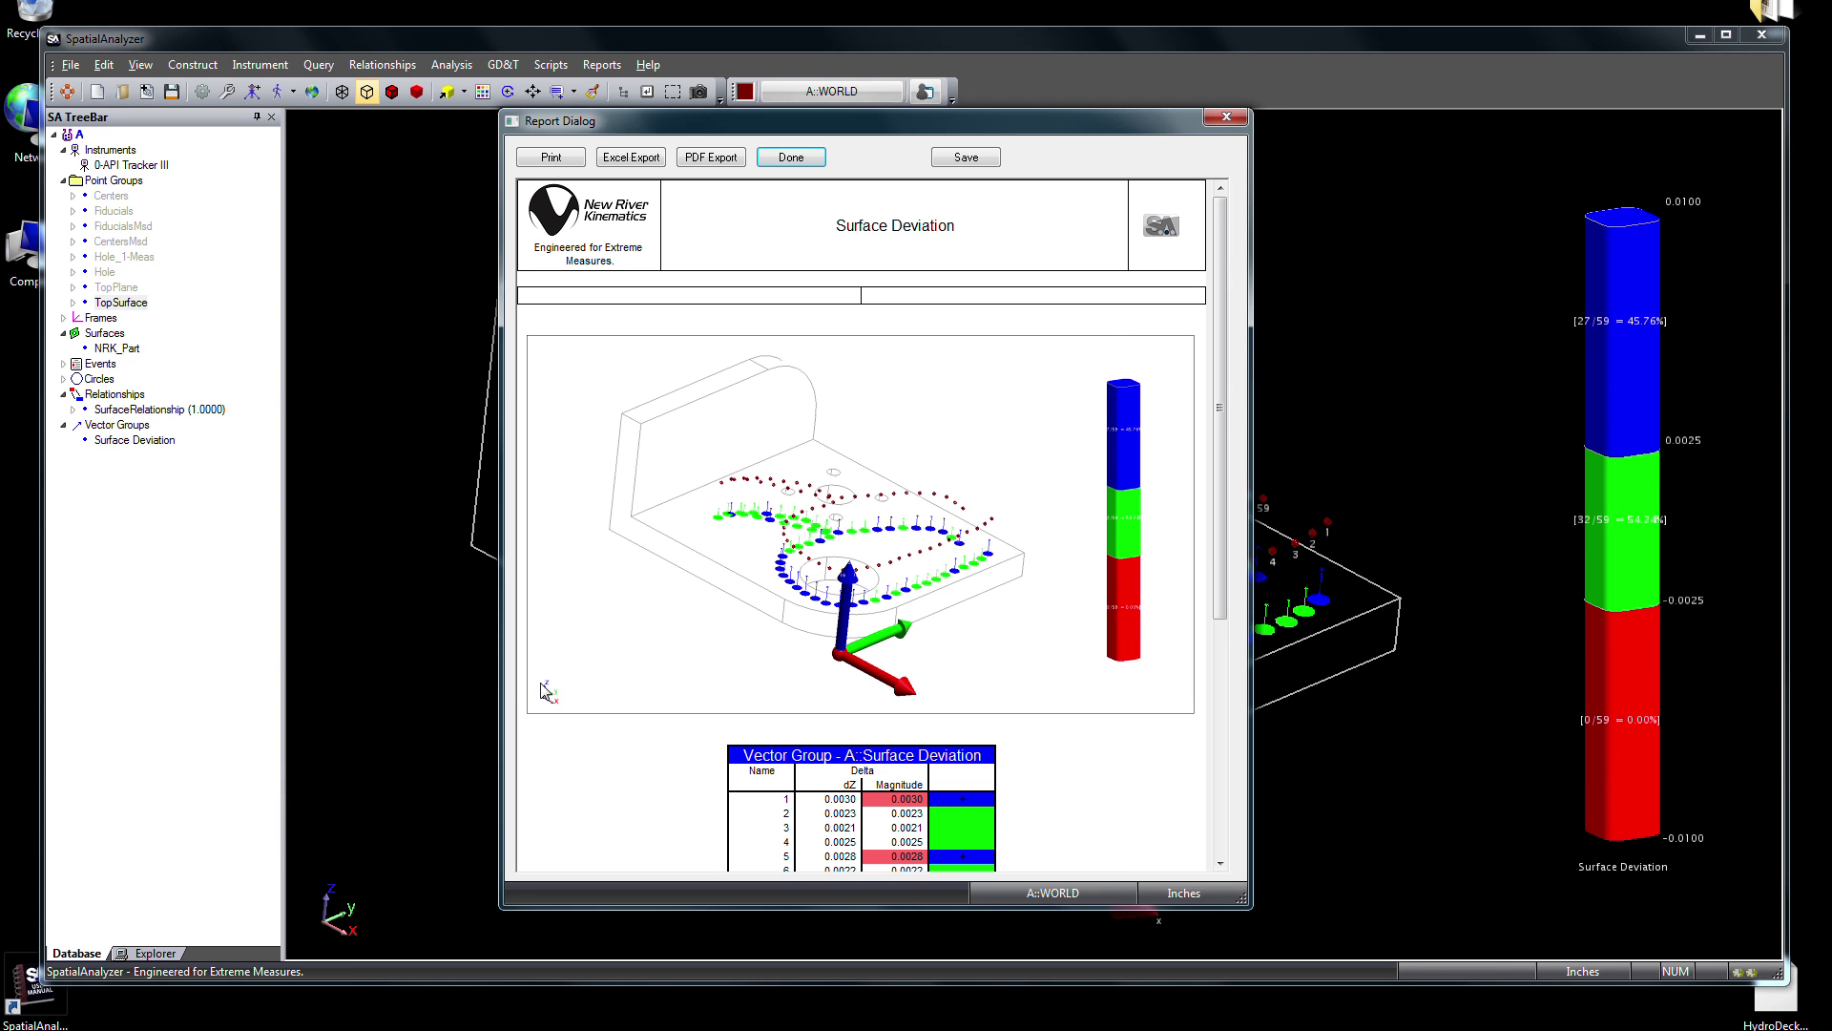
mouse_move(1217, 266)
mouse_down()
mouse_move(1236, 524)
mouse_move(1207, 233)
mouse_up()
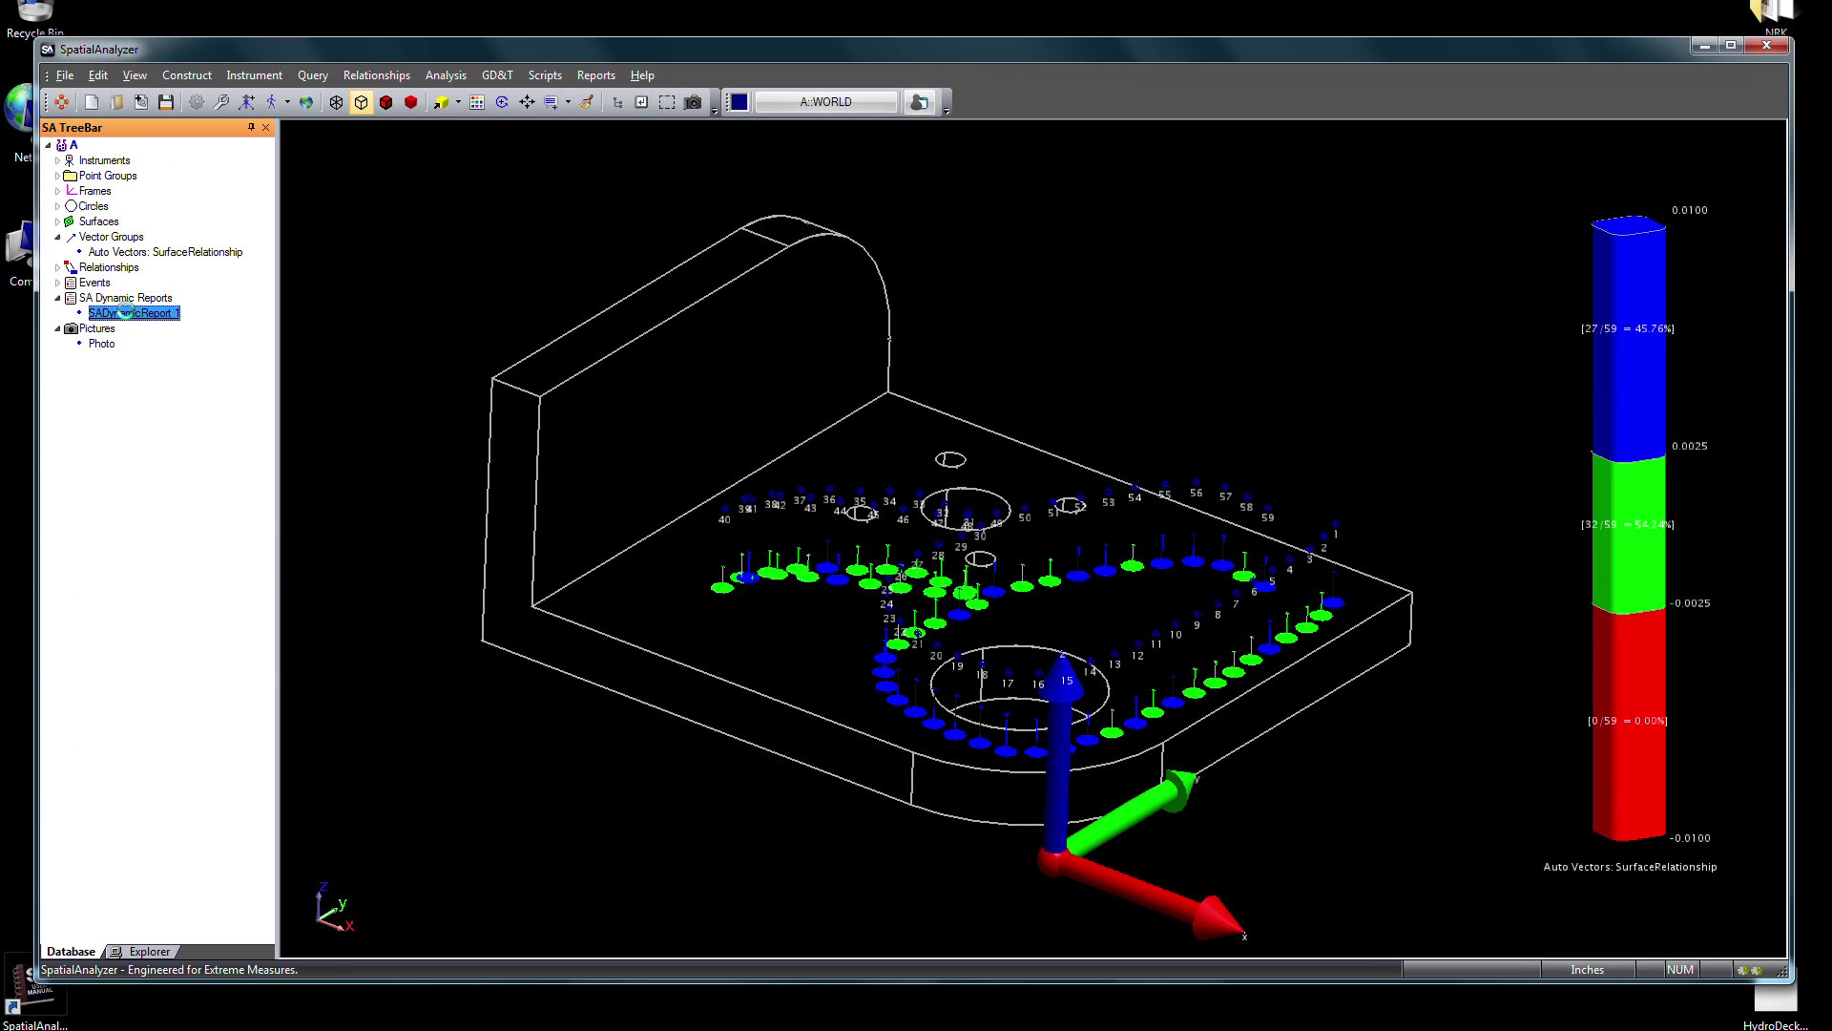
- Open SADynamicReport 1 and resize its photo so the colour scale fits
double_click(134, 313)
click(102, 344)
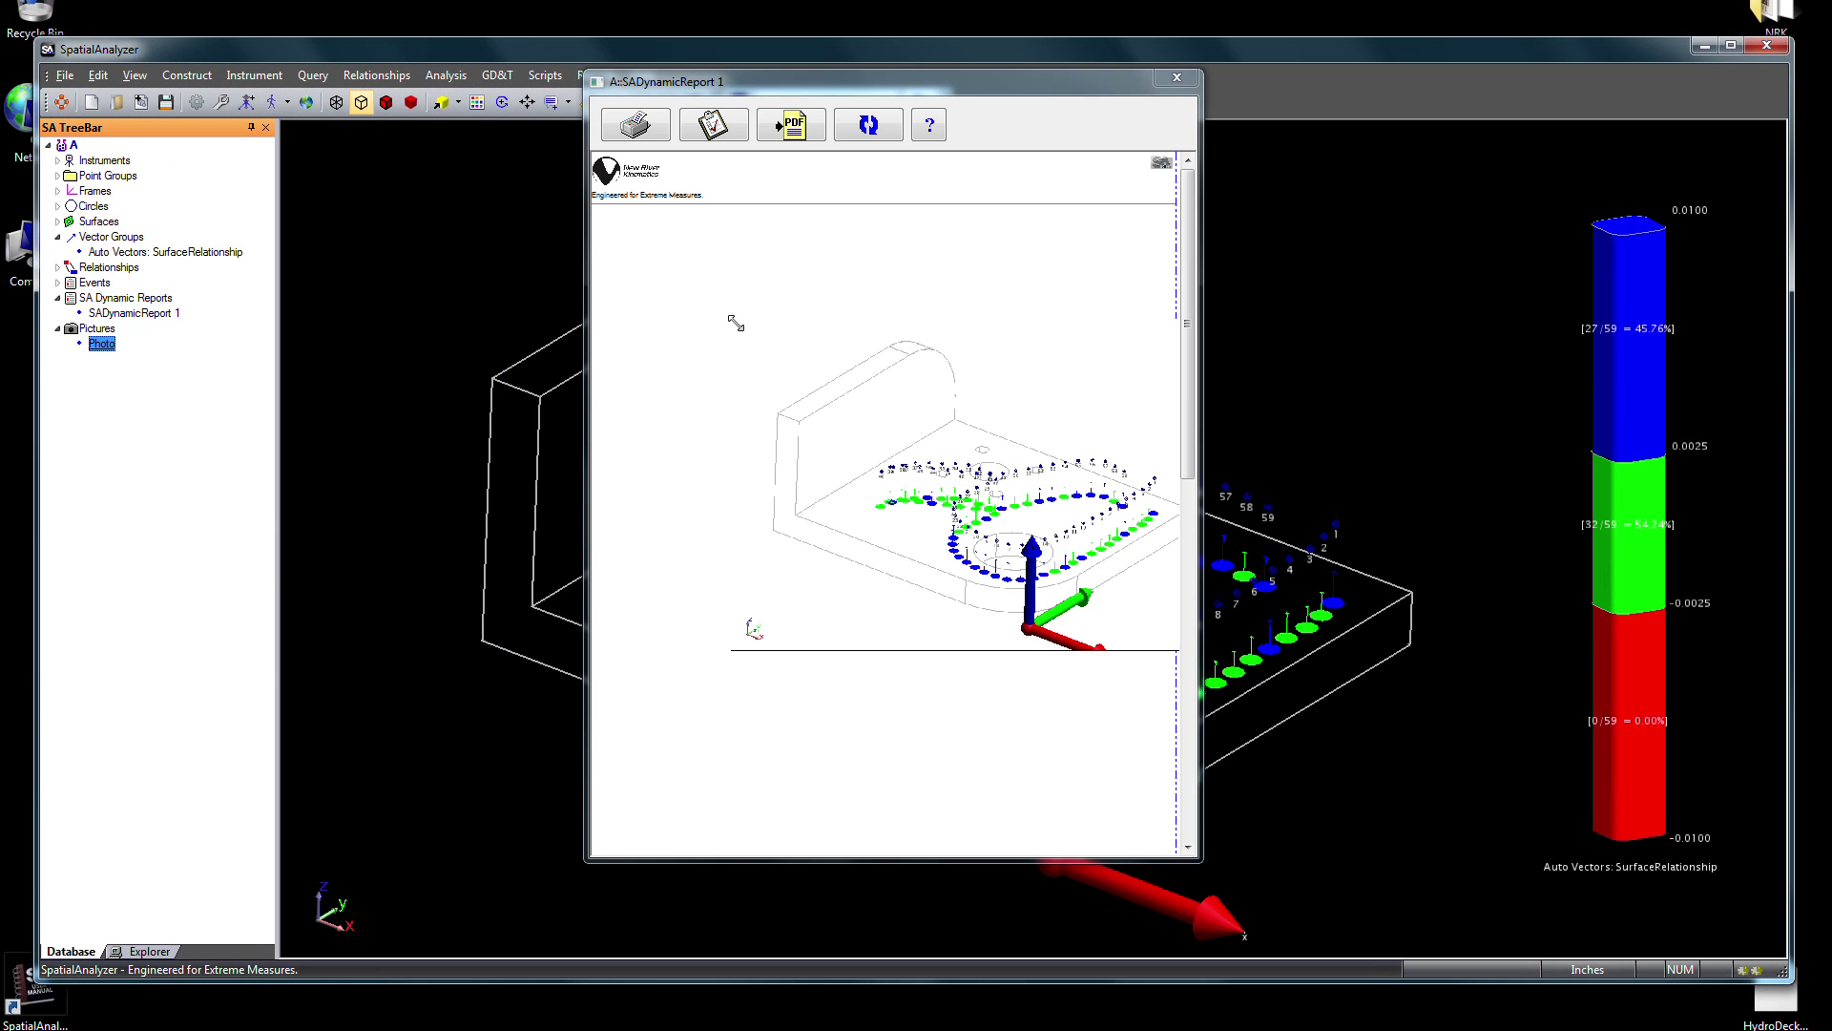
drag(736, 324, 795, 387)
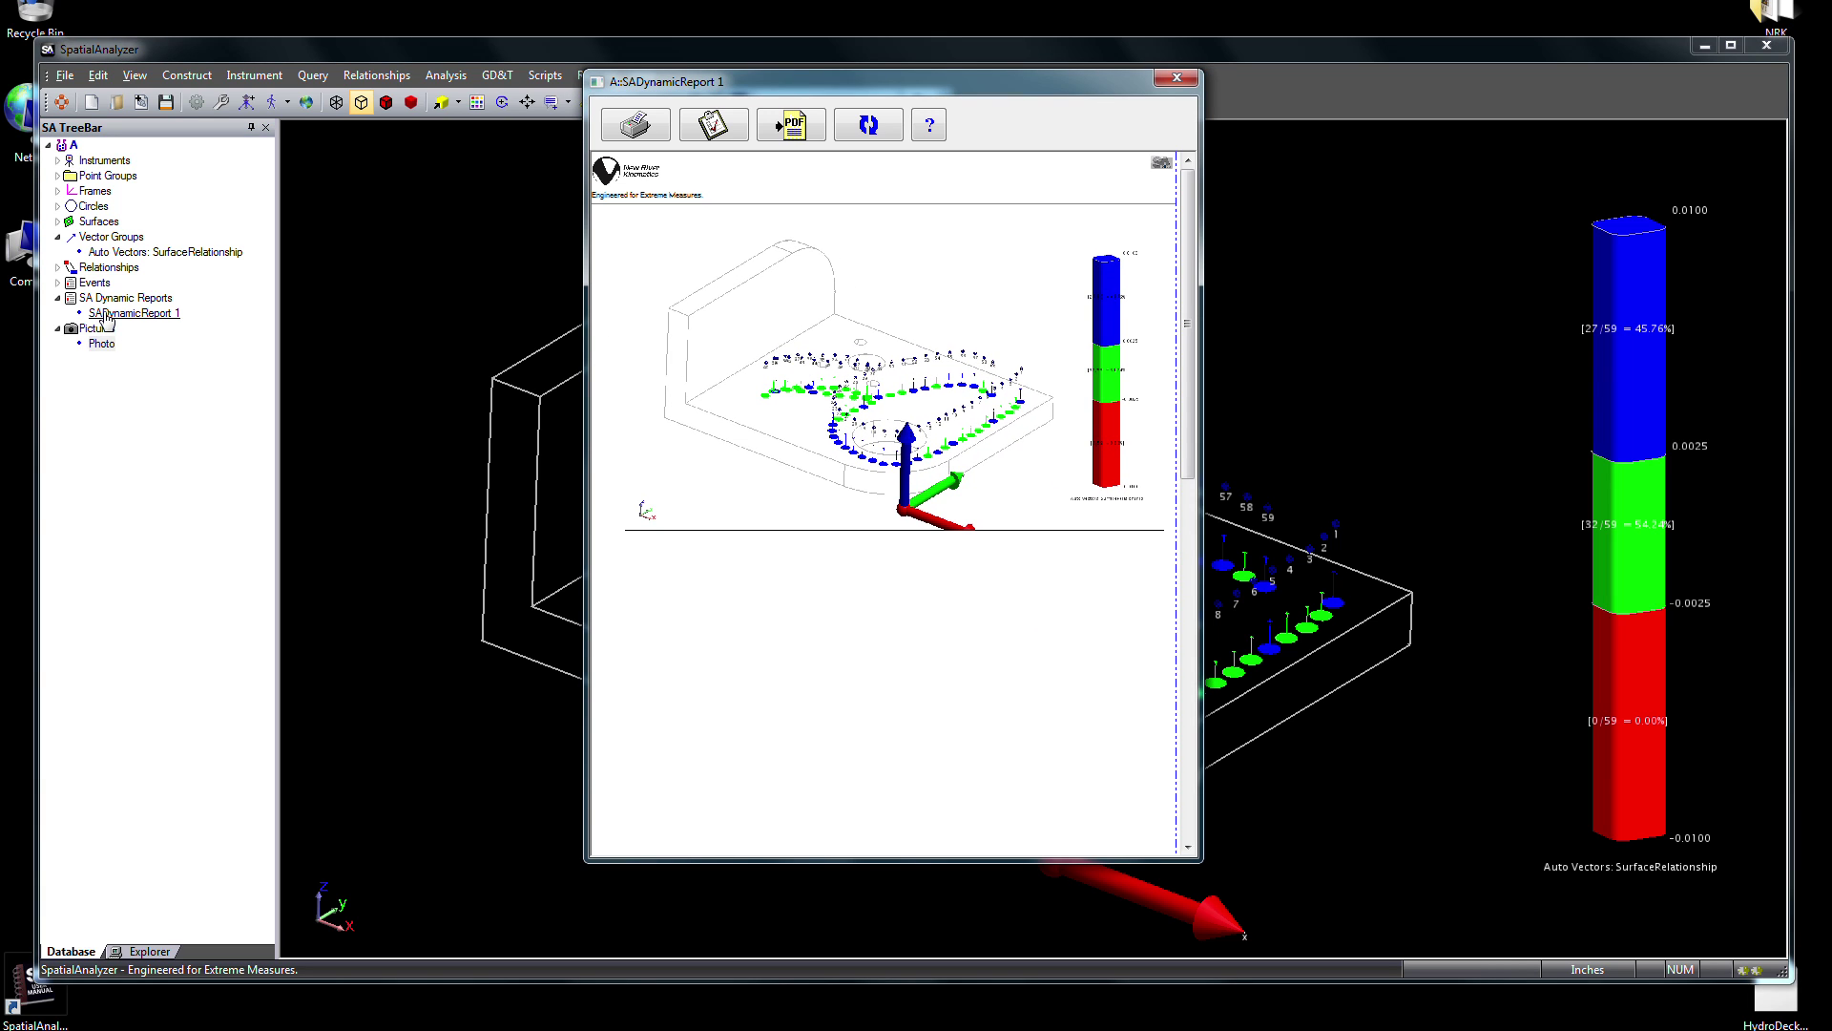
- Add the Auto Vectors table with begin and end coordinates, then start the PDF export
drag(134, 252, 207, 327)
drag(859, 716, 861, 718)
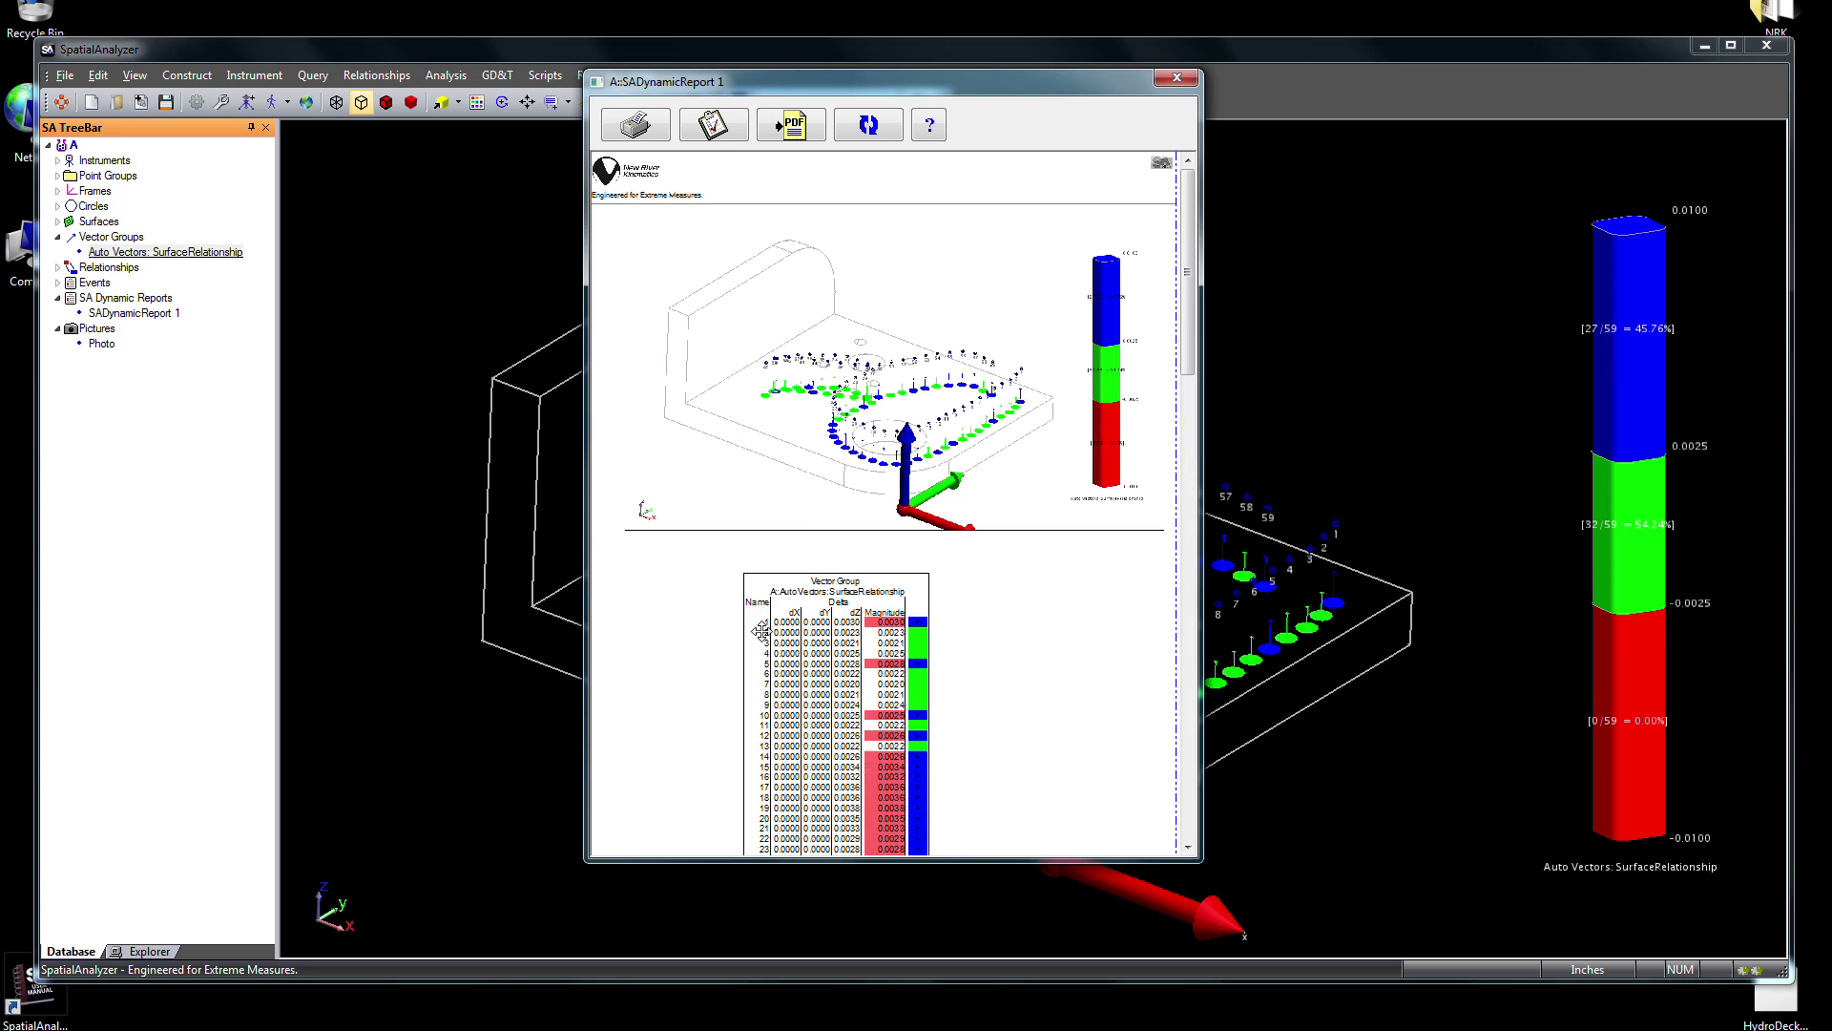
right_click(763, 634)
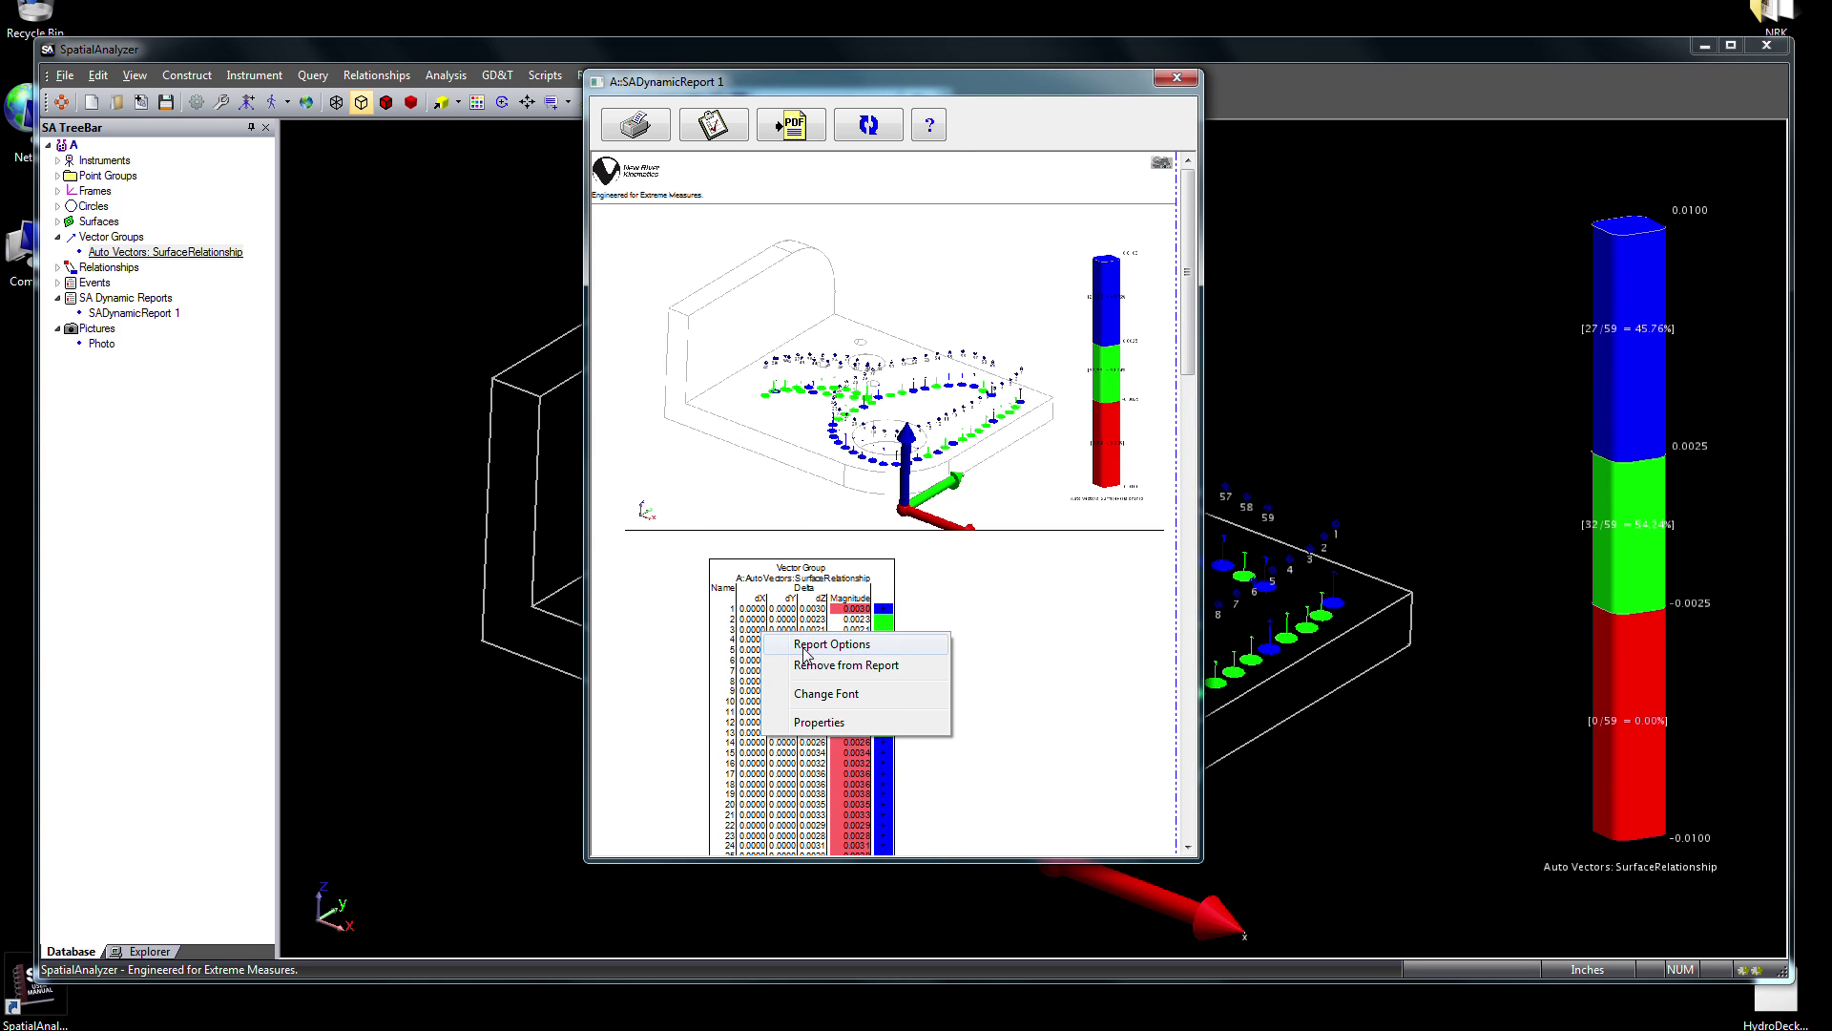
click(804, 647)
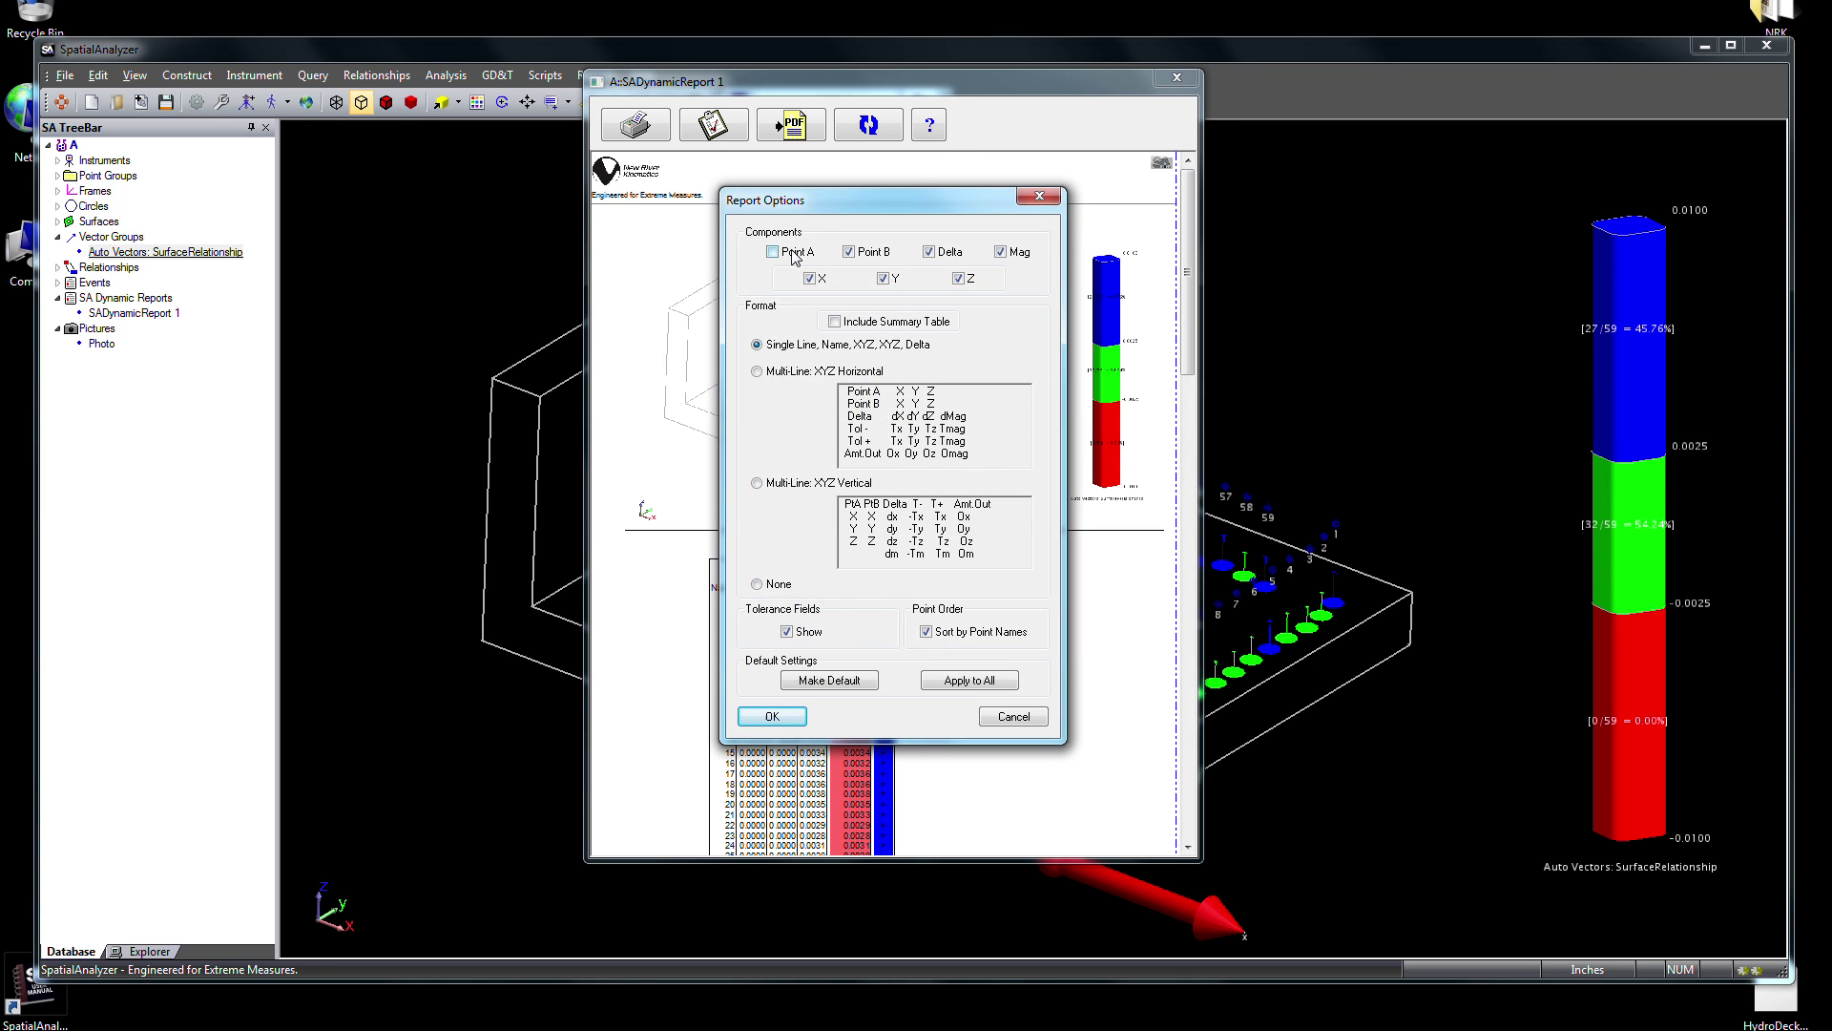
click(770, 716)
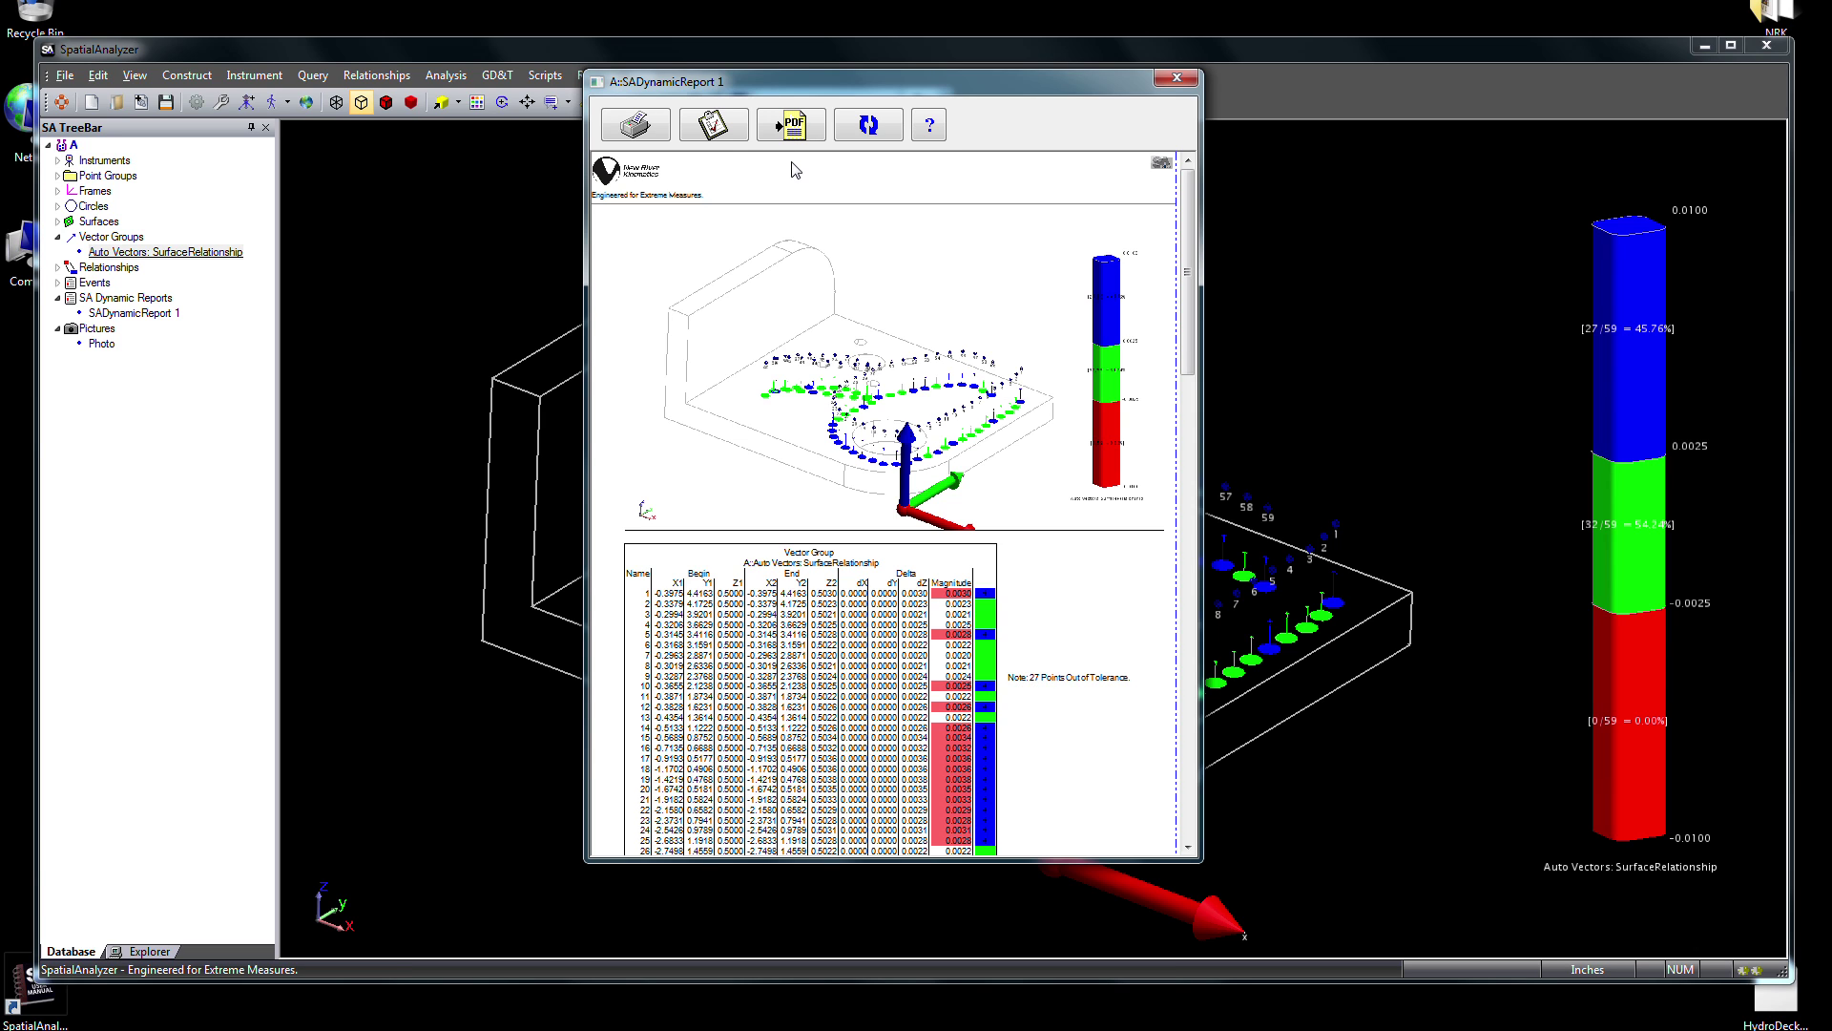
click(790, 130)
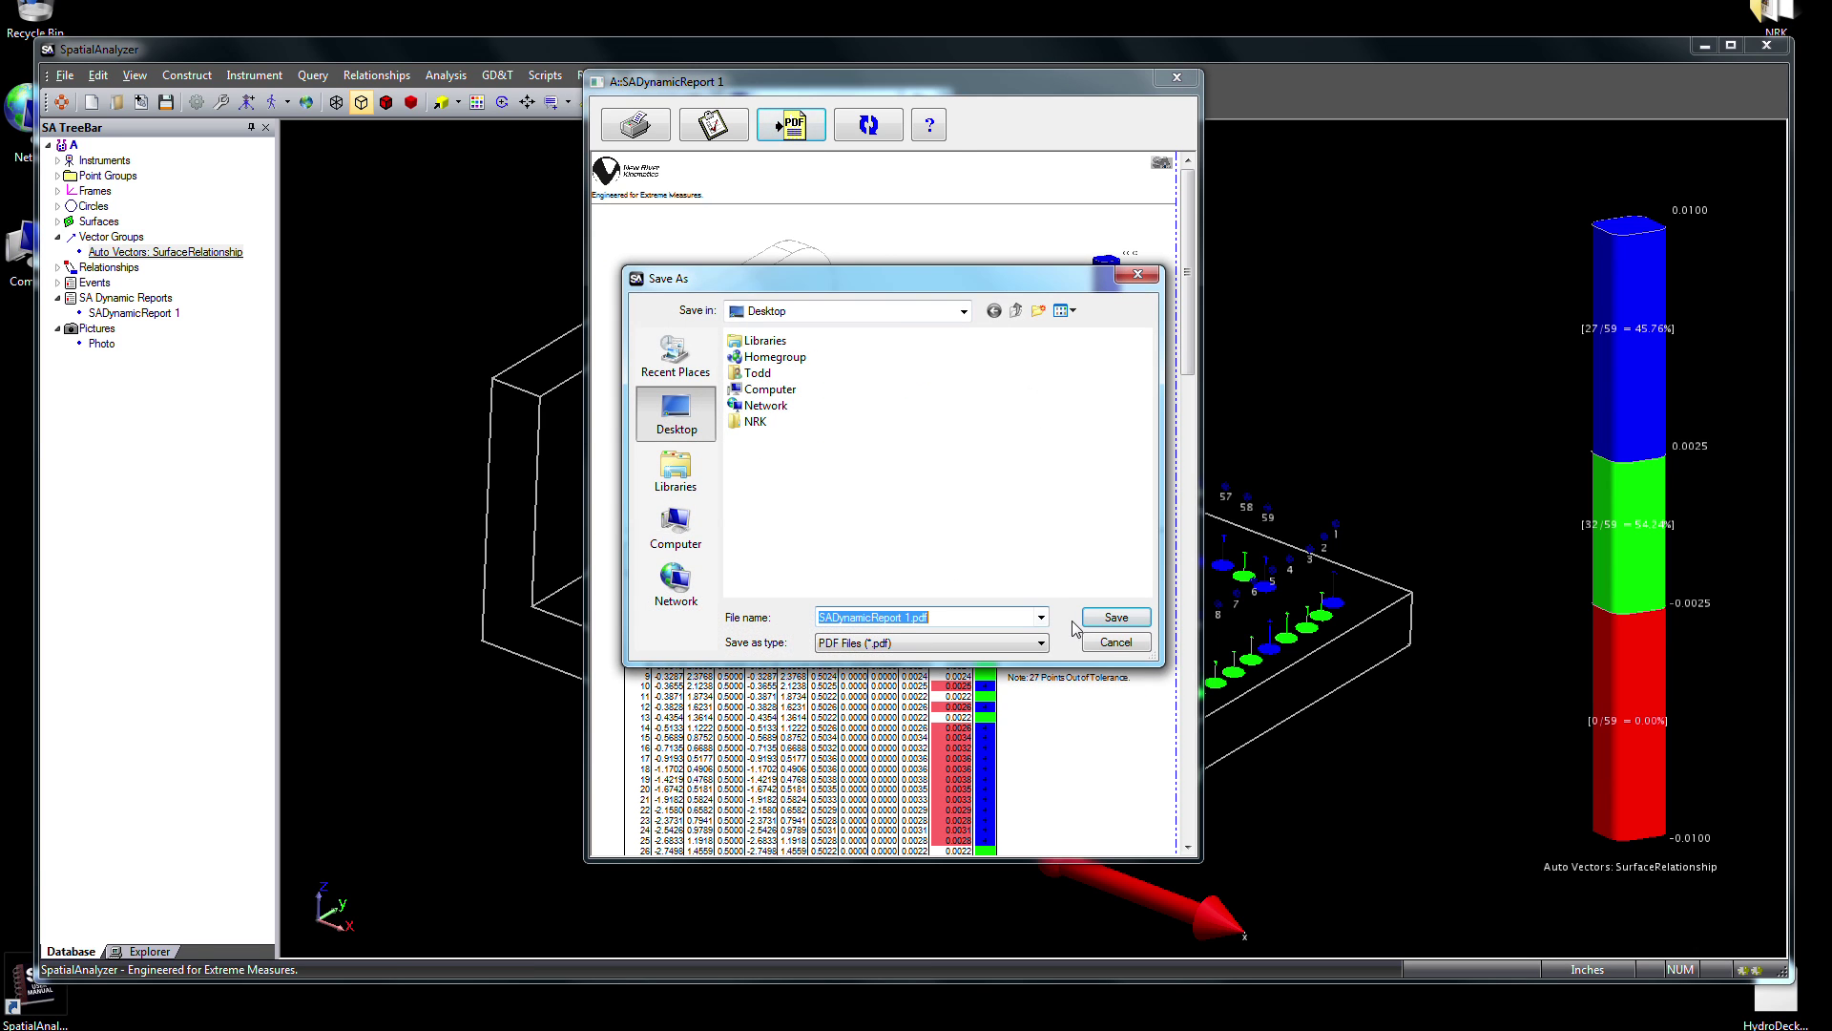
- Save the report as SADynamicReport 1.pdf and view its two pages in Acrobat
click(1113, 619)
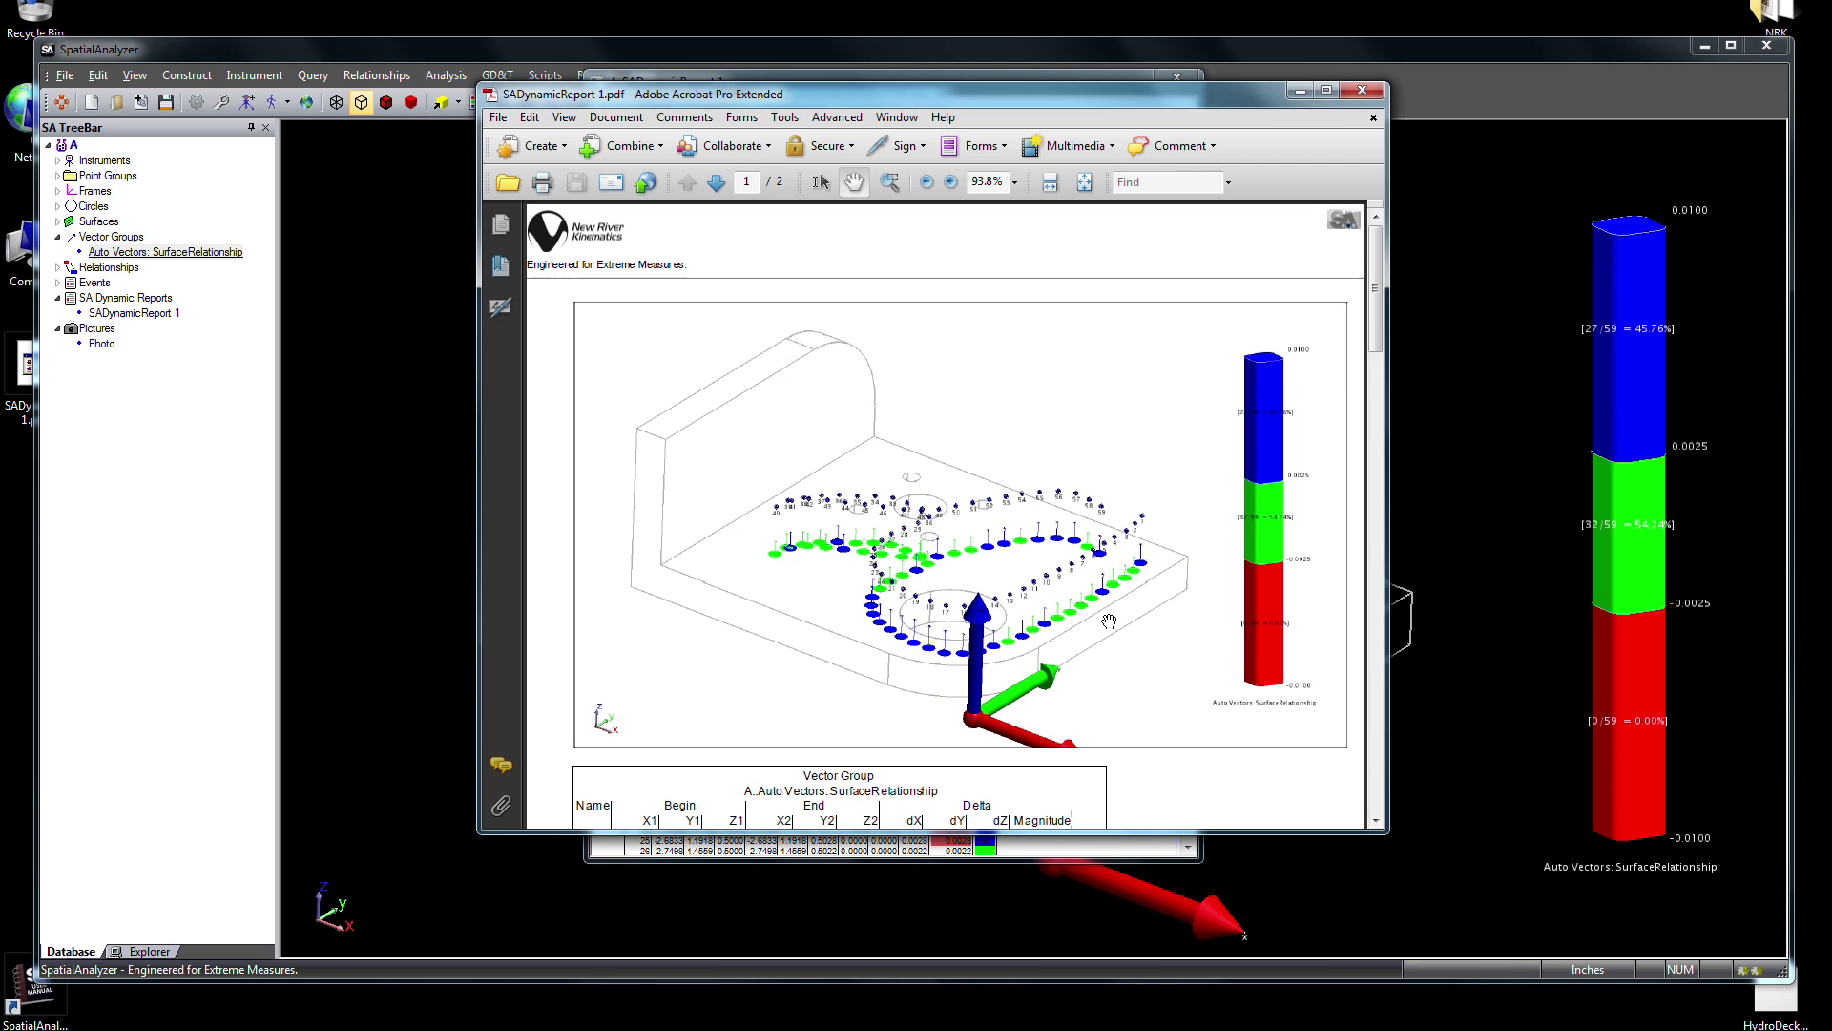
drag(1375, 296, 1392, 567)
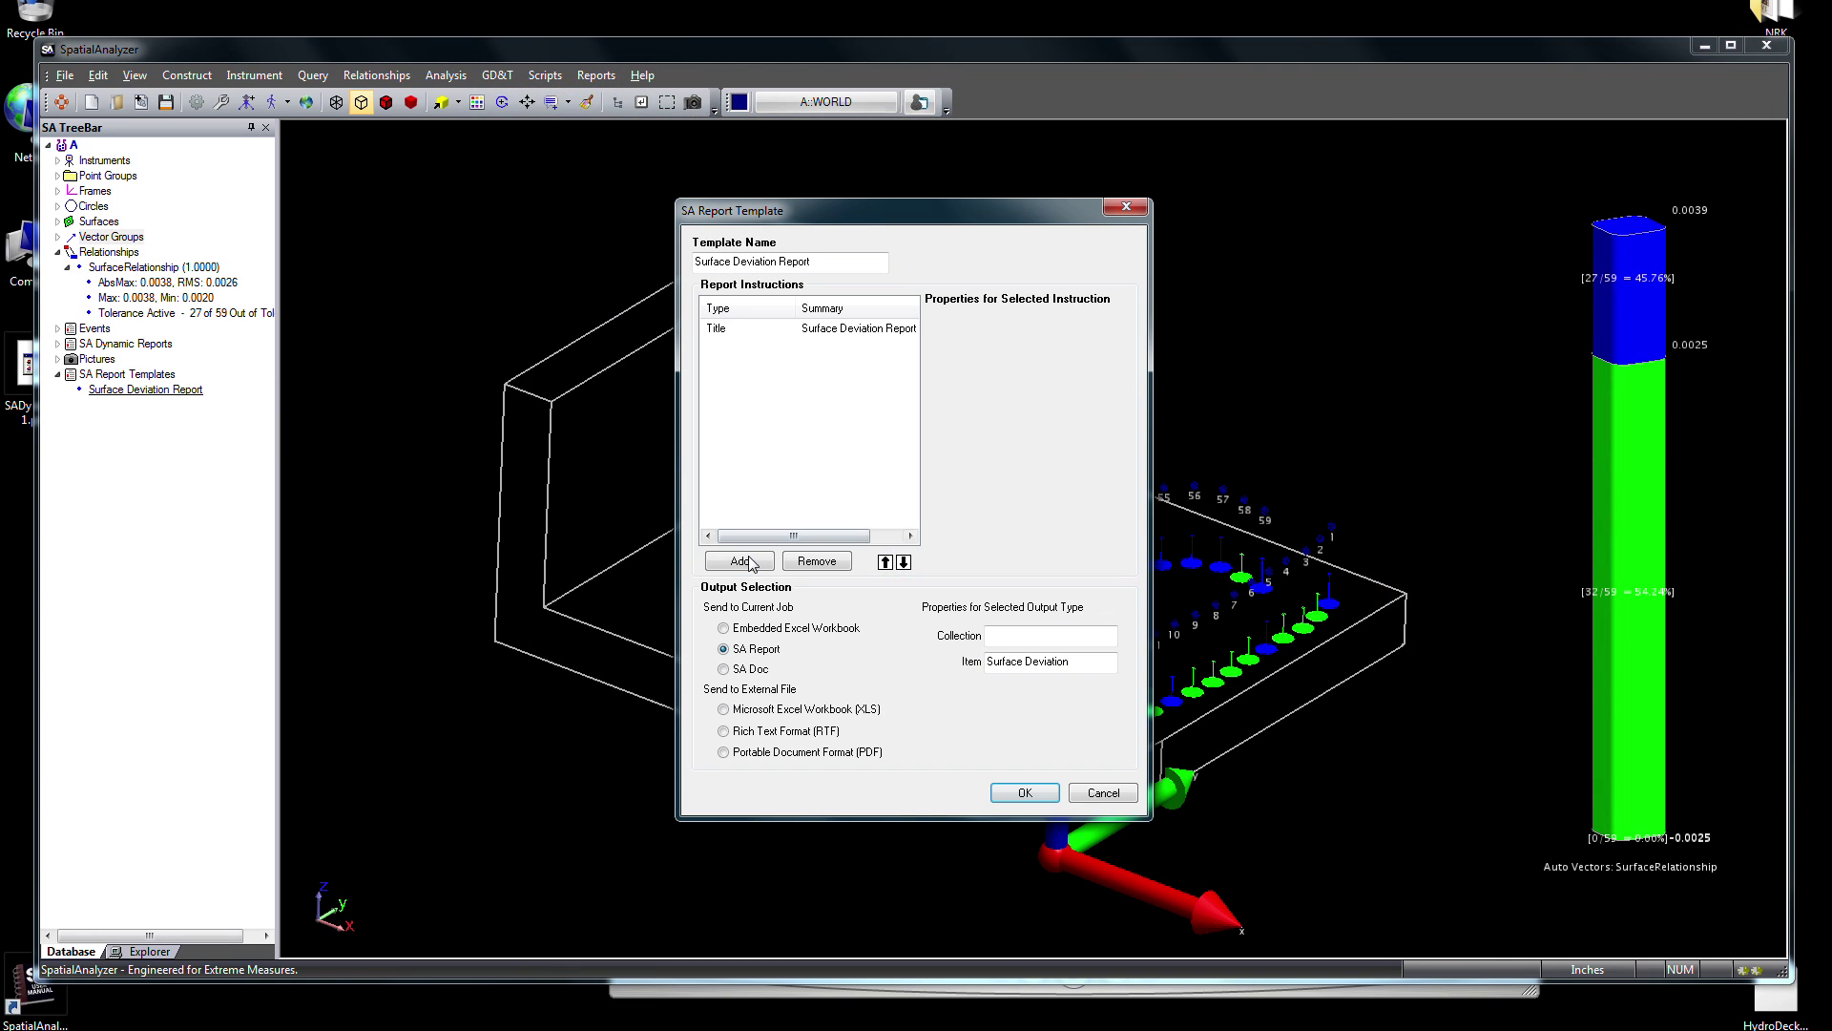
- Add a Current View and an Item instruction to the Surface Deviation Report template
click(751, 567)
click(823, 605)
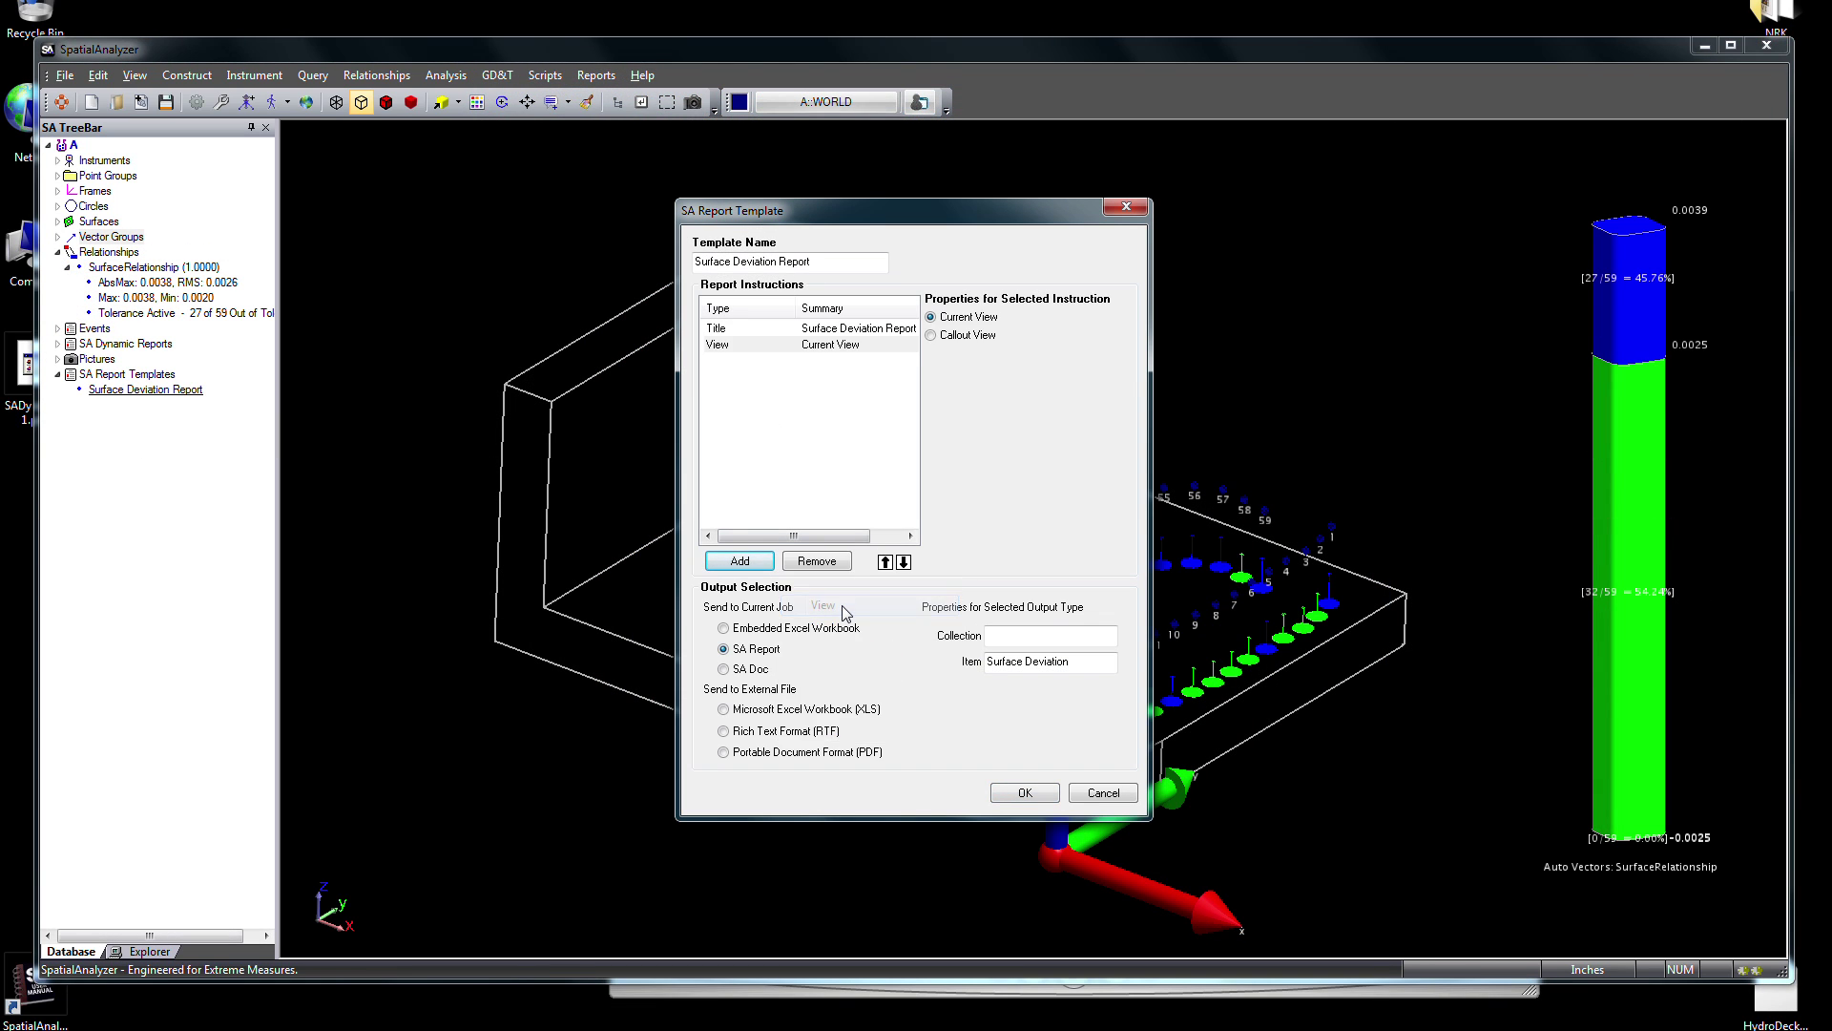
click(761, 557)
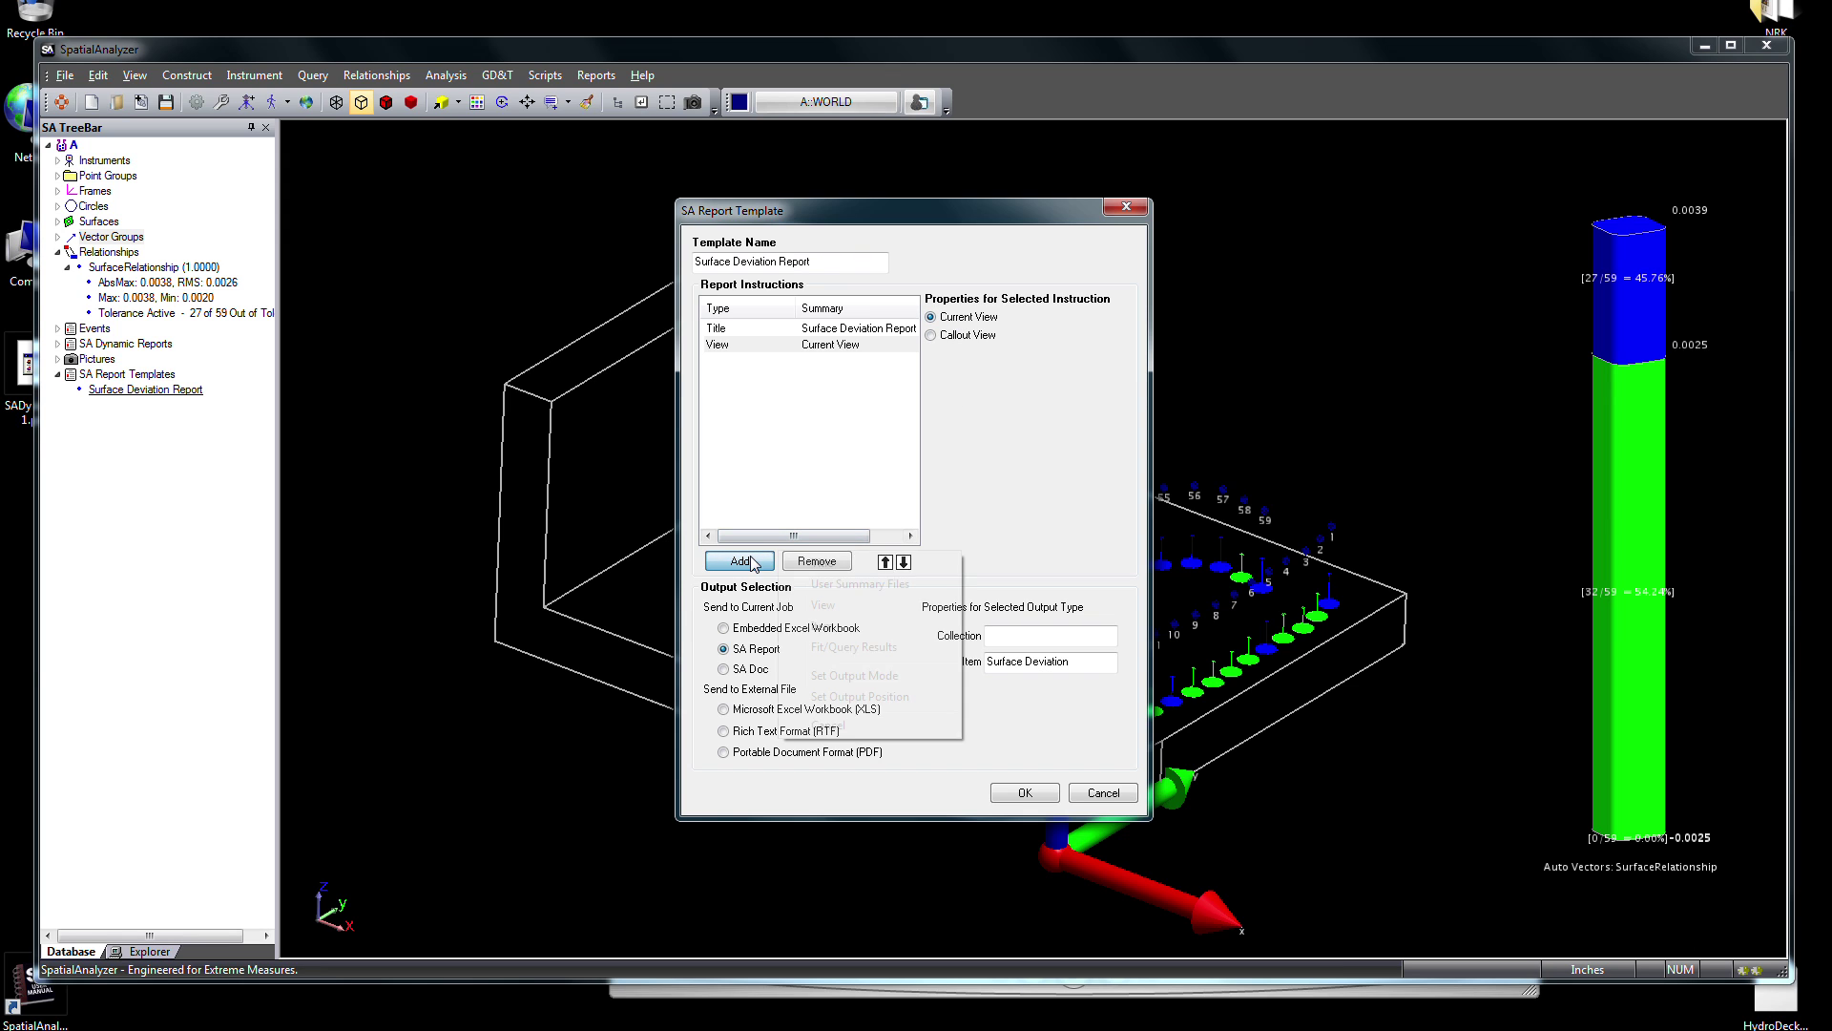
click(823, 628)
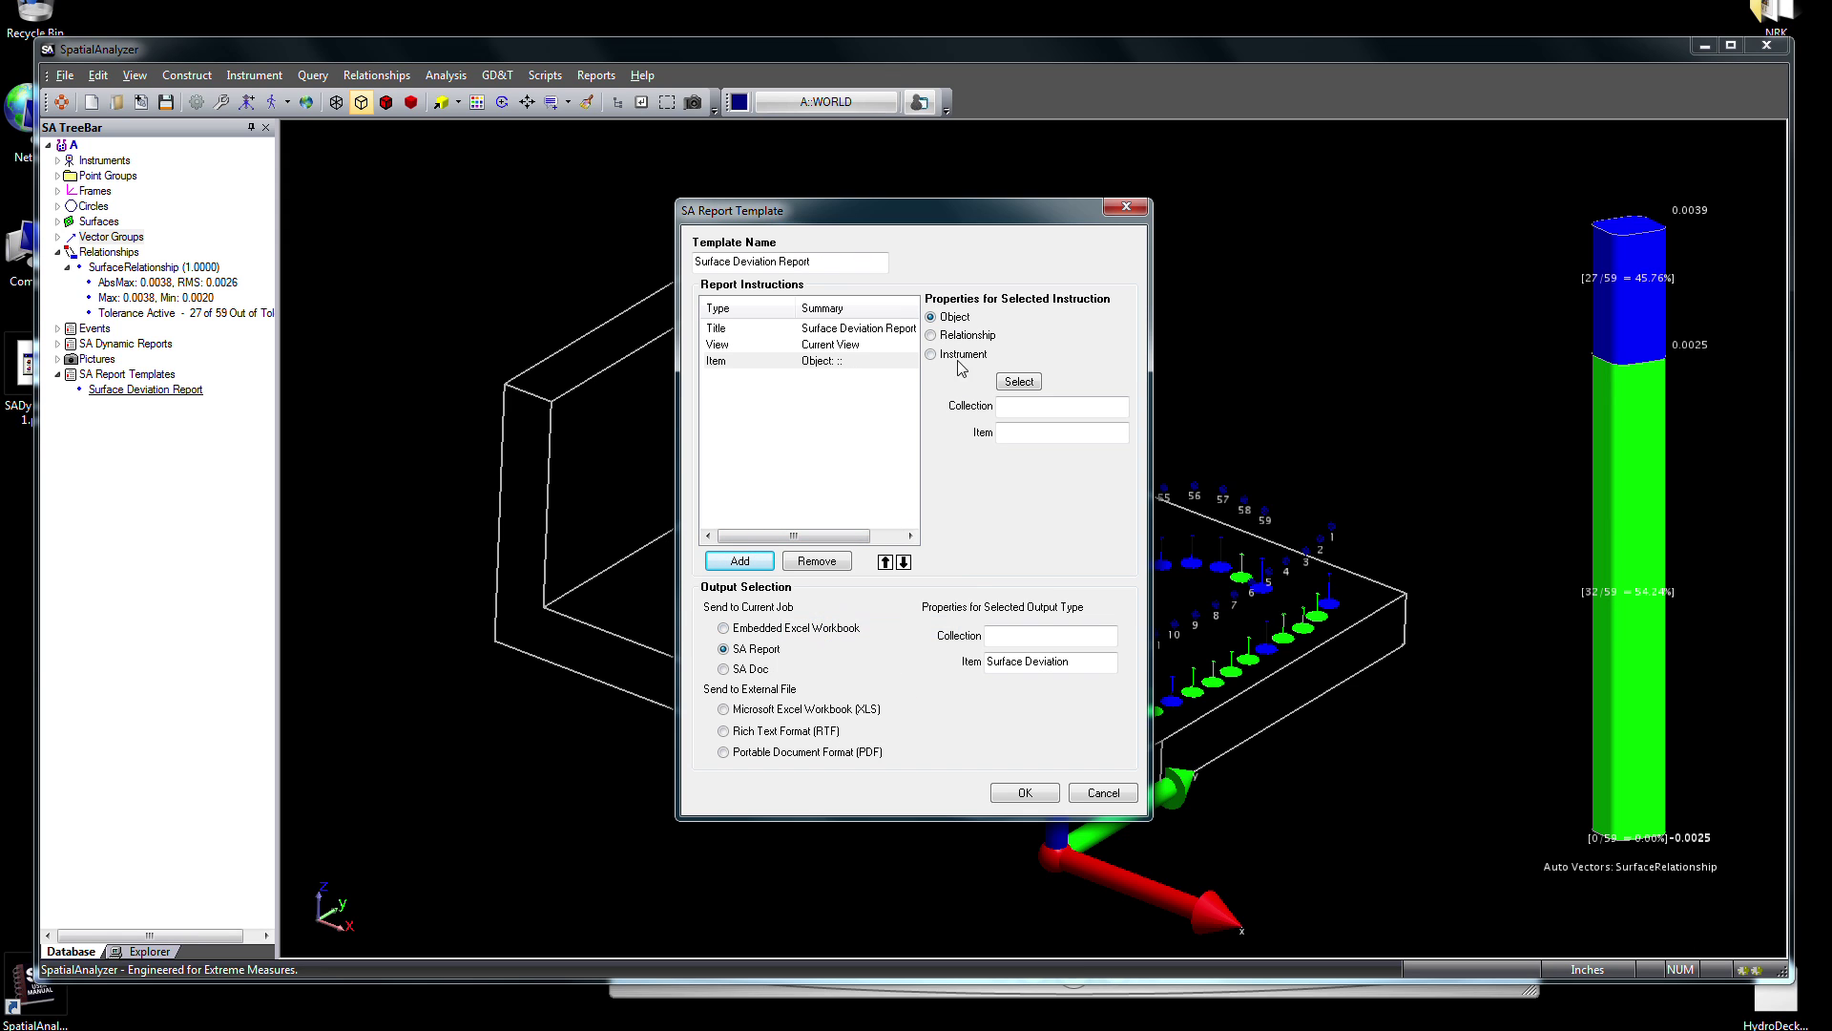
- Set the item to SurfaceRelationship, save the template and generate its report
click(1019, 382)
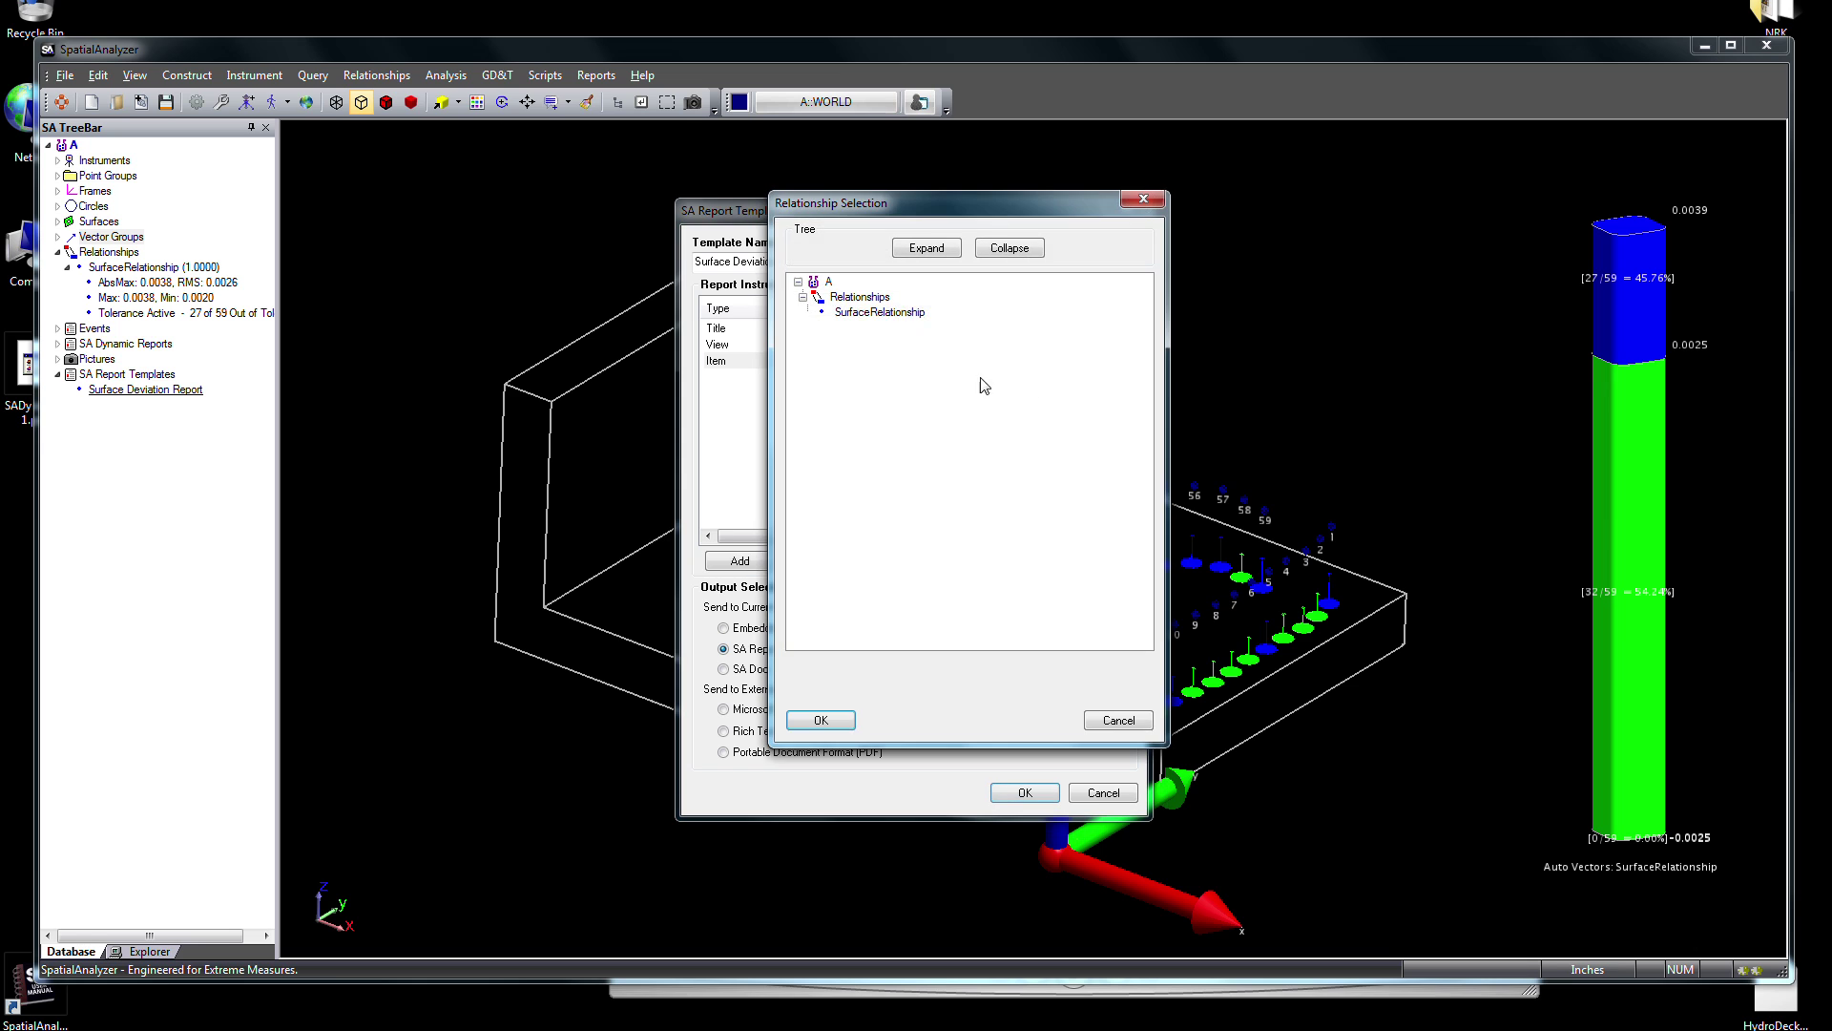
click(805, 727)
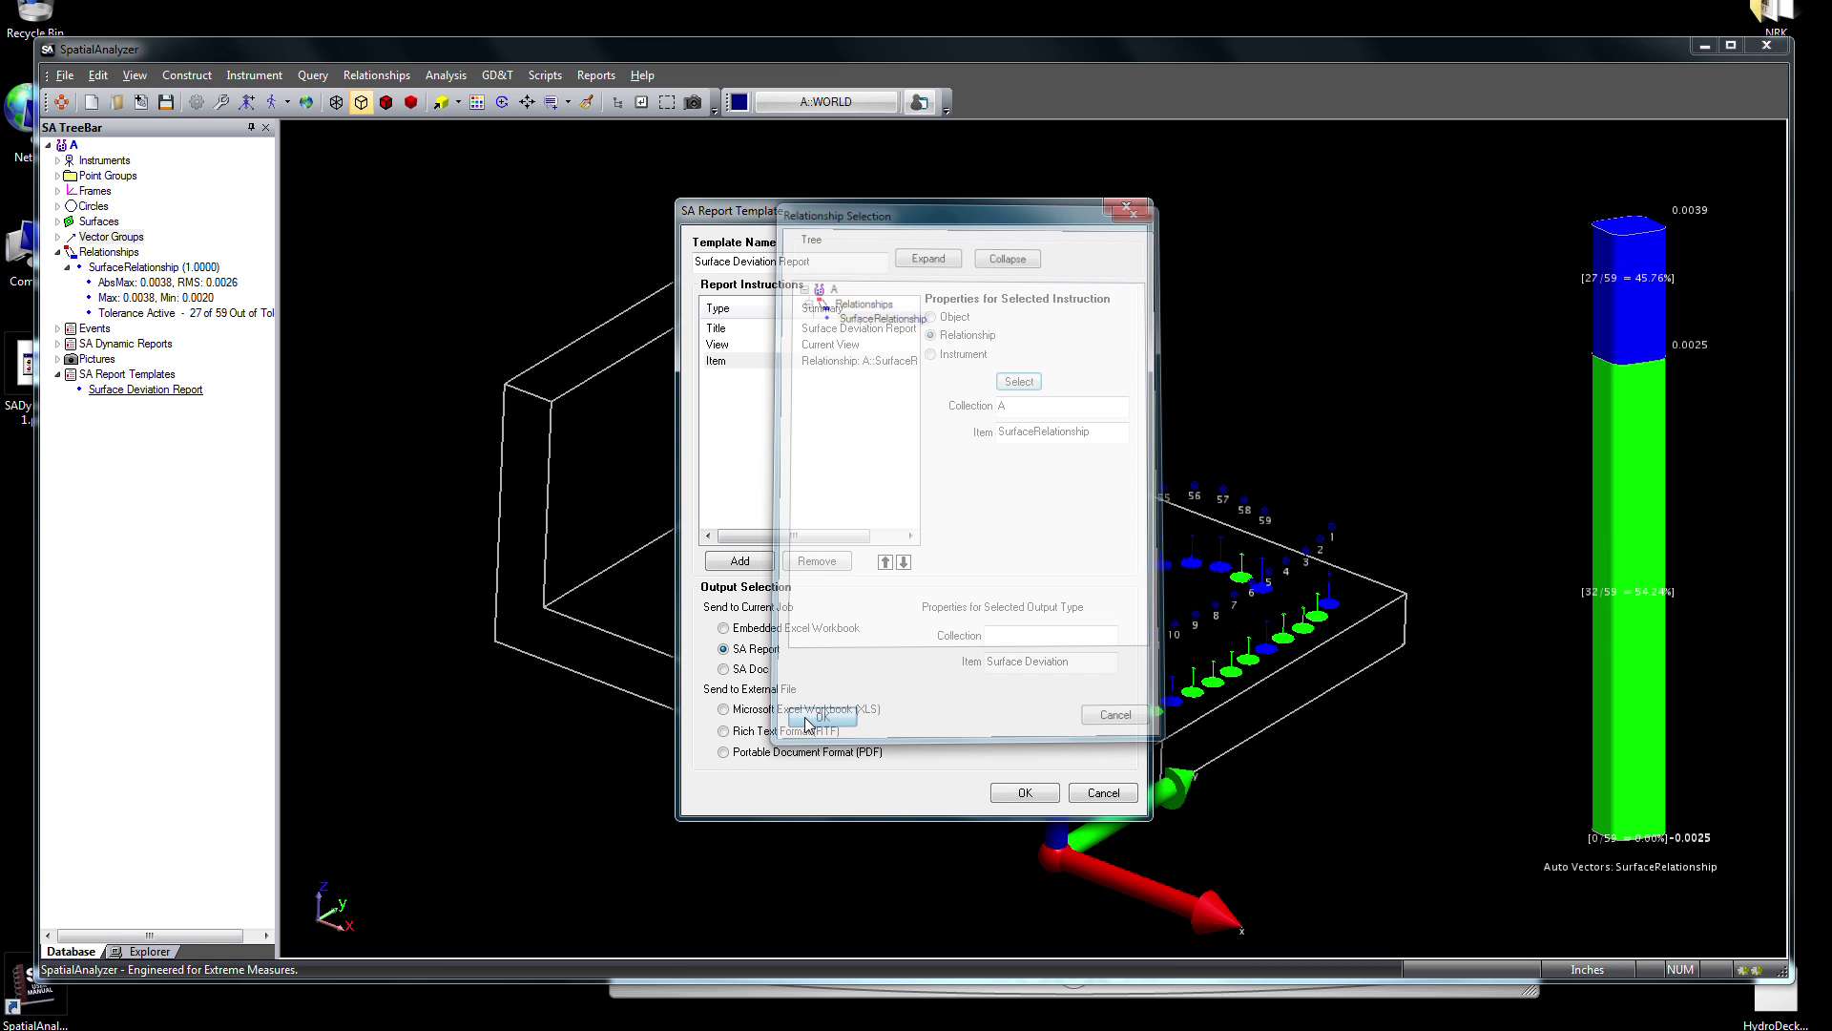
click(1024, 793)
right_click(165, 399)
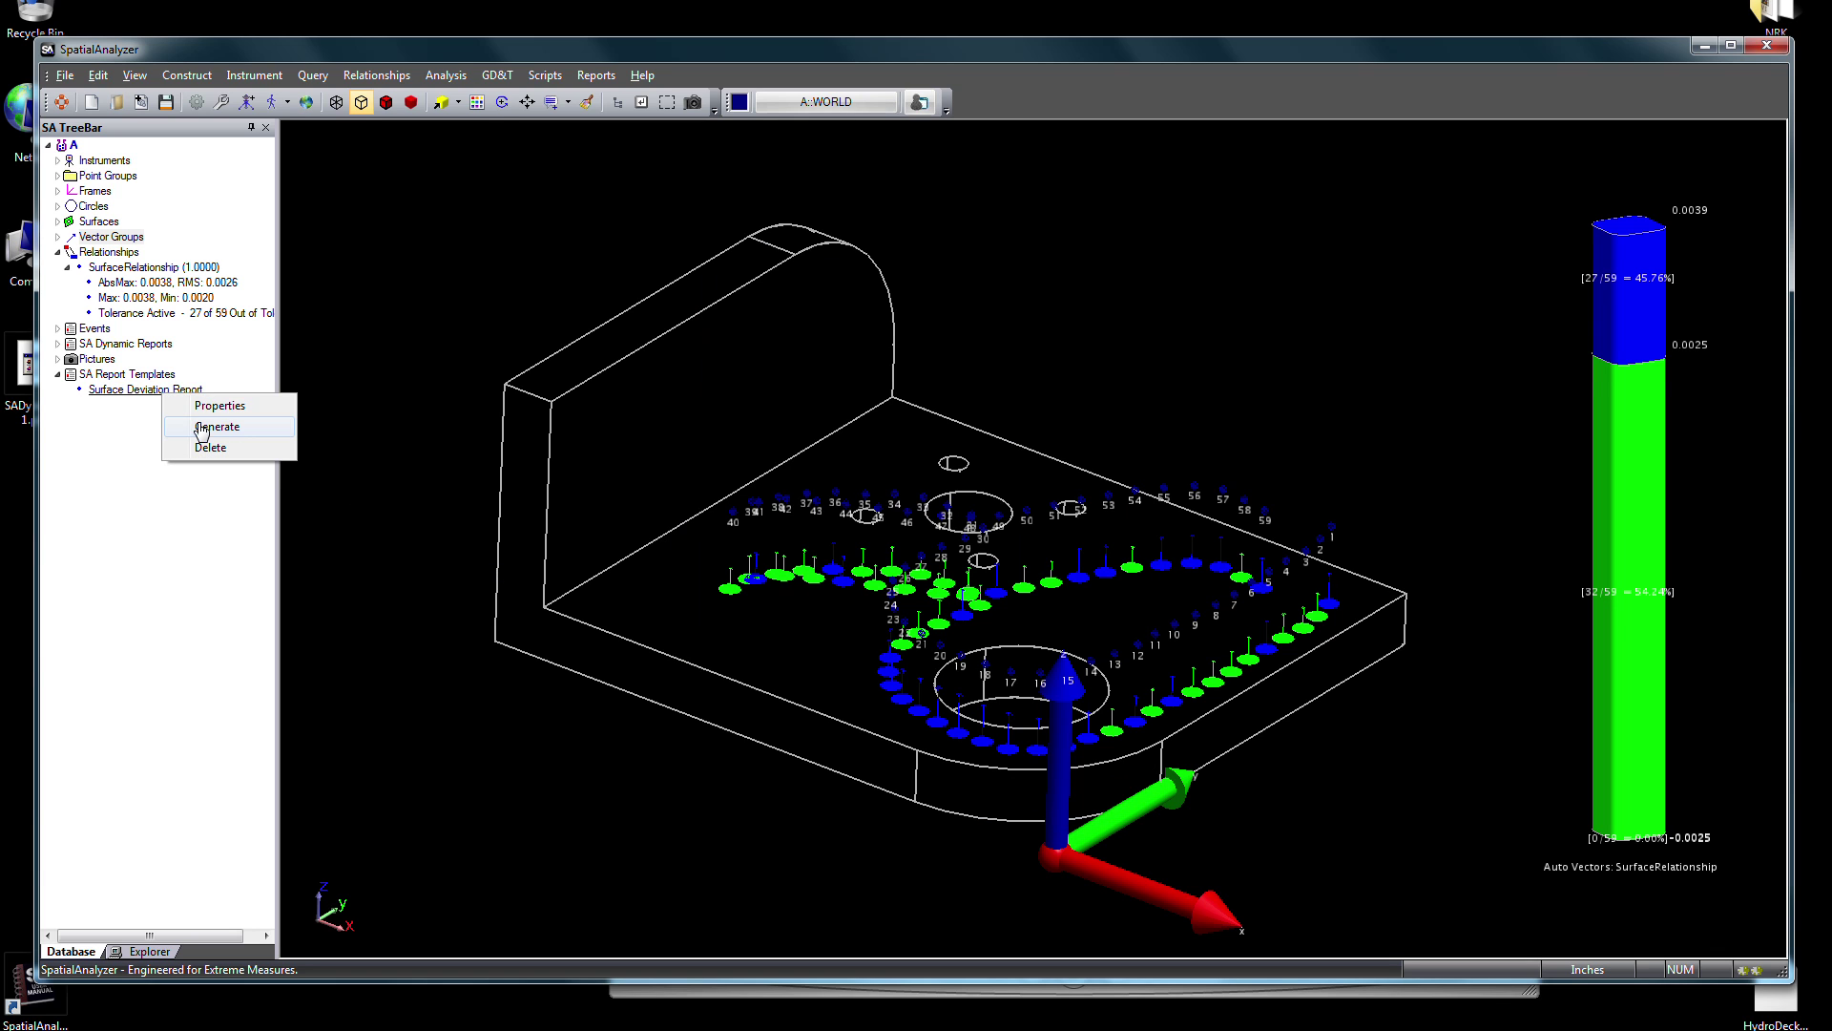
click(207, 428)
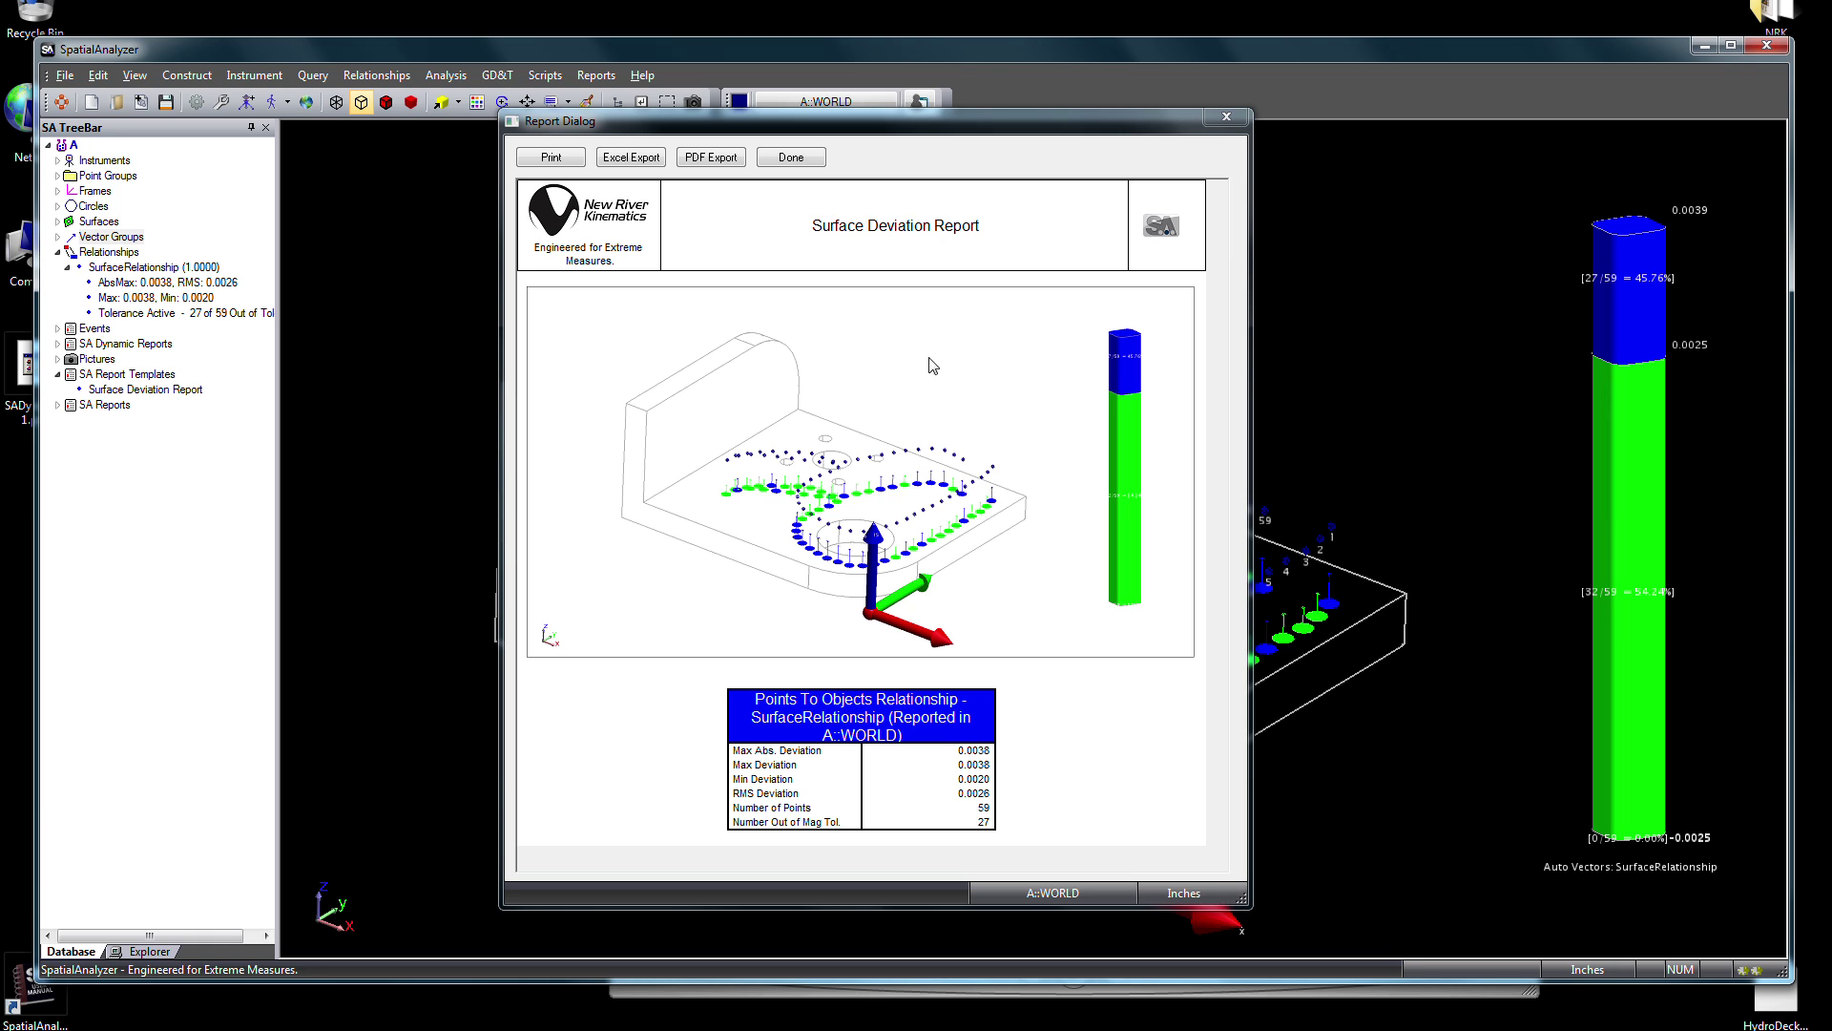
- Export the template report to PDF as 'SA Report - Surface Deviation Report.pdf'
click(730, 155)
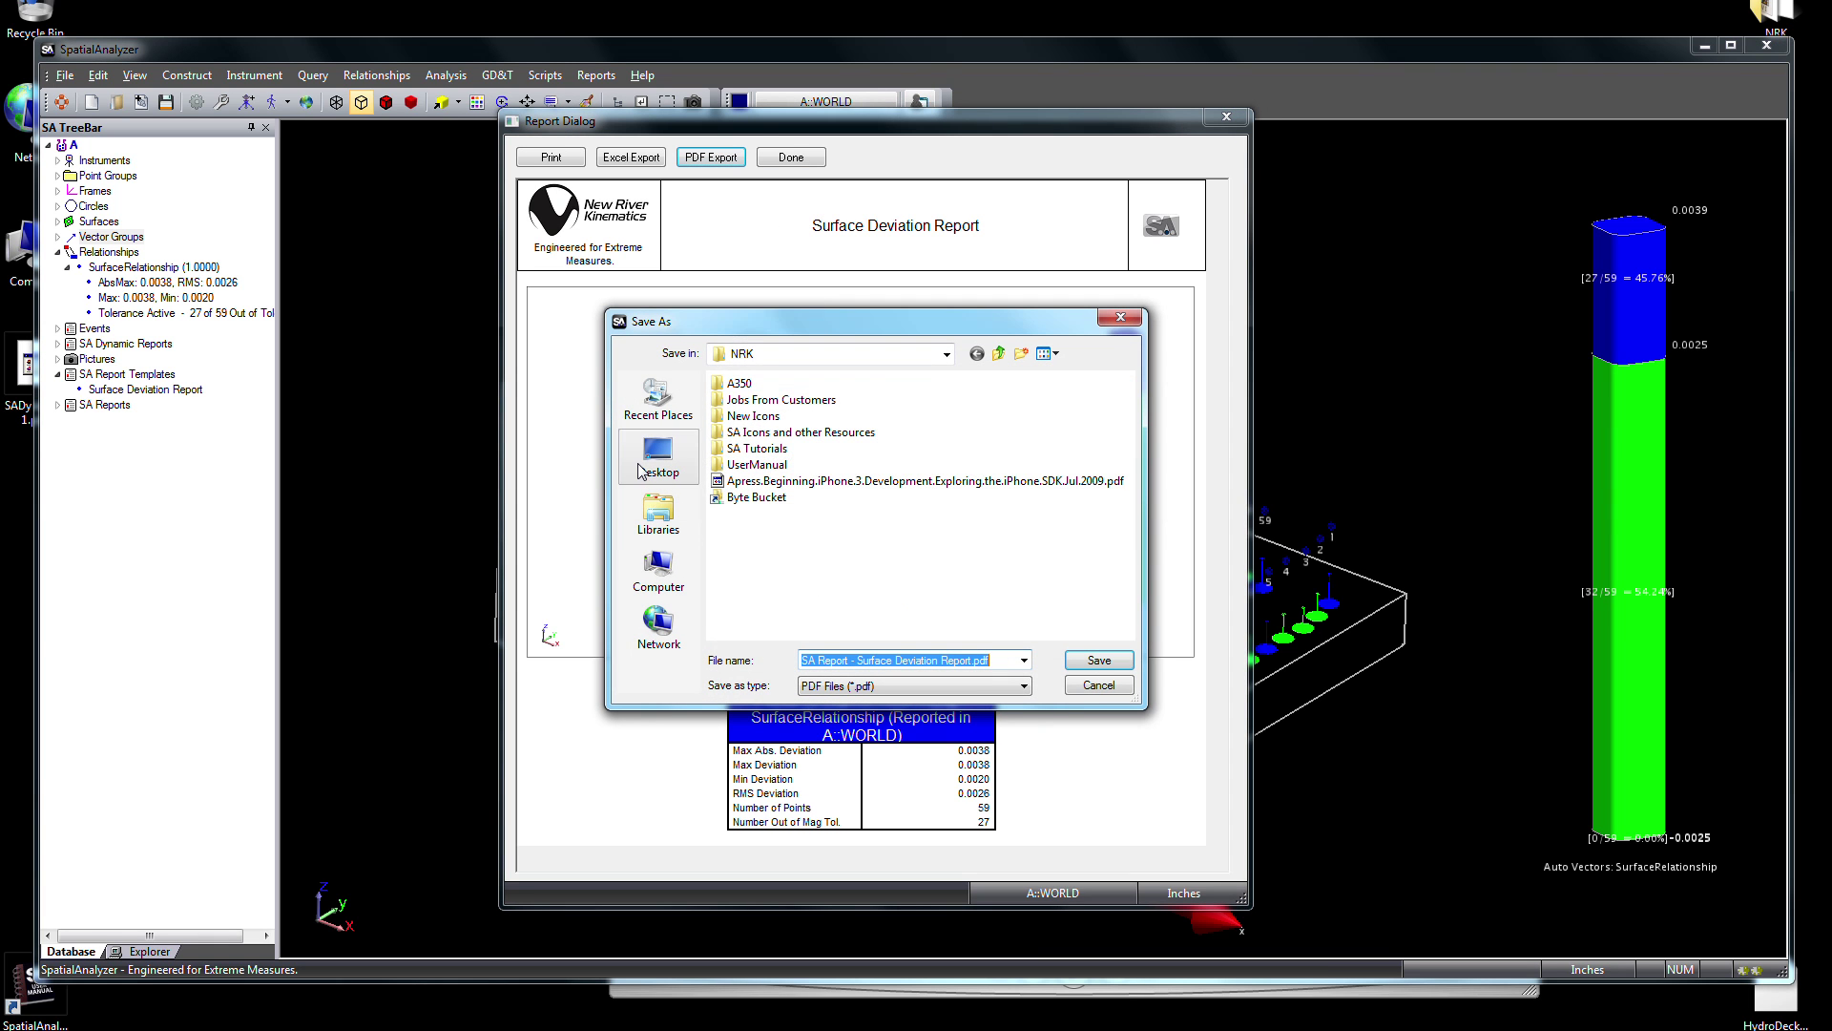
click(1098, 661)
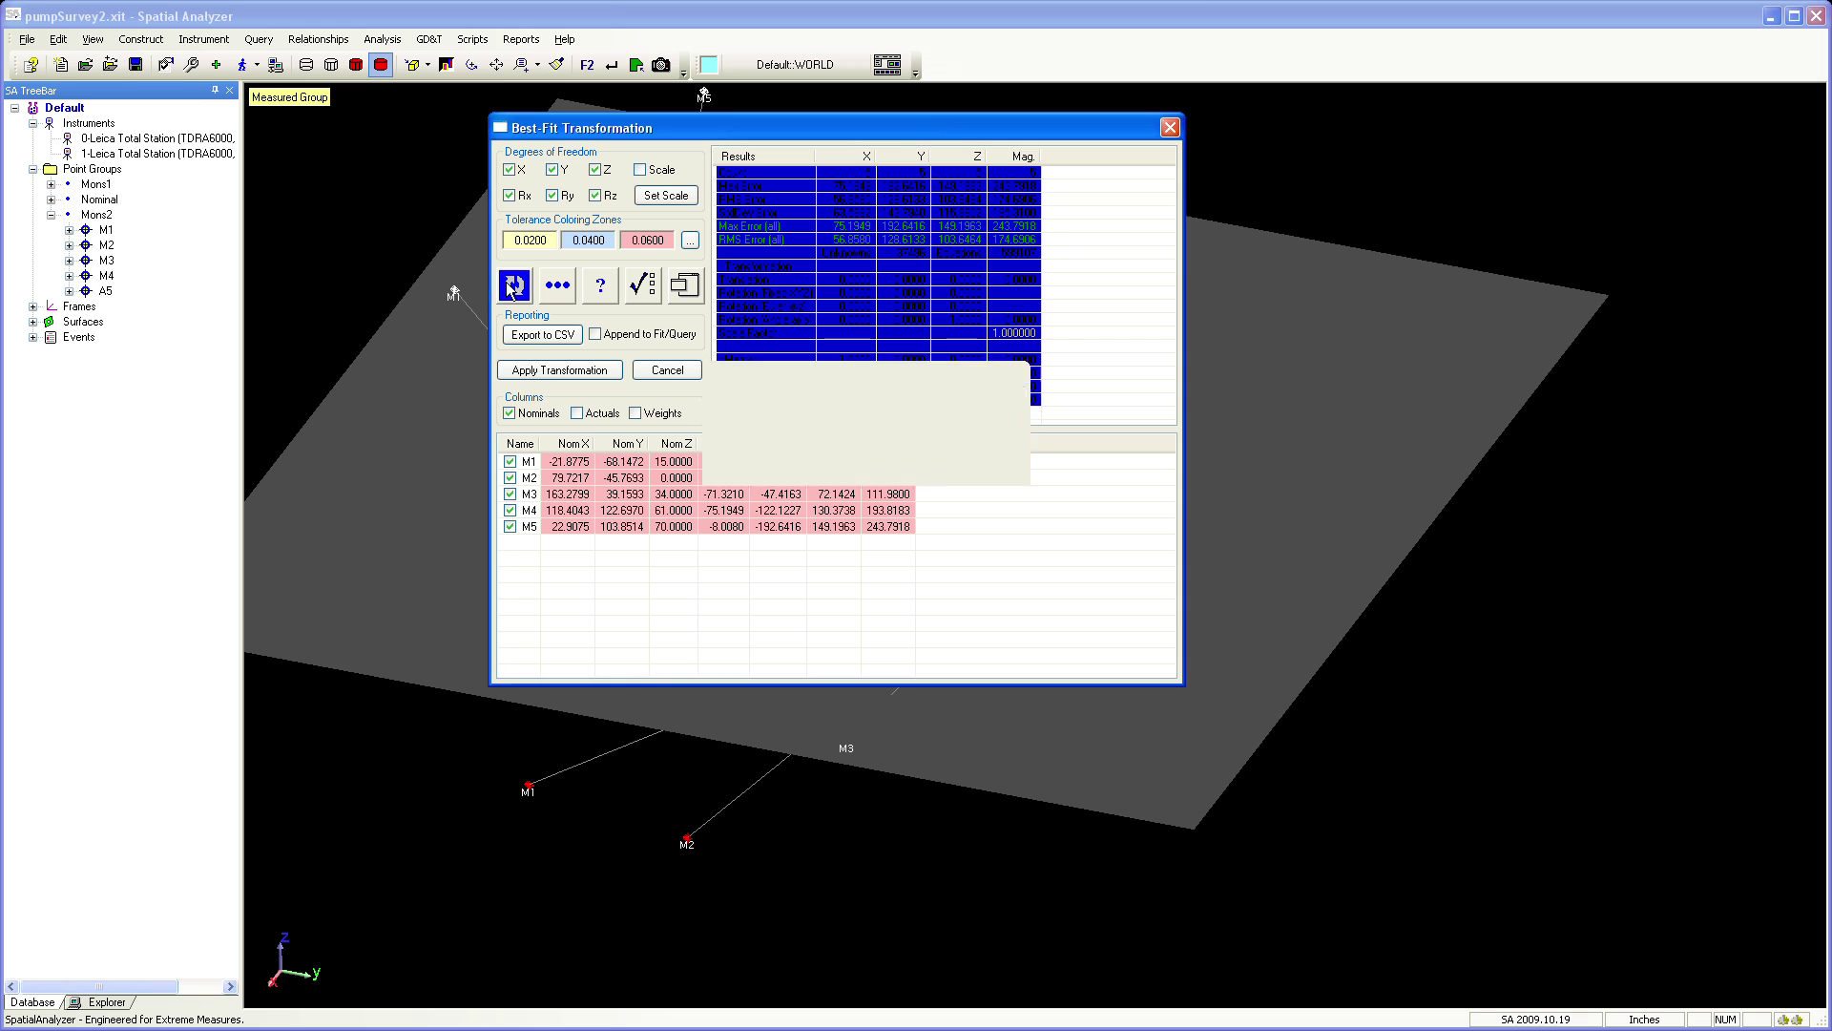
- Solve and apply the best-fit alignment, then rotate and zoom to reframe the survey
click(559, 370)
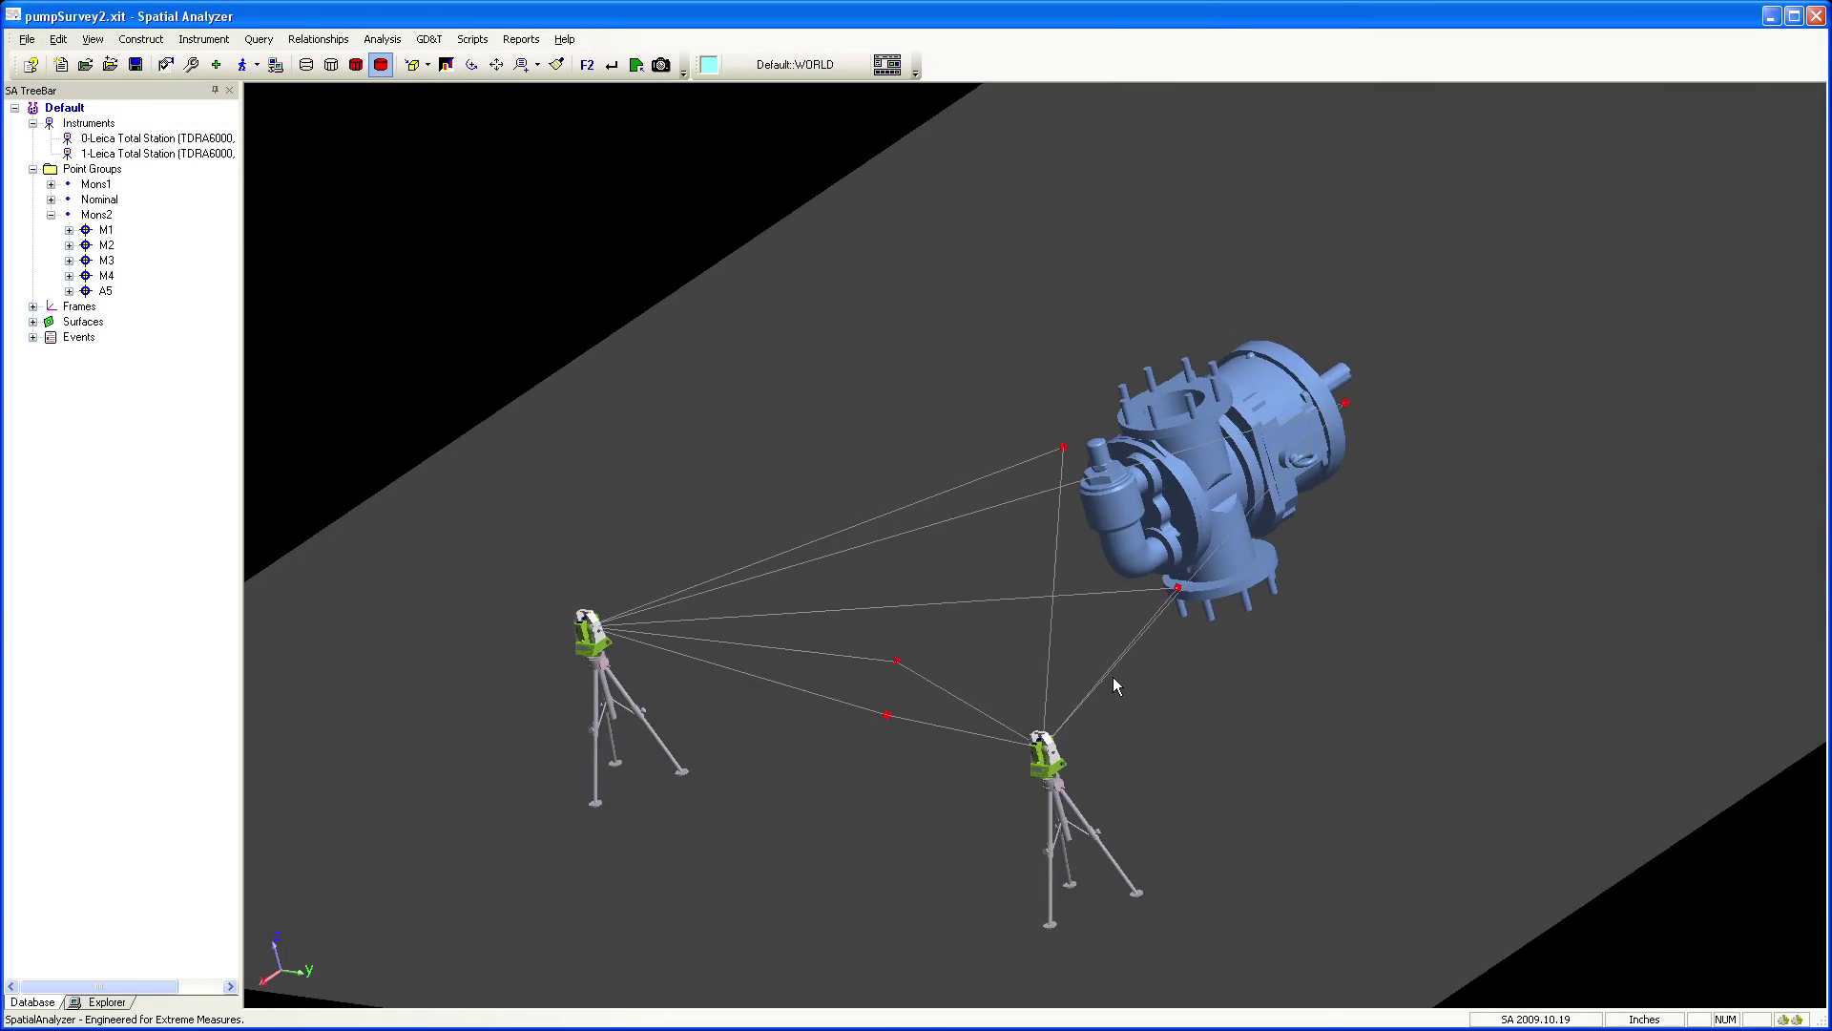
right_drag(1114, 678, 1337, 683)
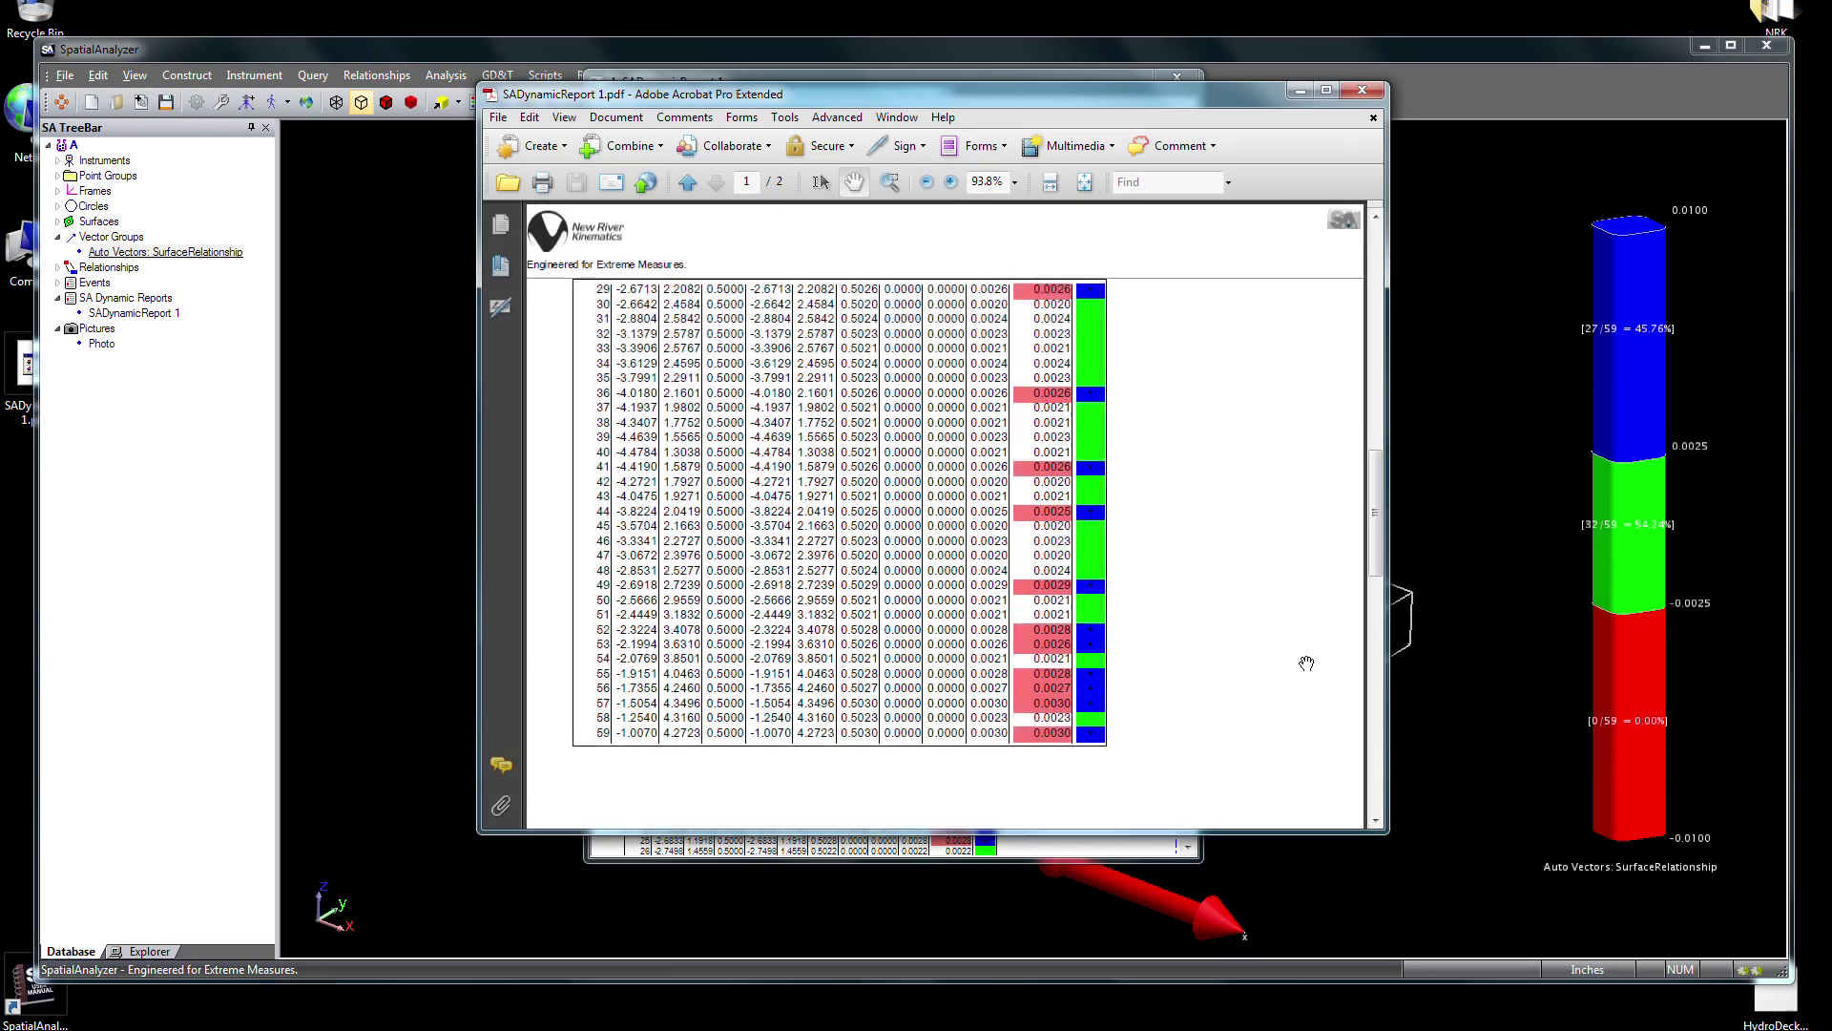
scroll(1317, 668, up, 5)
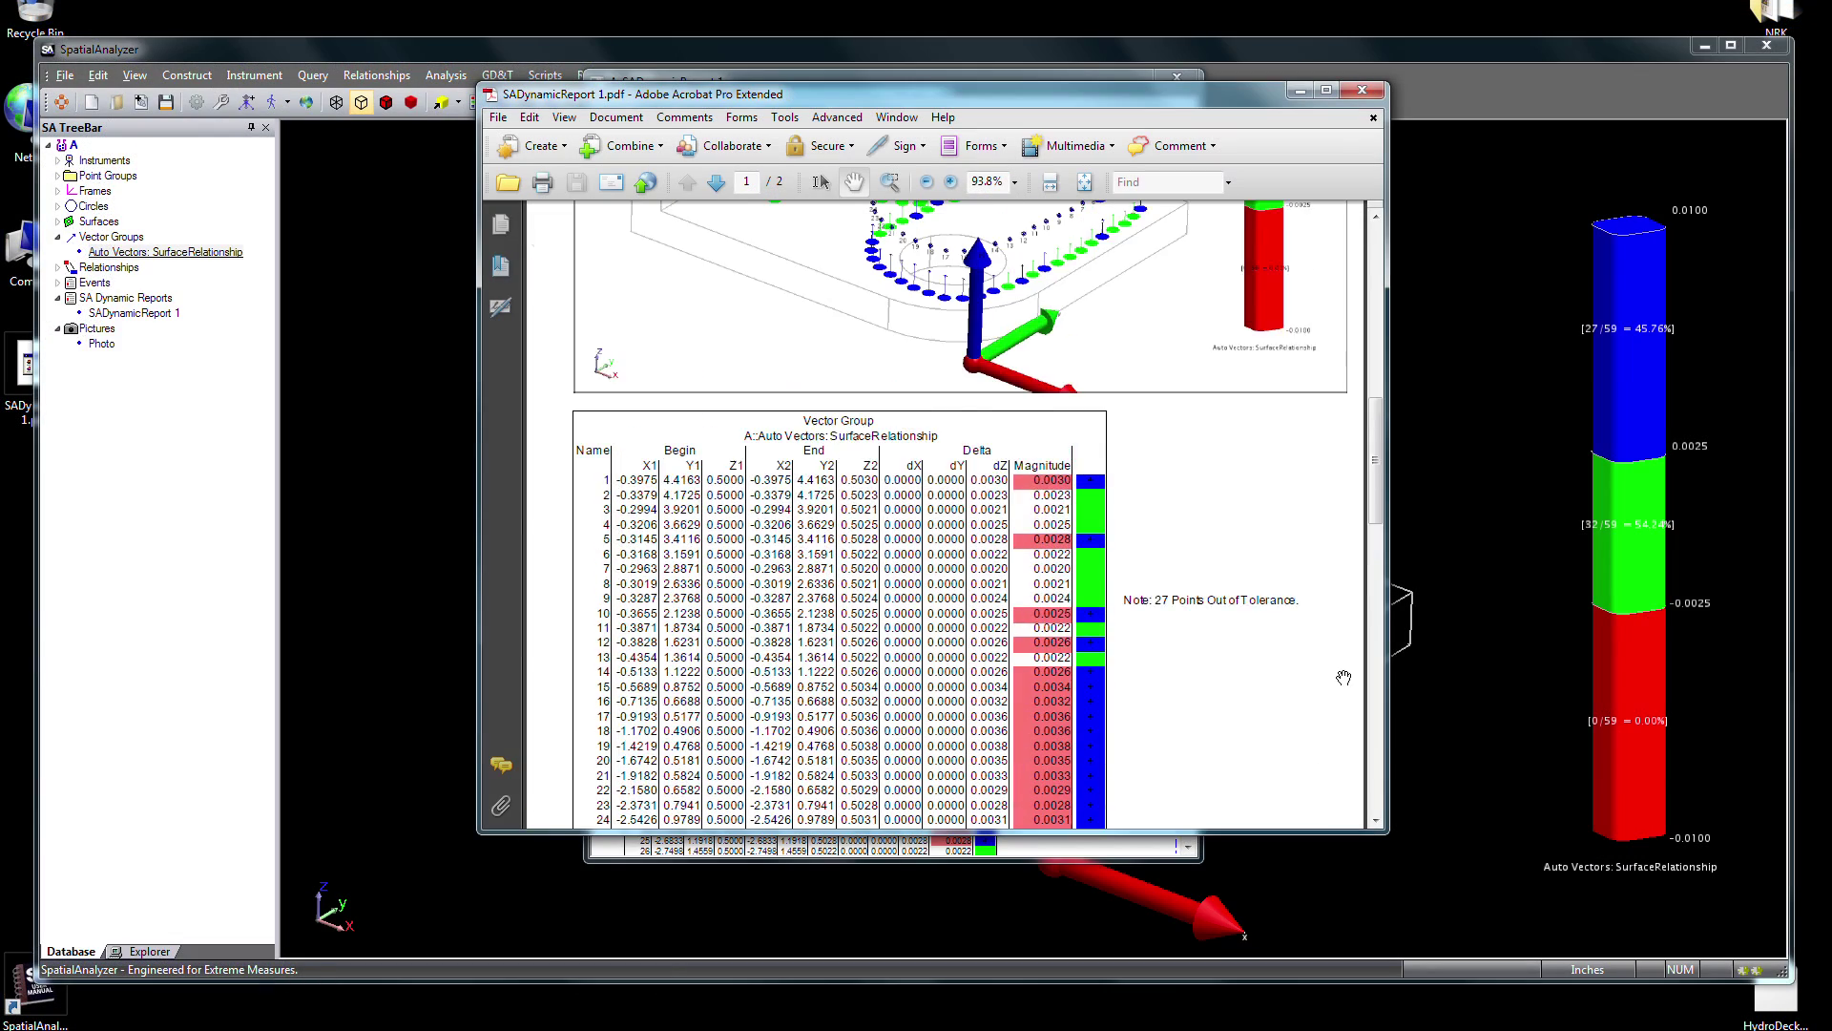
scroll(1336, 675, up, 5)
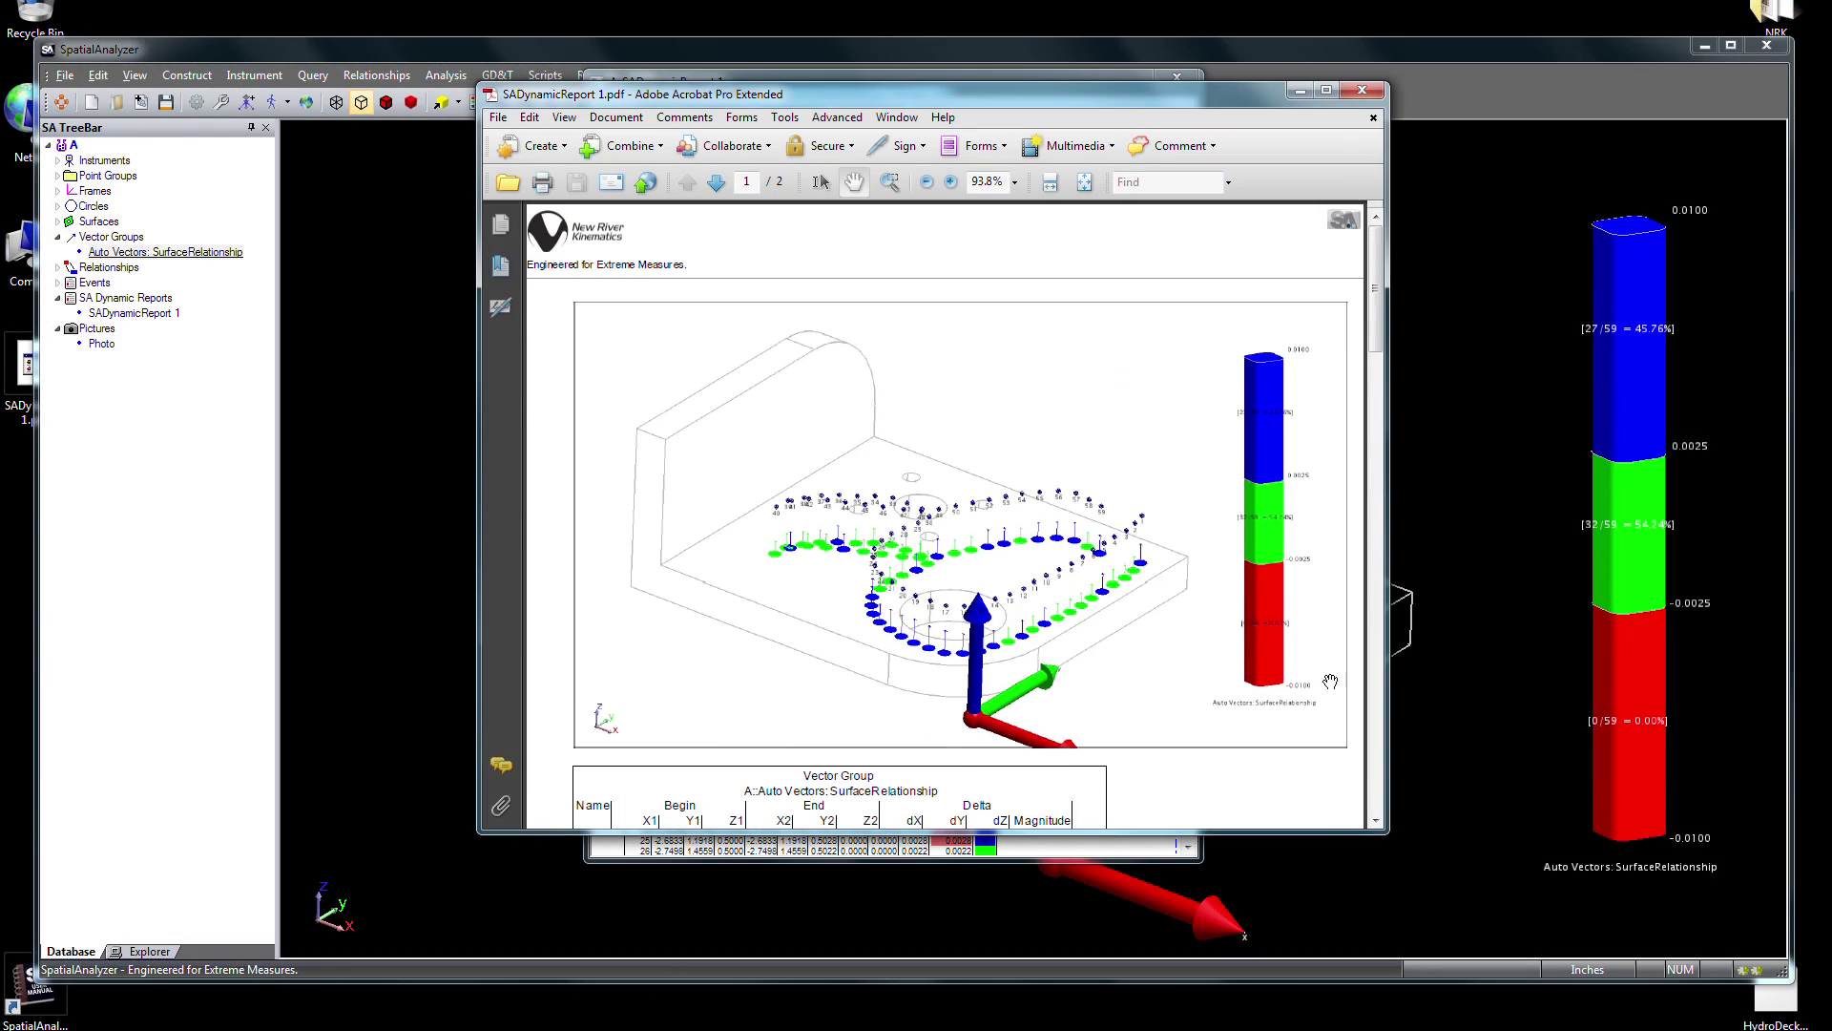
scroll(1287, 567, down, 3)
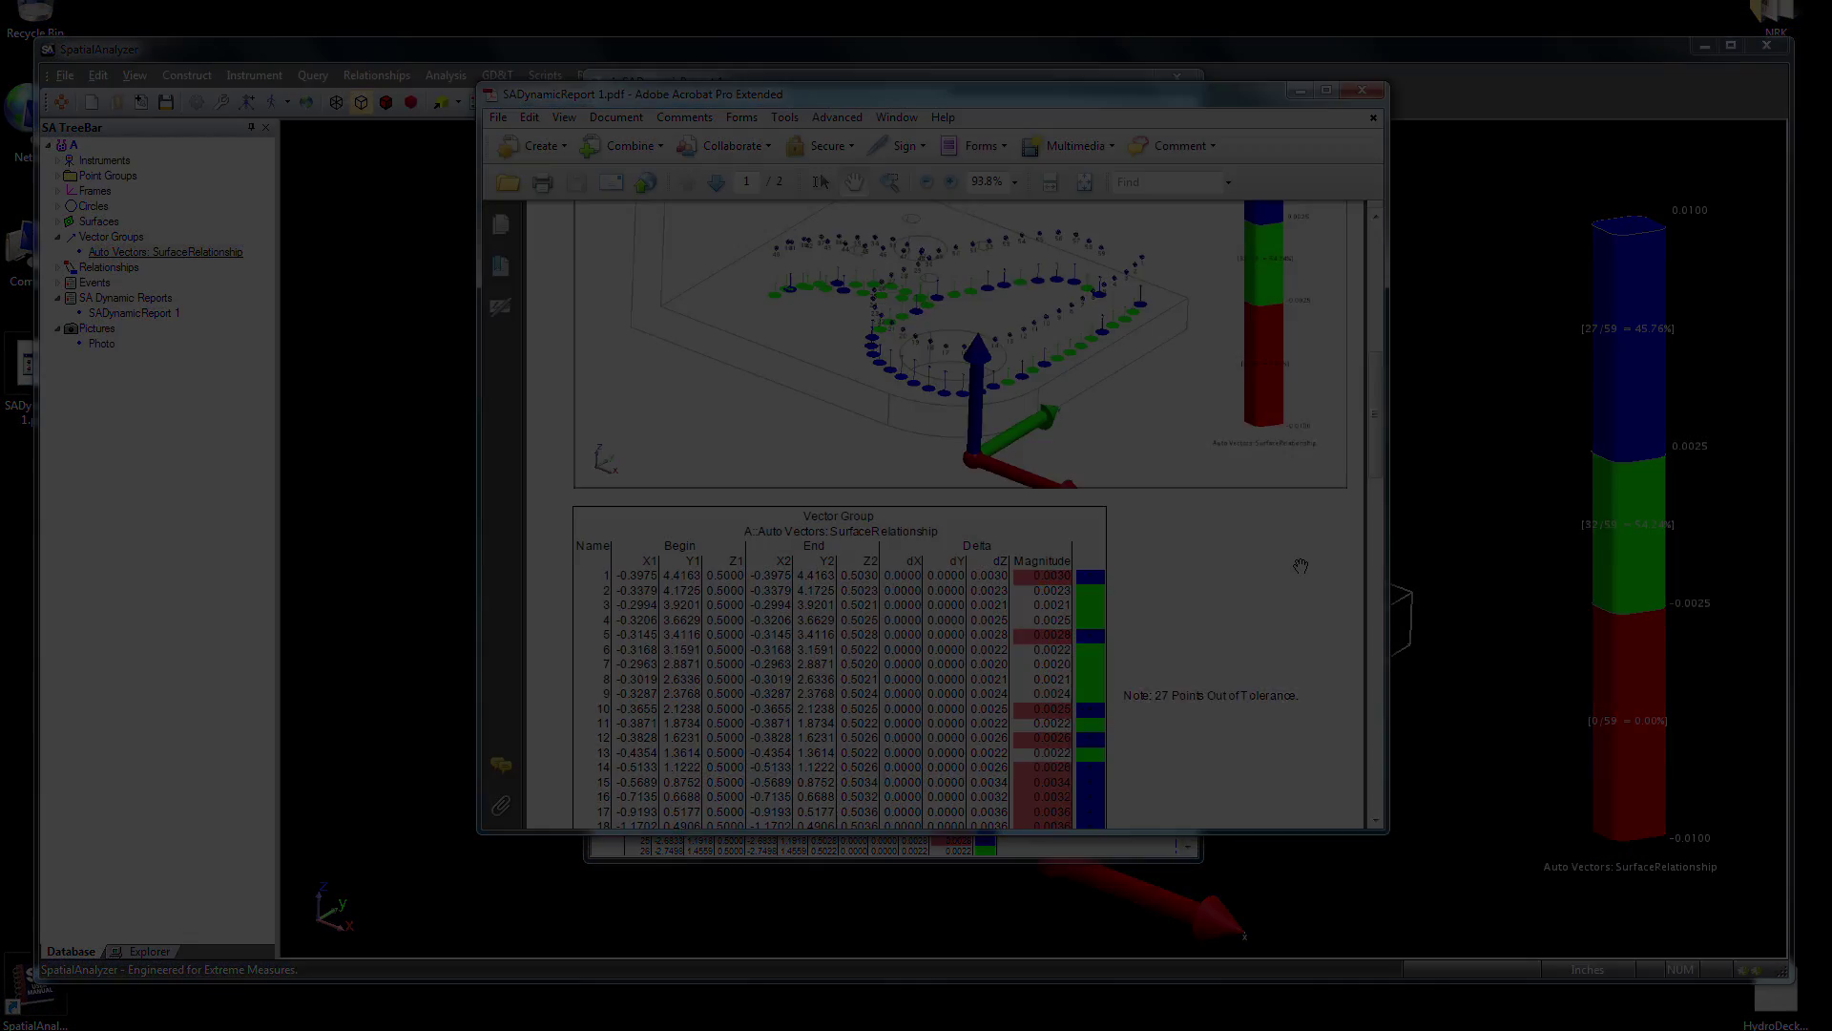